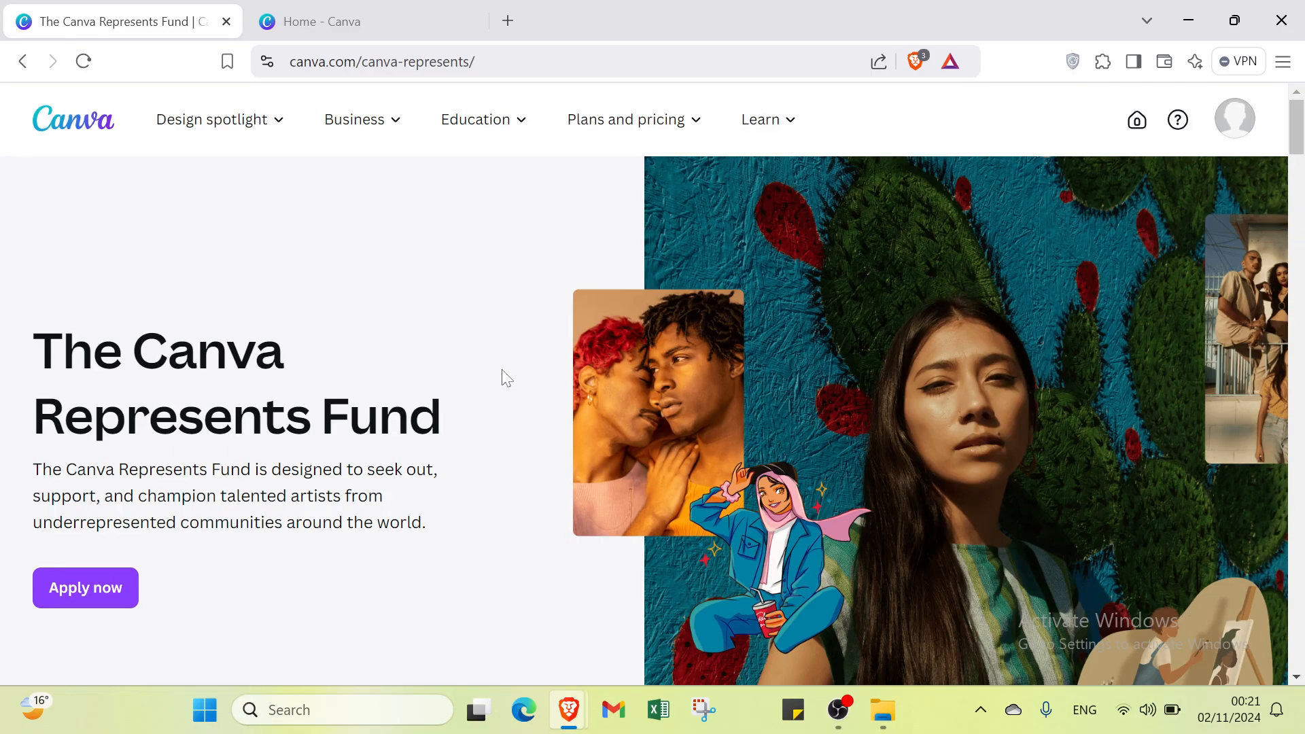
Step: Read through the Canva Represents Fund page, including its artist application criteria and long-term diversity commitment
scroll(507, 378, "down", 4)
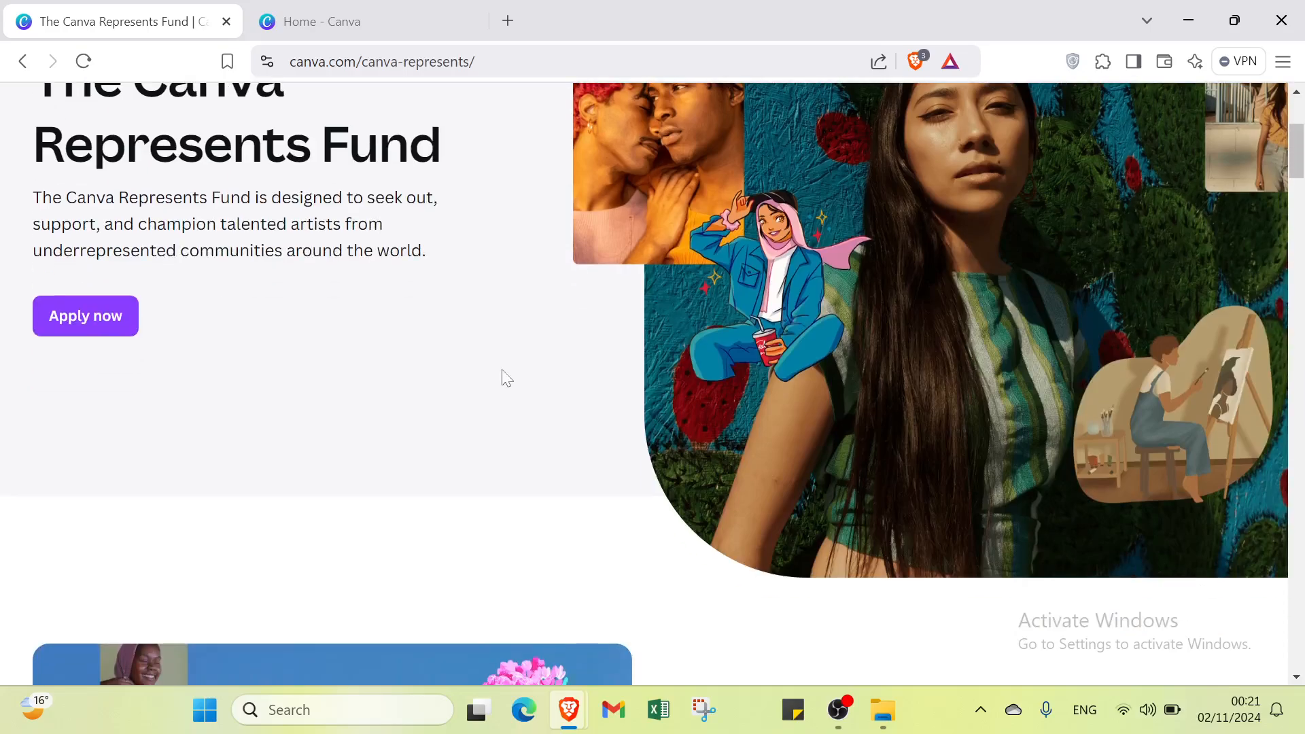
scroll(507, 379, "up", 4)
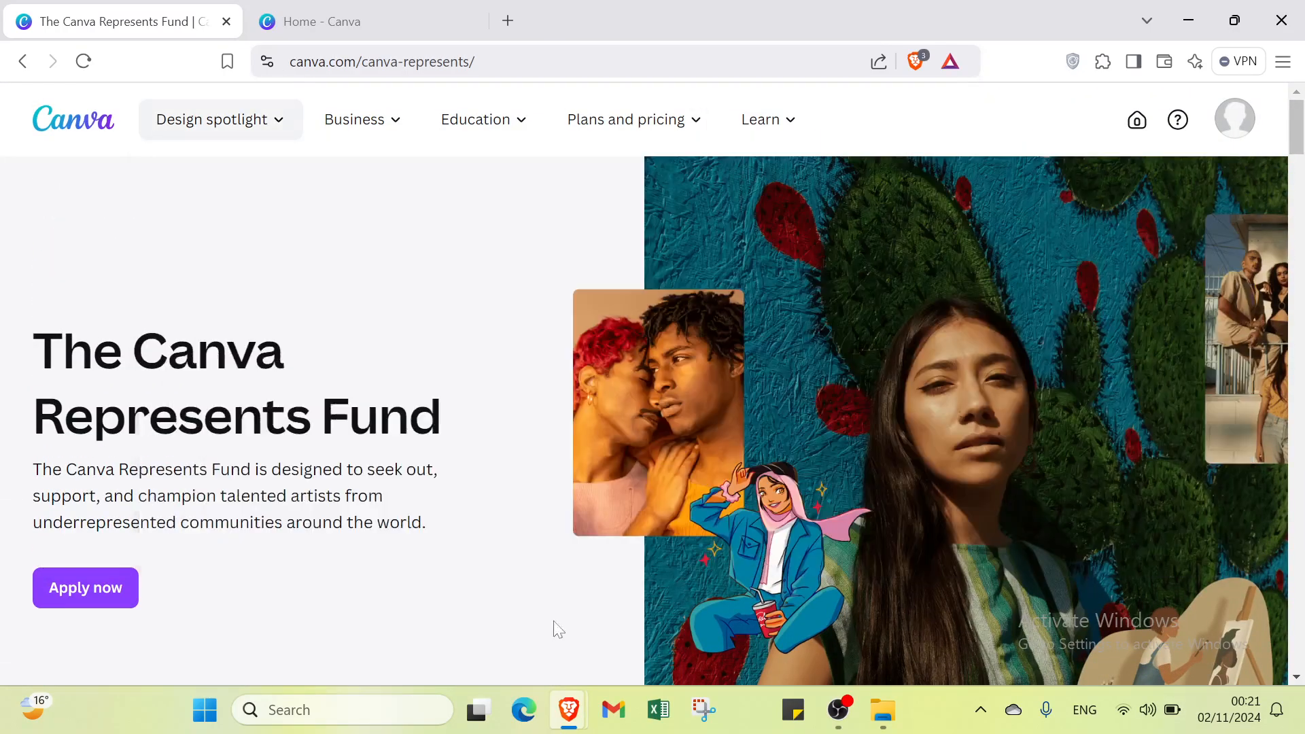
scroll(612, 520, "down", 2)
scroll(615, 528, "down", 2)
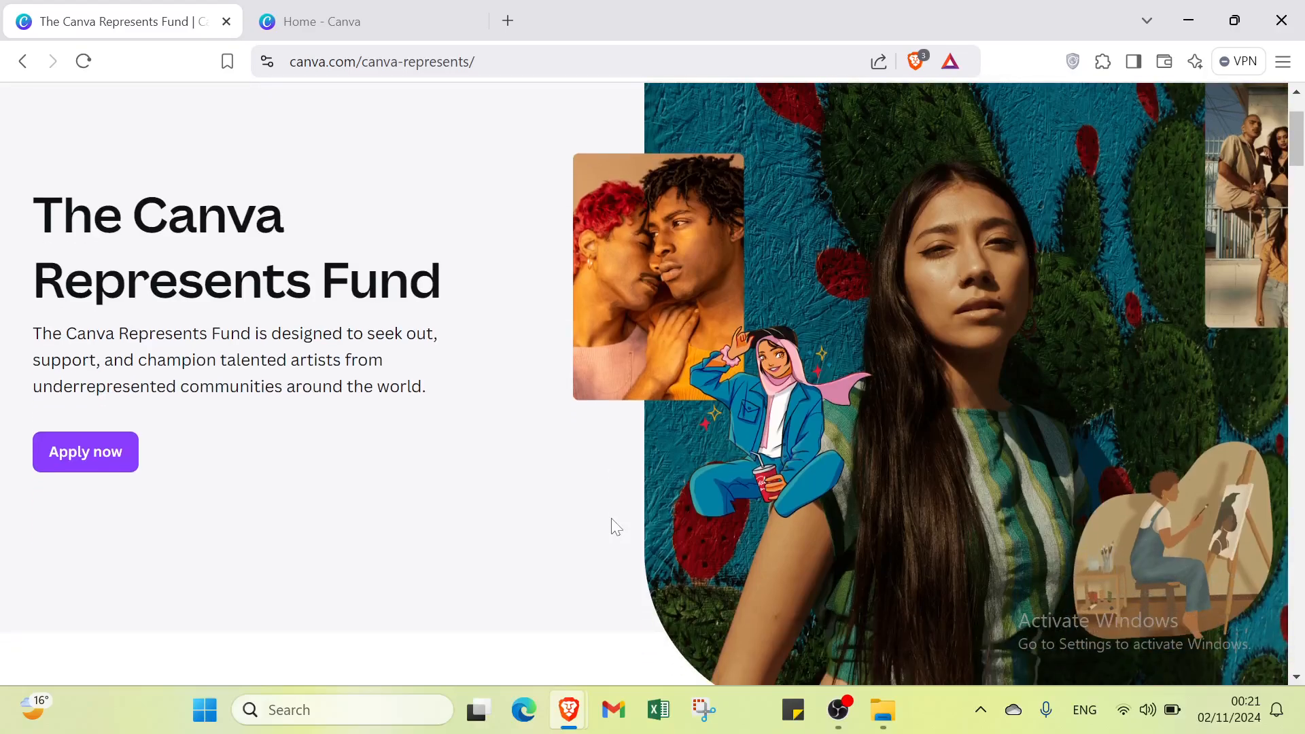
scroll(616, 525, "down", 5)
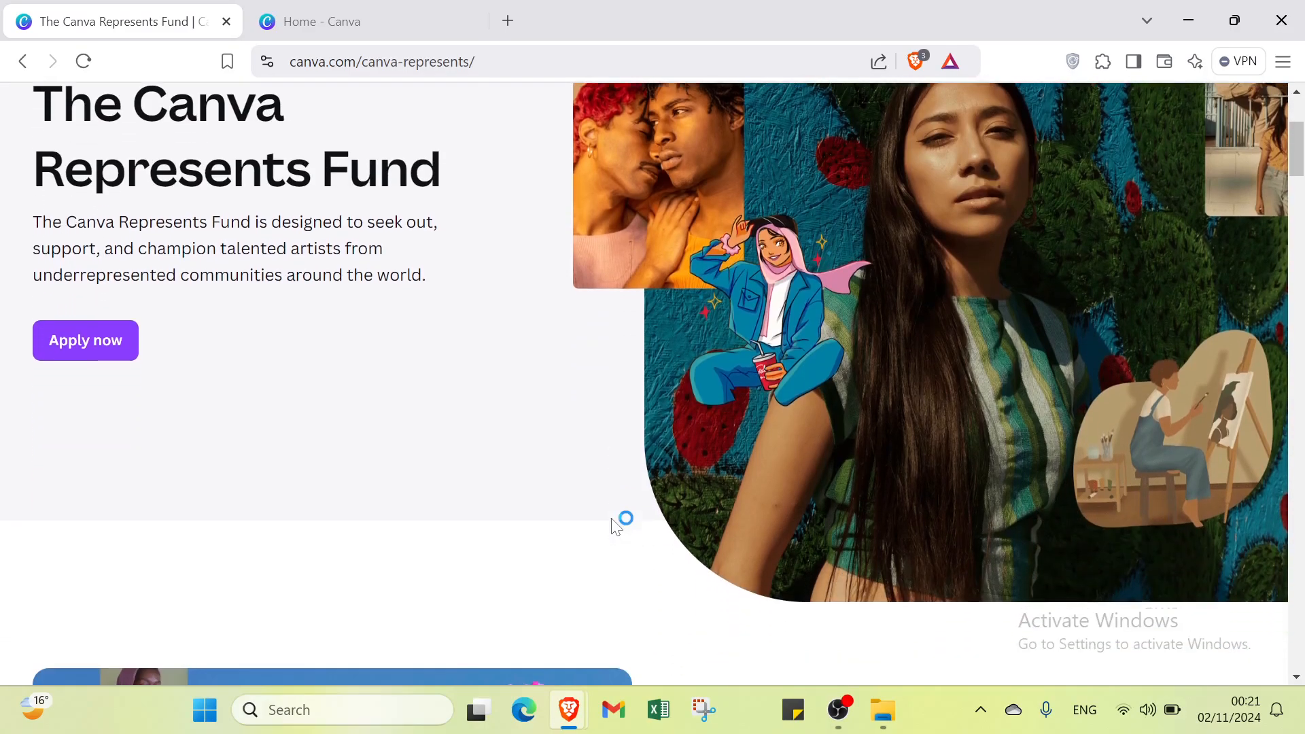
scroll(611, 525, "down", 1)
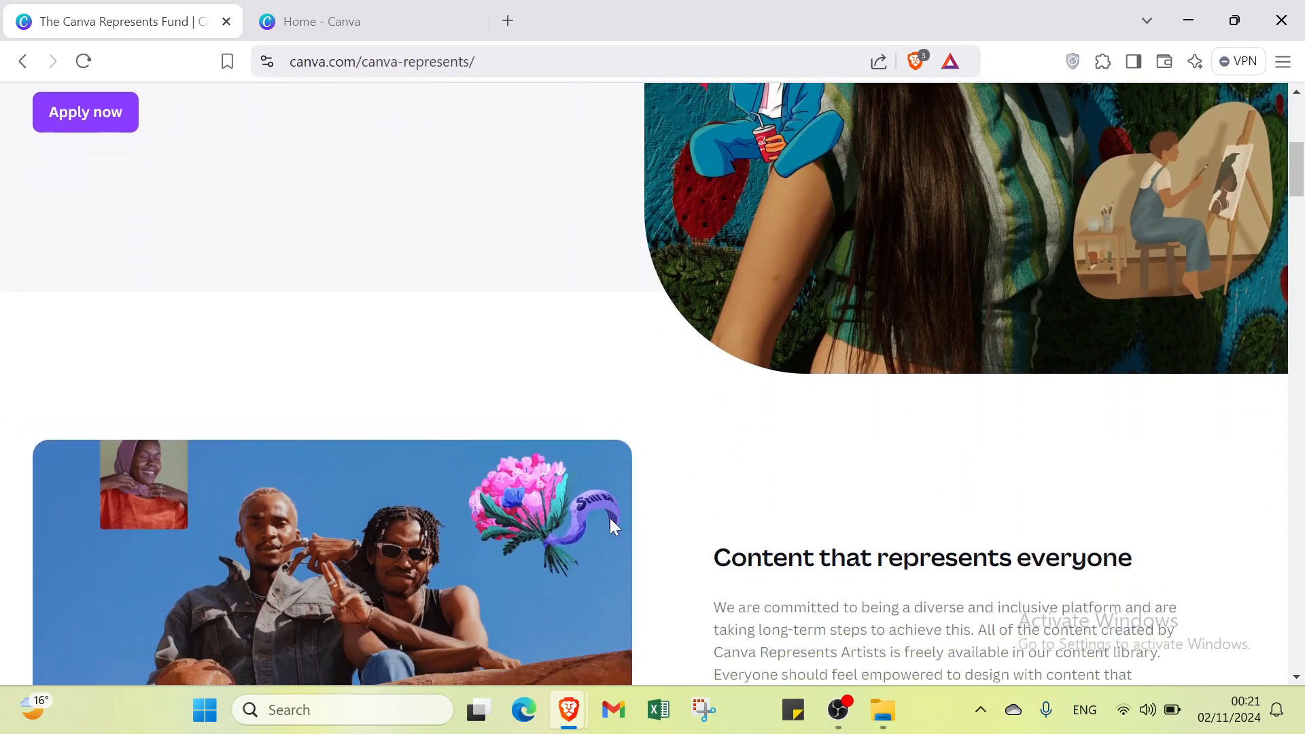
scroll(611, 525, "down", 3)
scroll(610, 519, "down", 4)
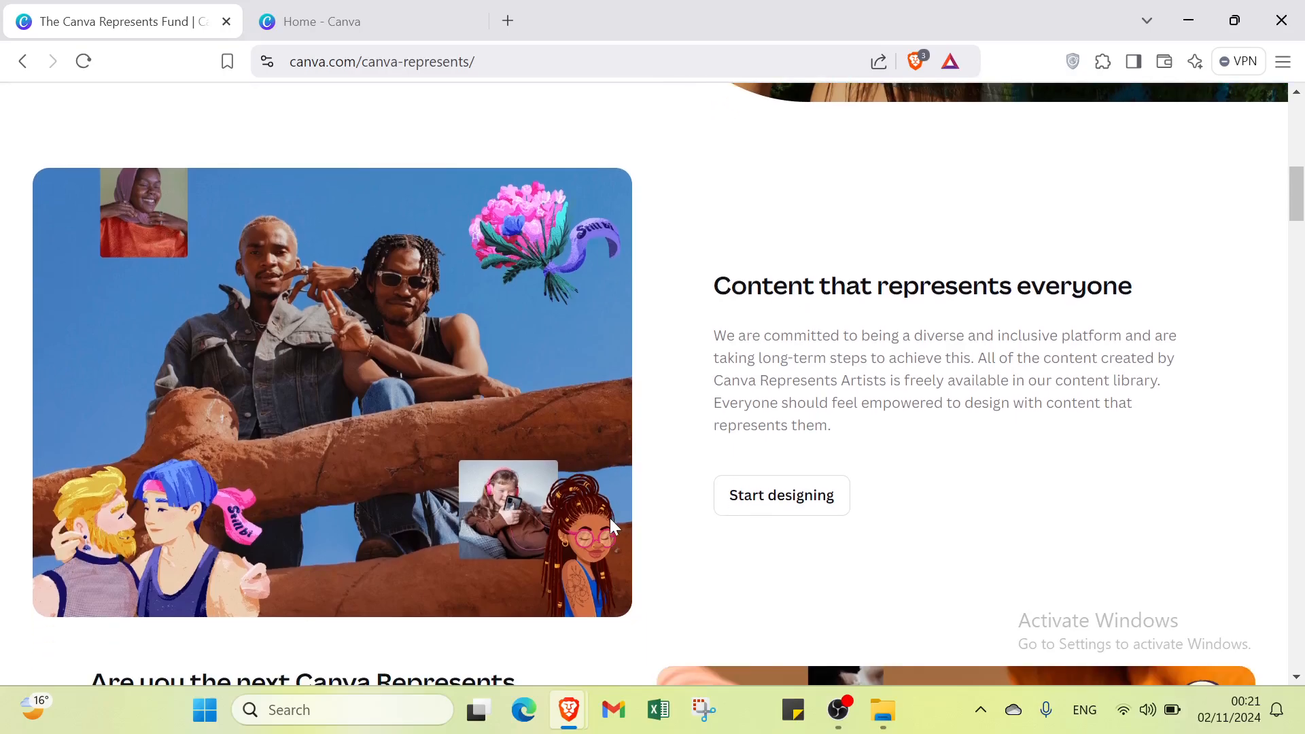
scroll(616, 527, "down", 3)
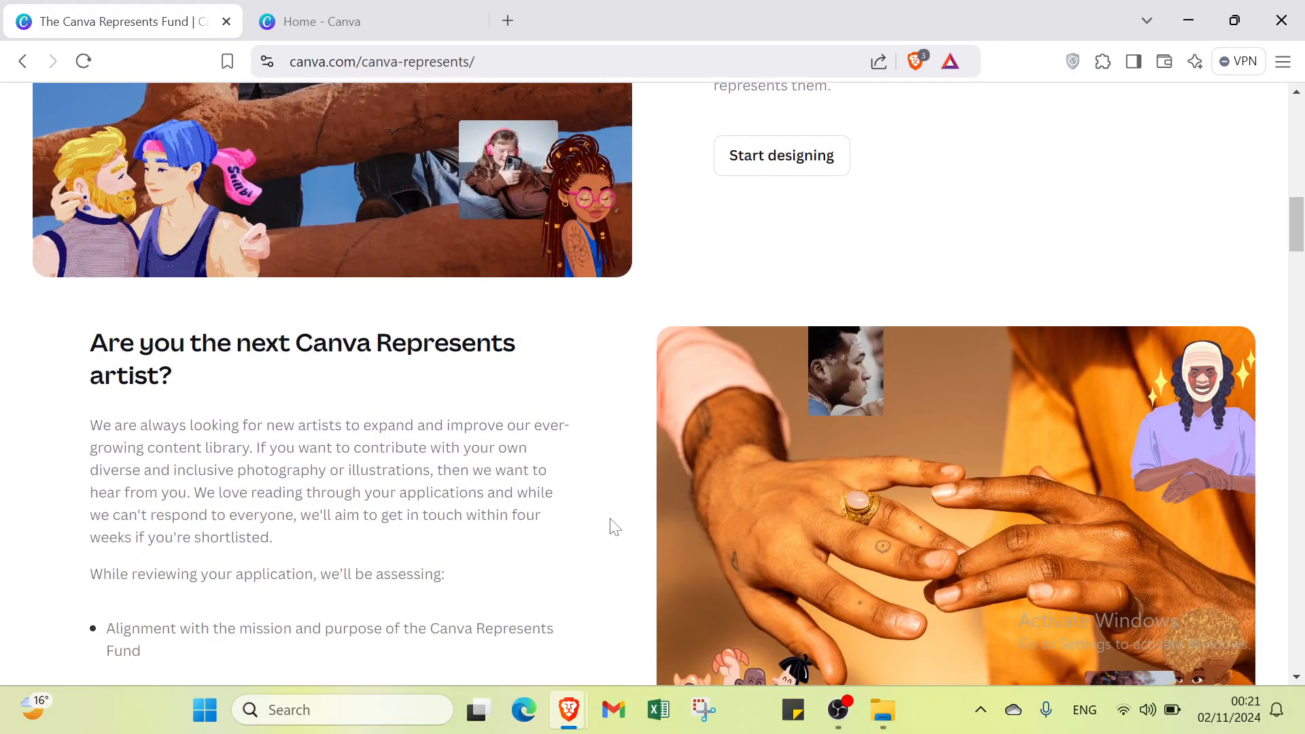
scroll(614, 527, "down", 3)
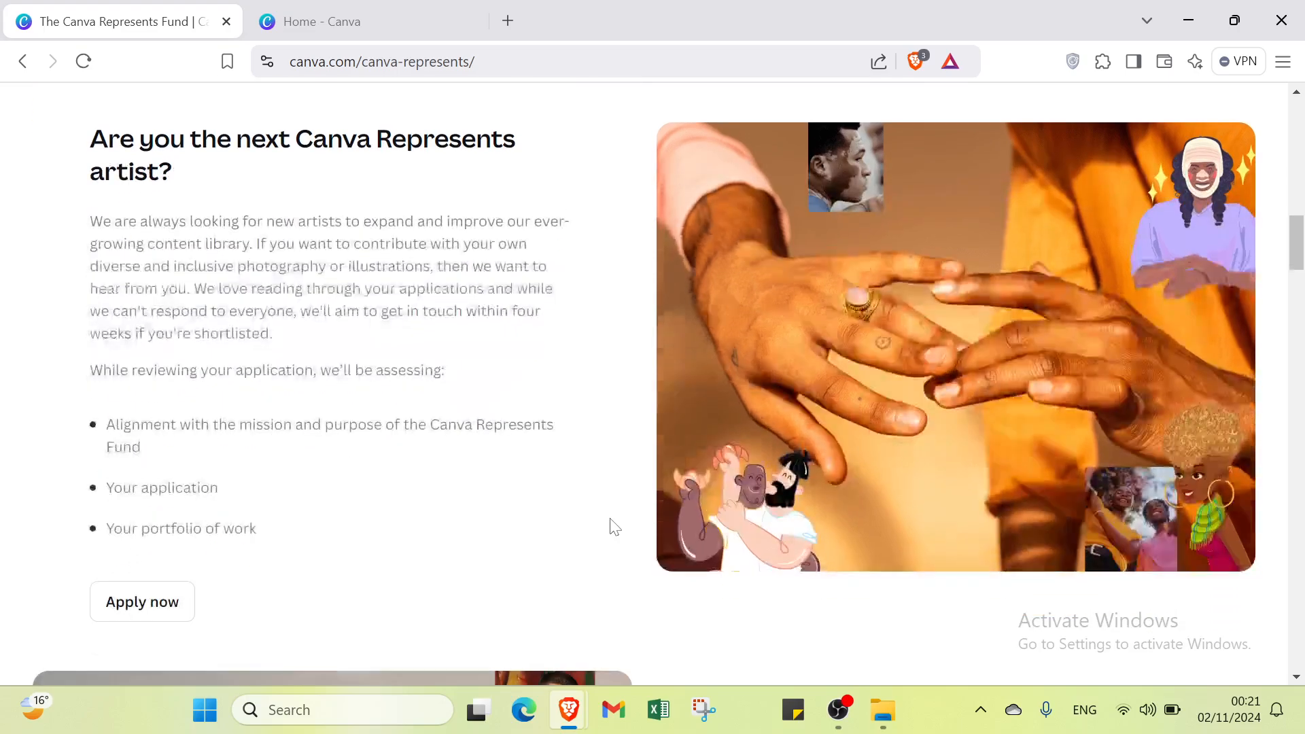
scroll(614, 527, "down", 1)
scroll(614, 527, "down", 5)
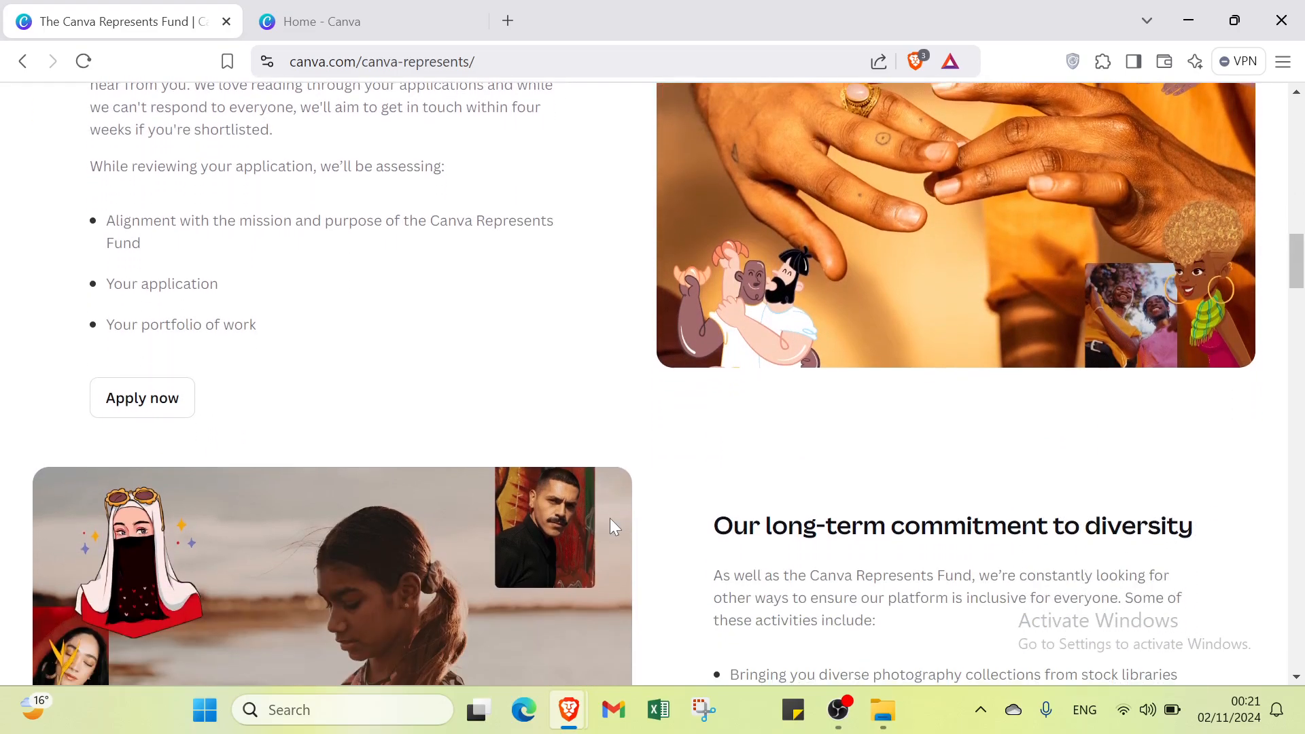
scroll(611, 522, "down", 2)
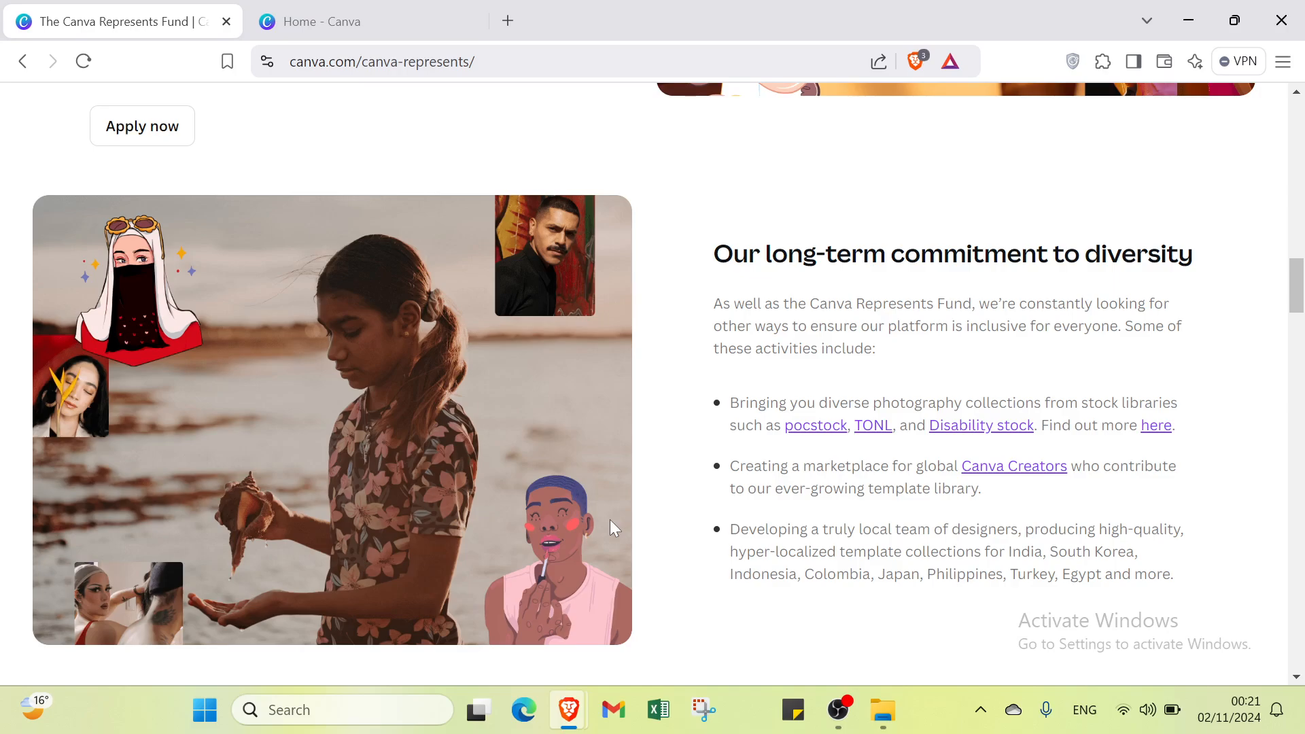
scroll(611, 523, "down", 3)
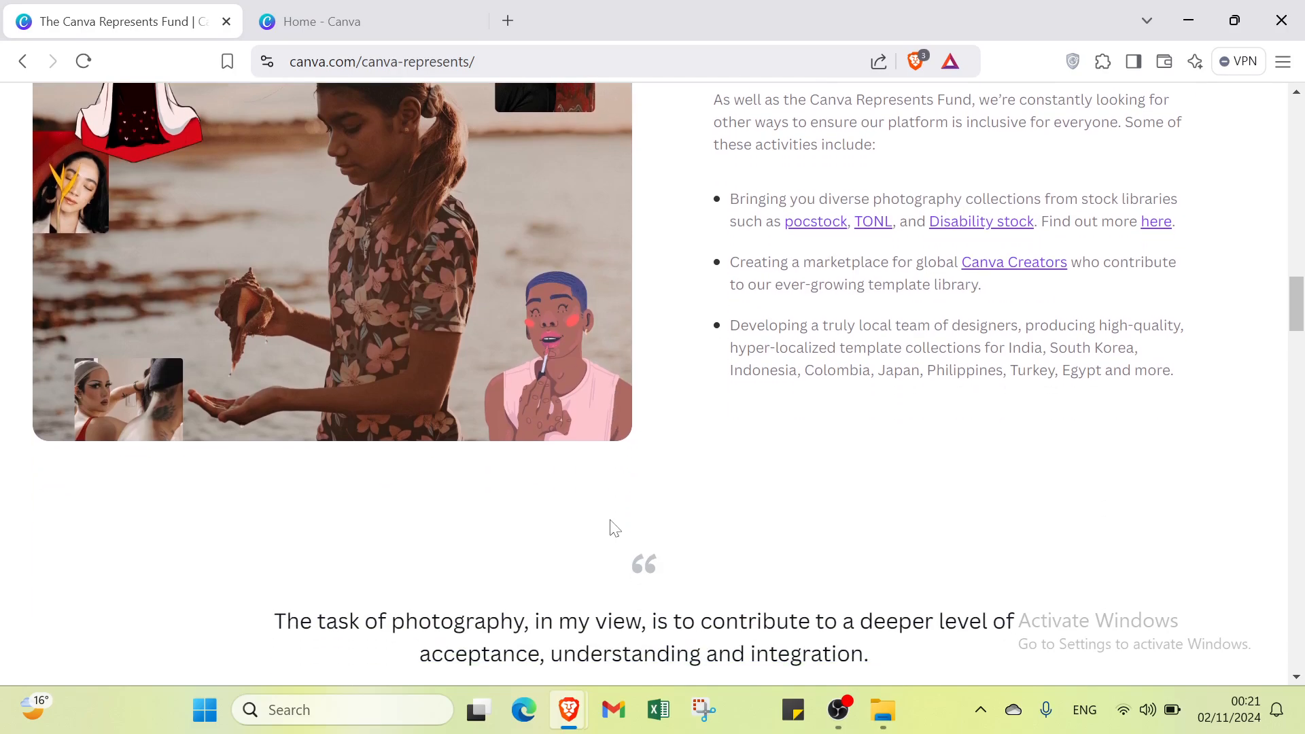
scroll(614, 529, "down", 2)
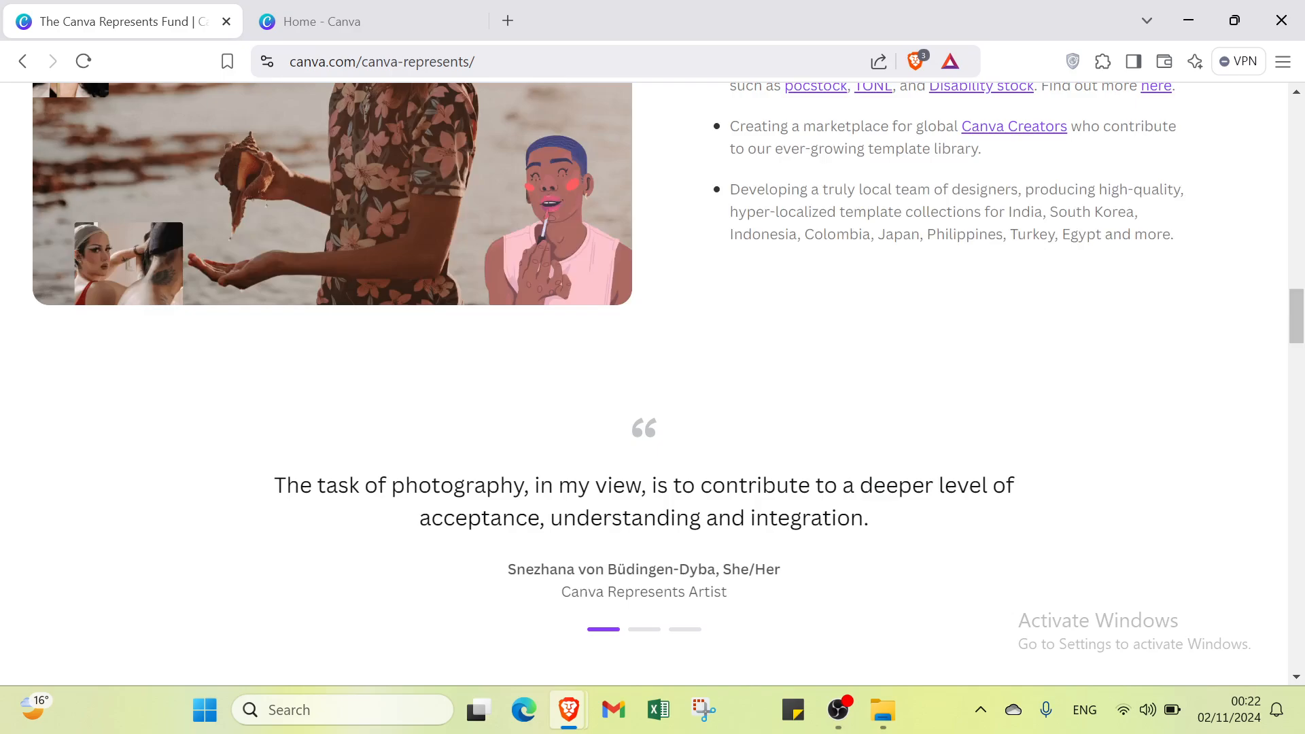
scroll(653, 381, "down", 2)
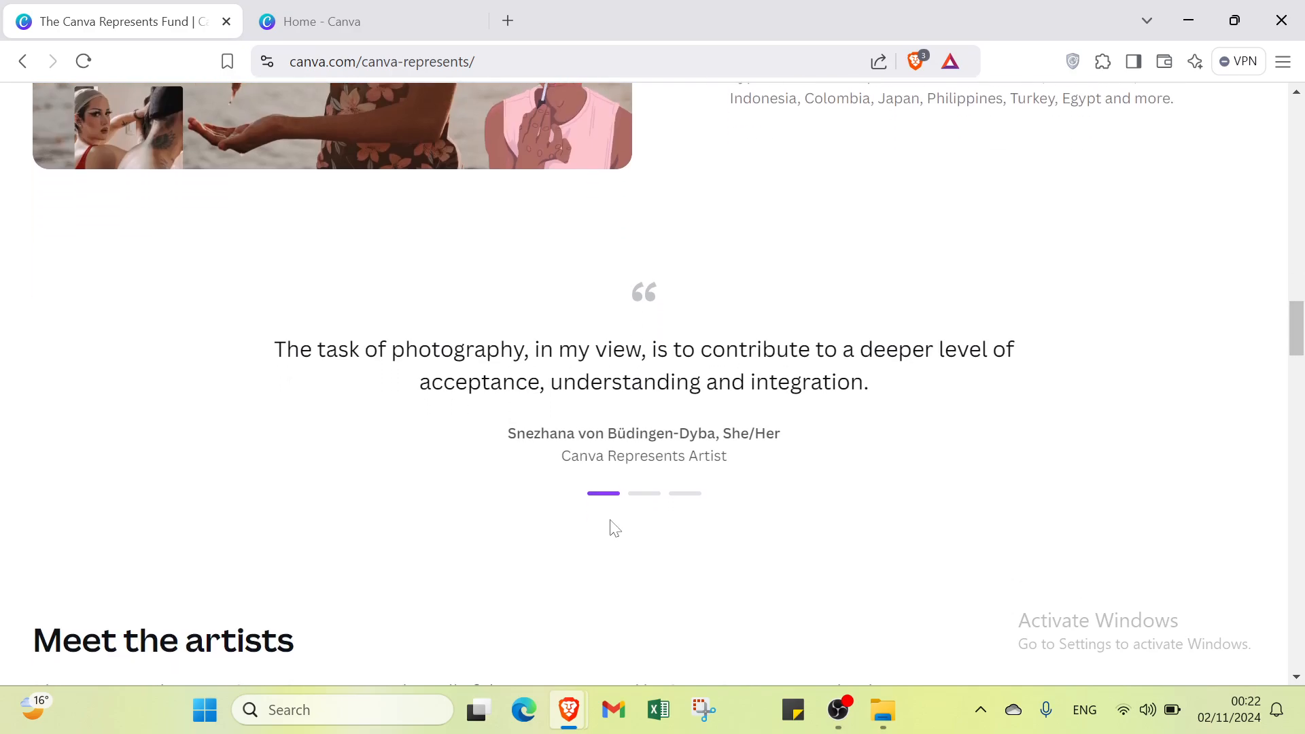
scroll(623, 520, "up", 20)
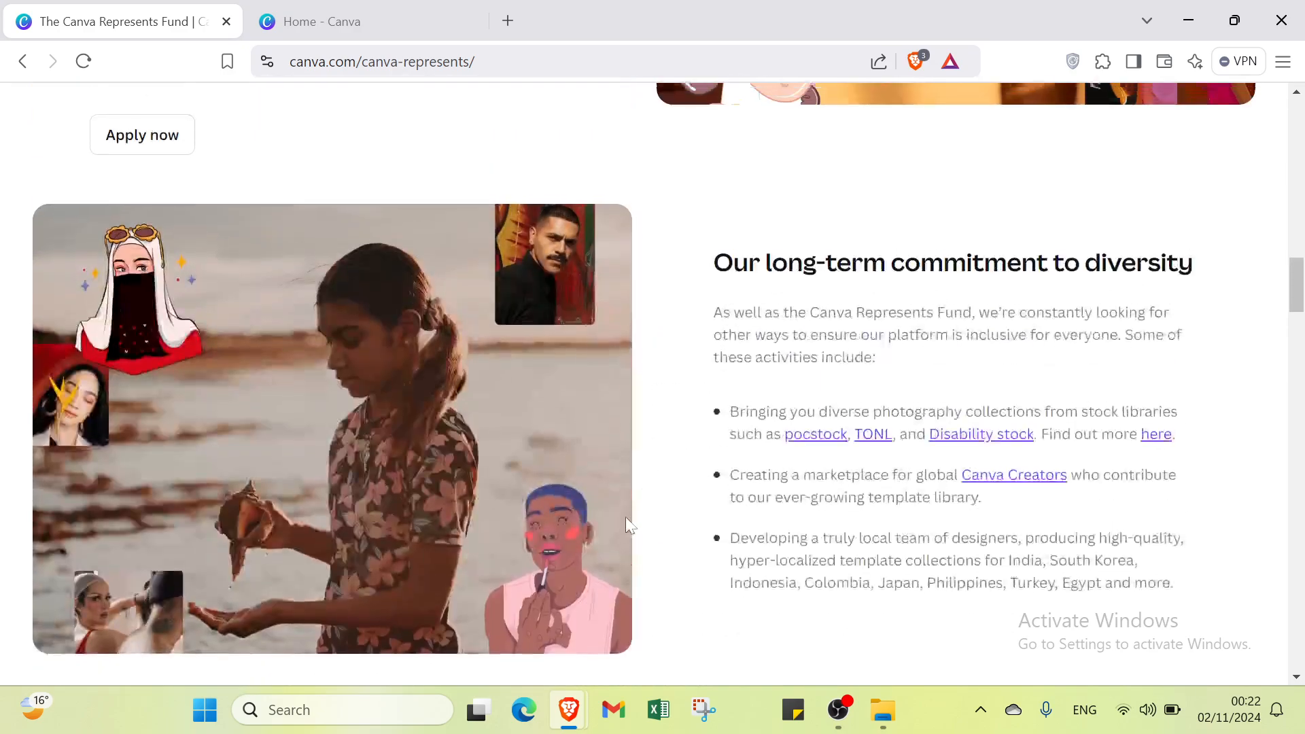
scroll(649, 481, "up", 7)
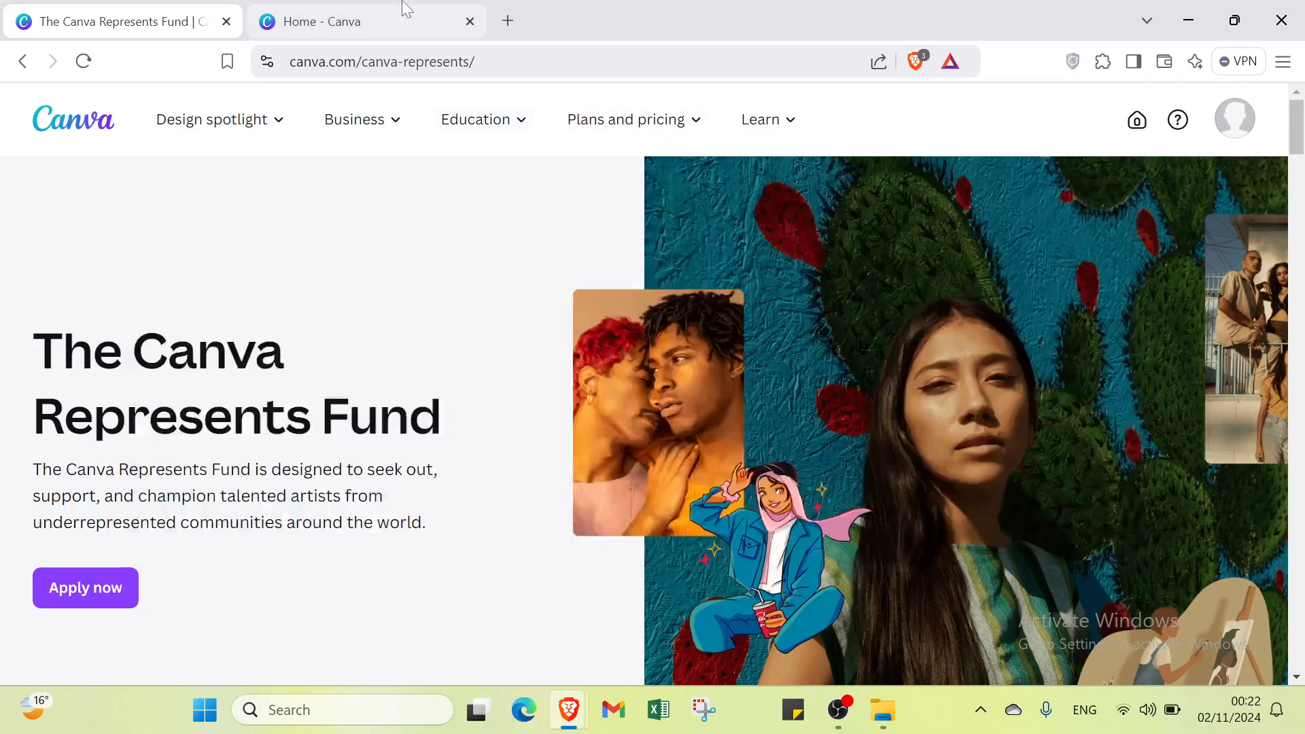
Step: Search Canva's home page for "websites" and close the Canva Represents Fund page
left_click(303, 17)
left_click(161, 10)
left_click(327, 34)
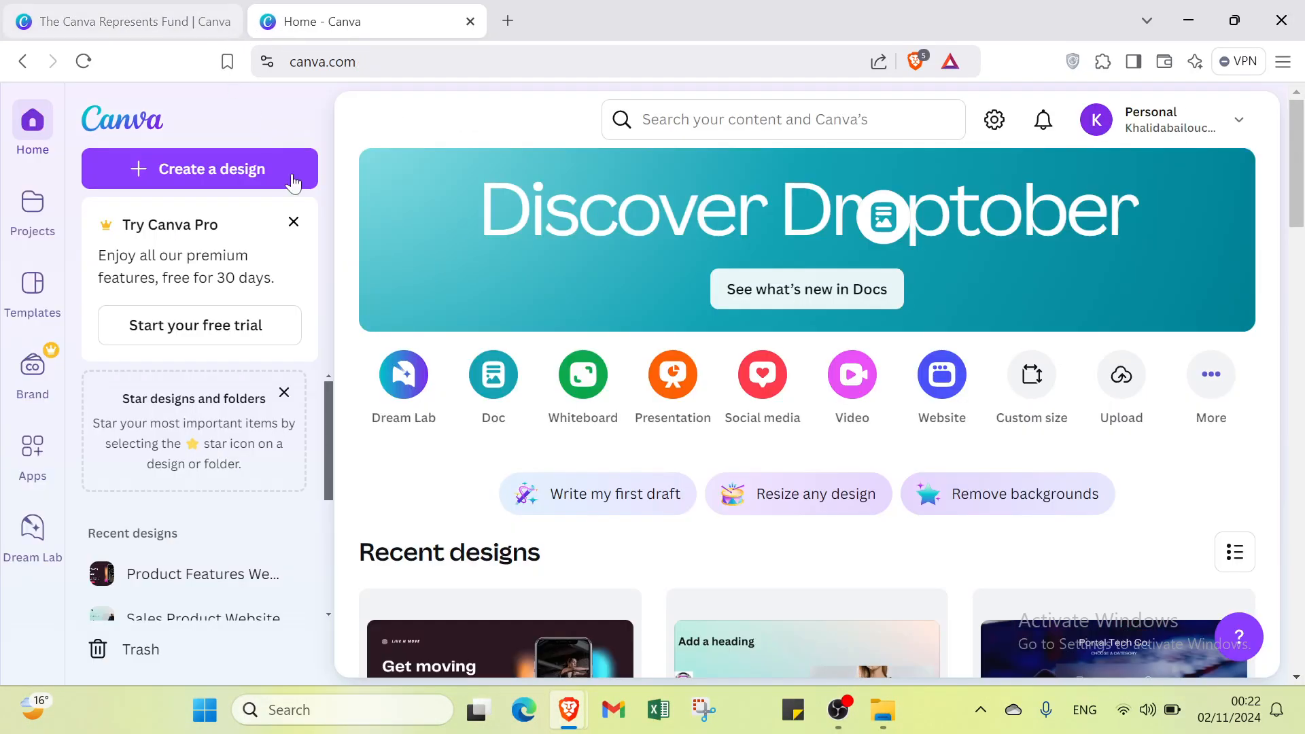
left_click(728, 120)
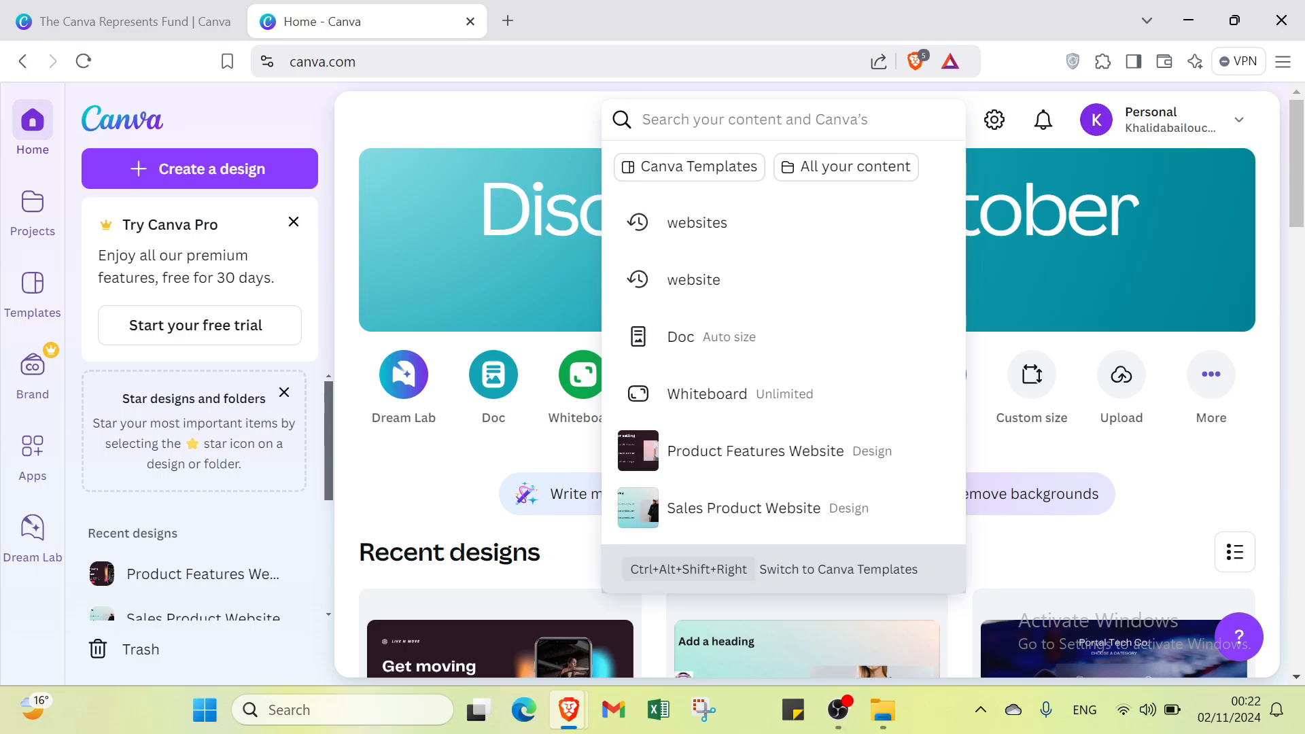
type("we")
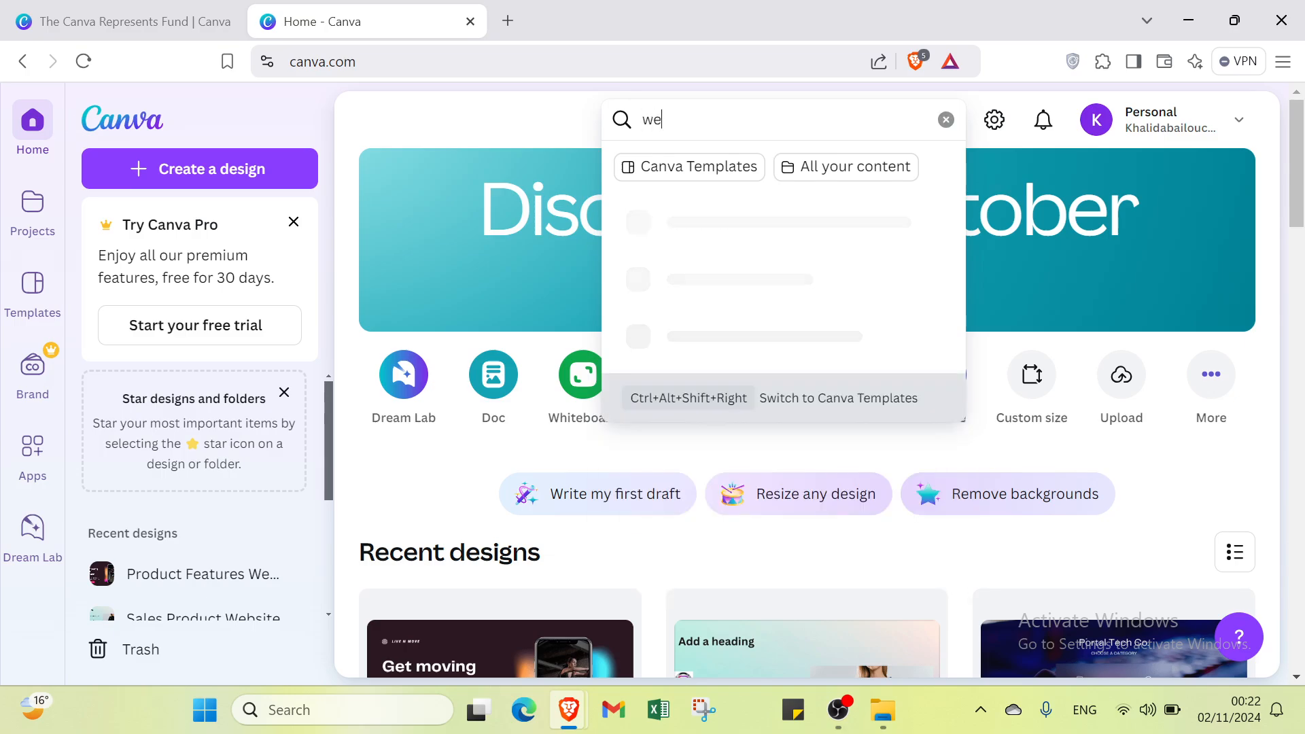
type("bsi")
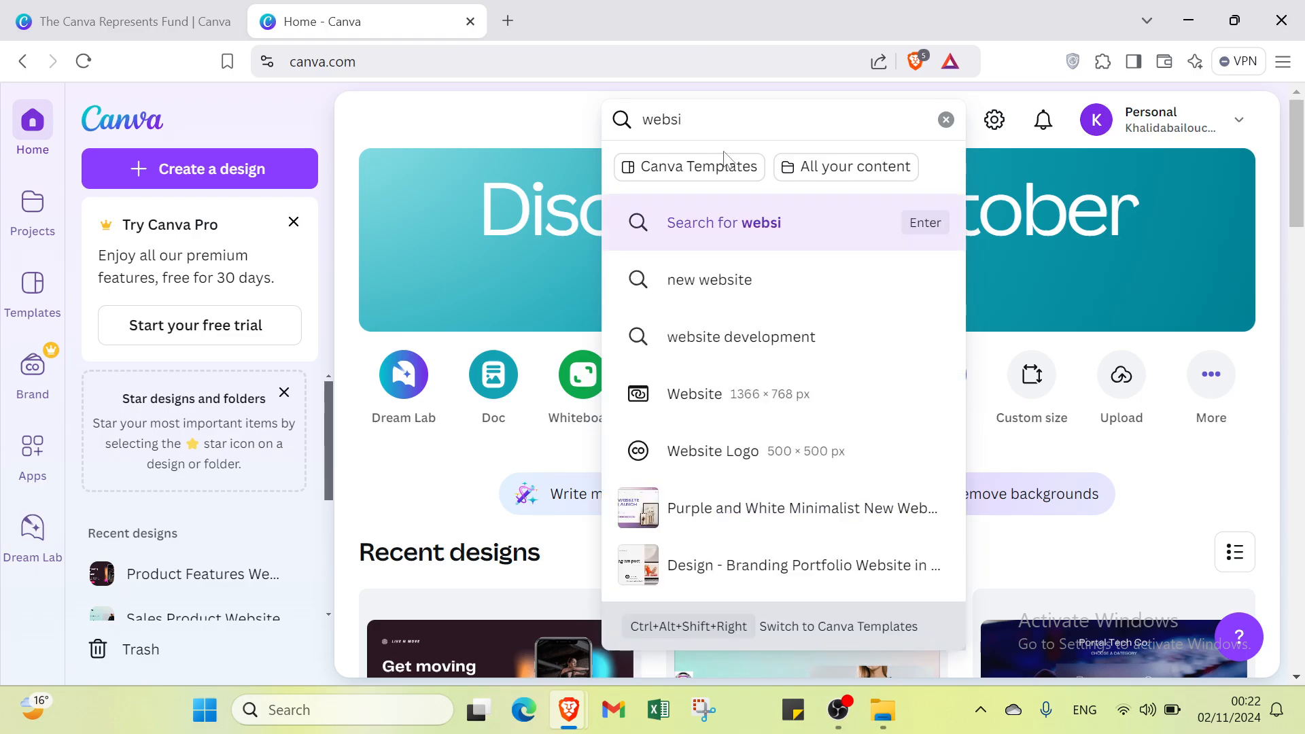
type("tes")
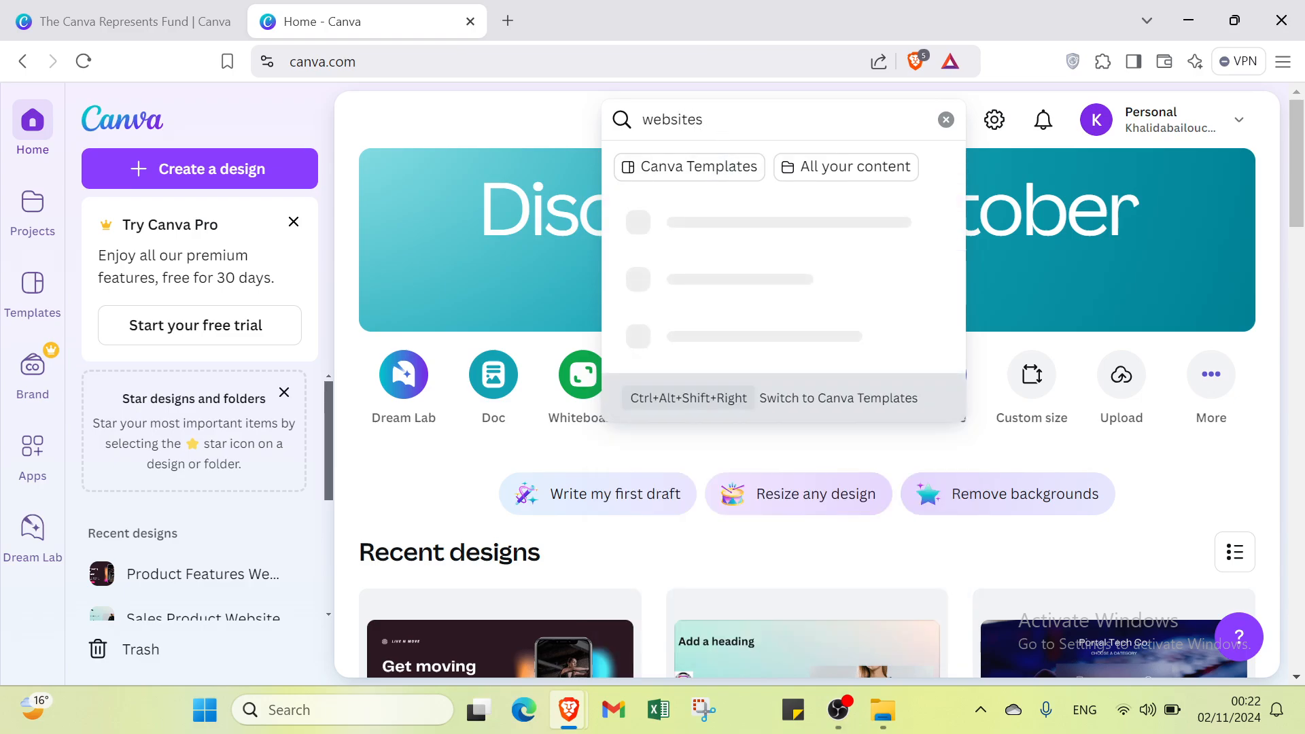
key("Return")
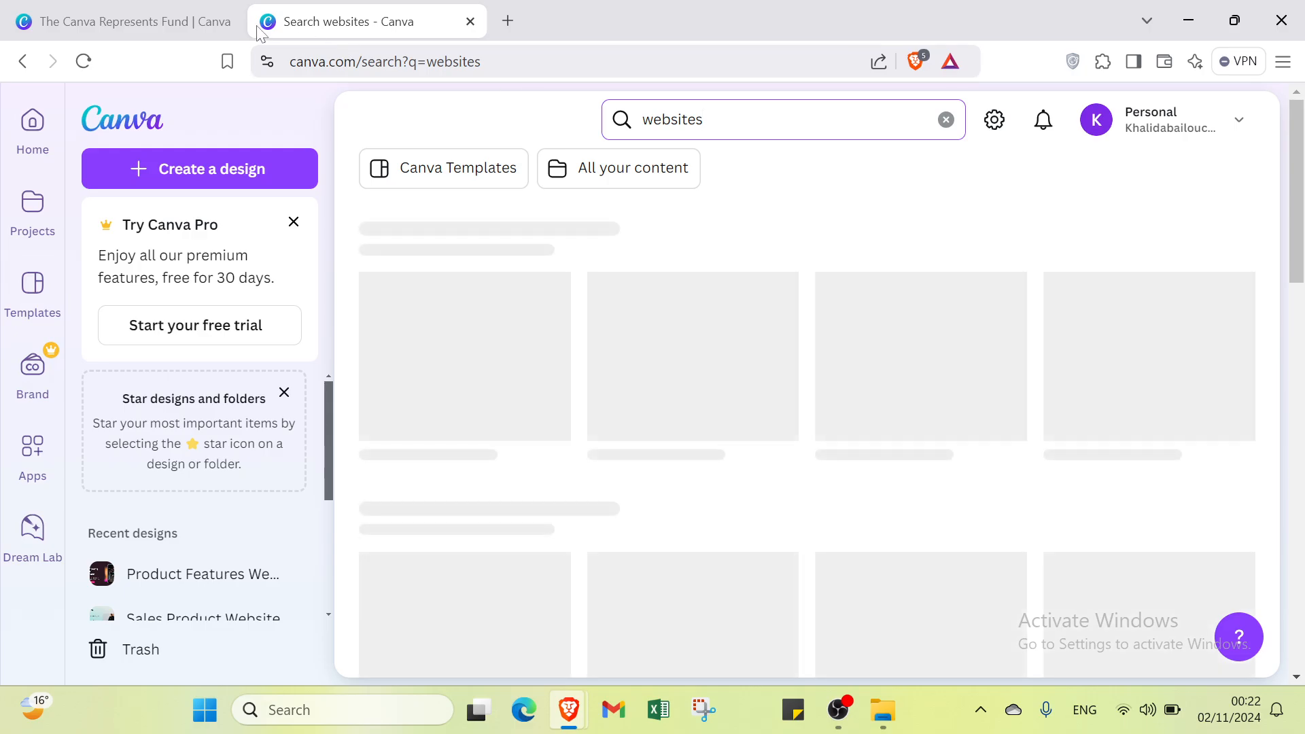
left_click(225, 21)
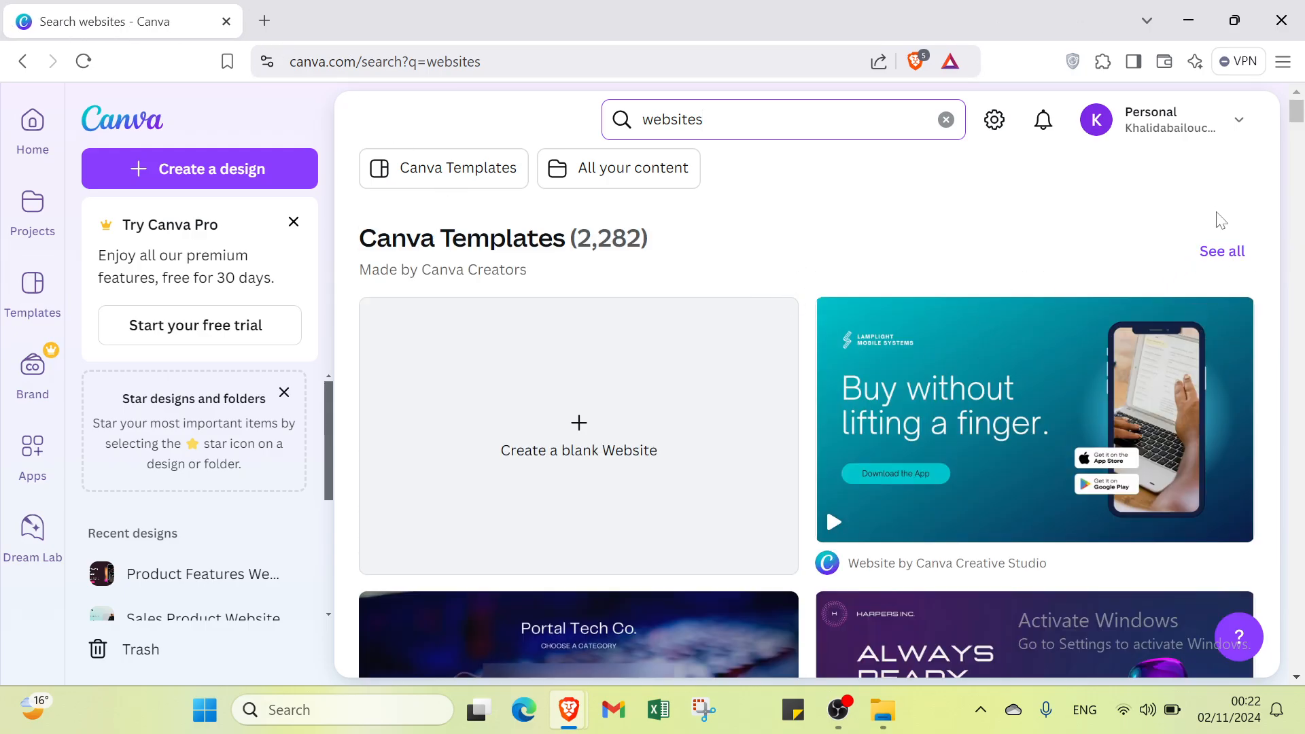
Step: Create a blank website design from the search results, and return to the results page
scroll(716, 367, "down", 4)
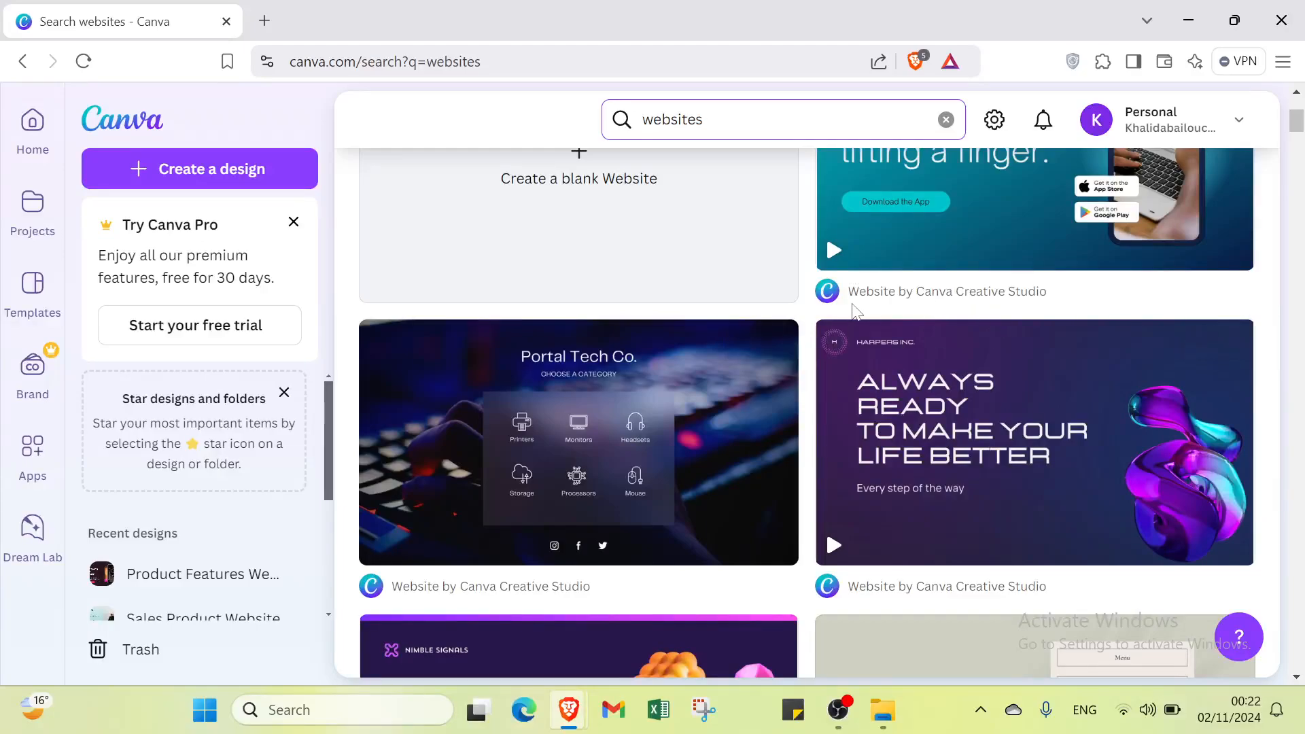
scroll(856, 311, "up", 3)
left_click(570, 367)
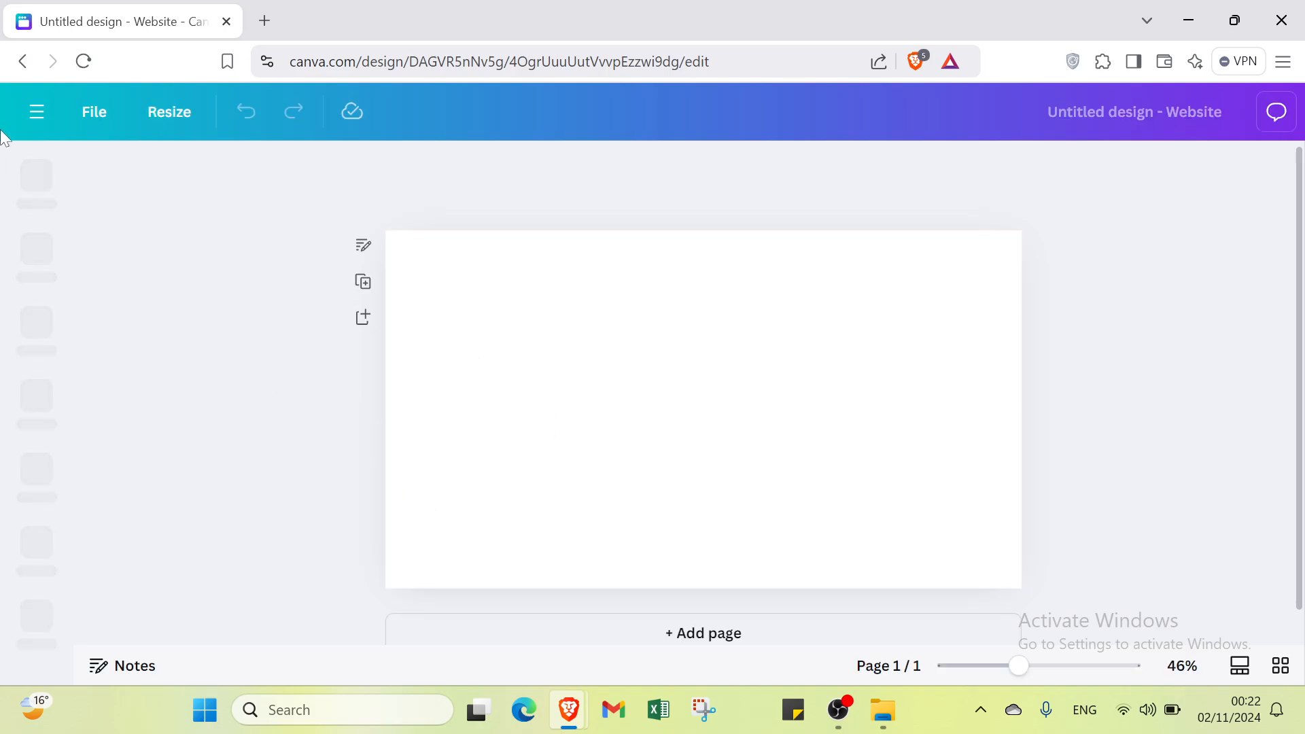
left_click(20, 61)
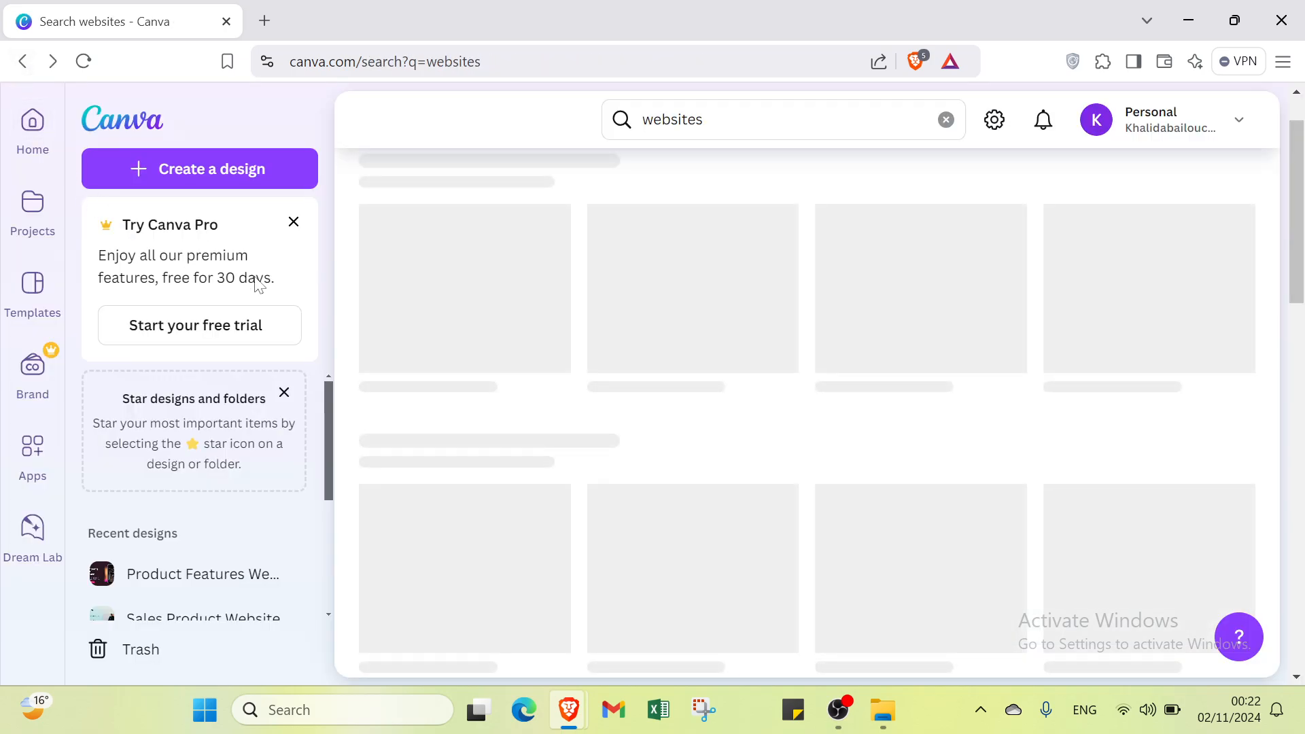
Step: Show the full list of Canva templates for the websites search
scroll(802, 353, "up", 1)
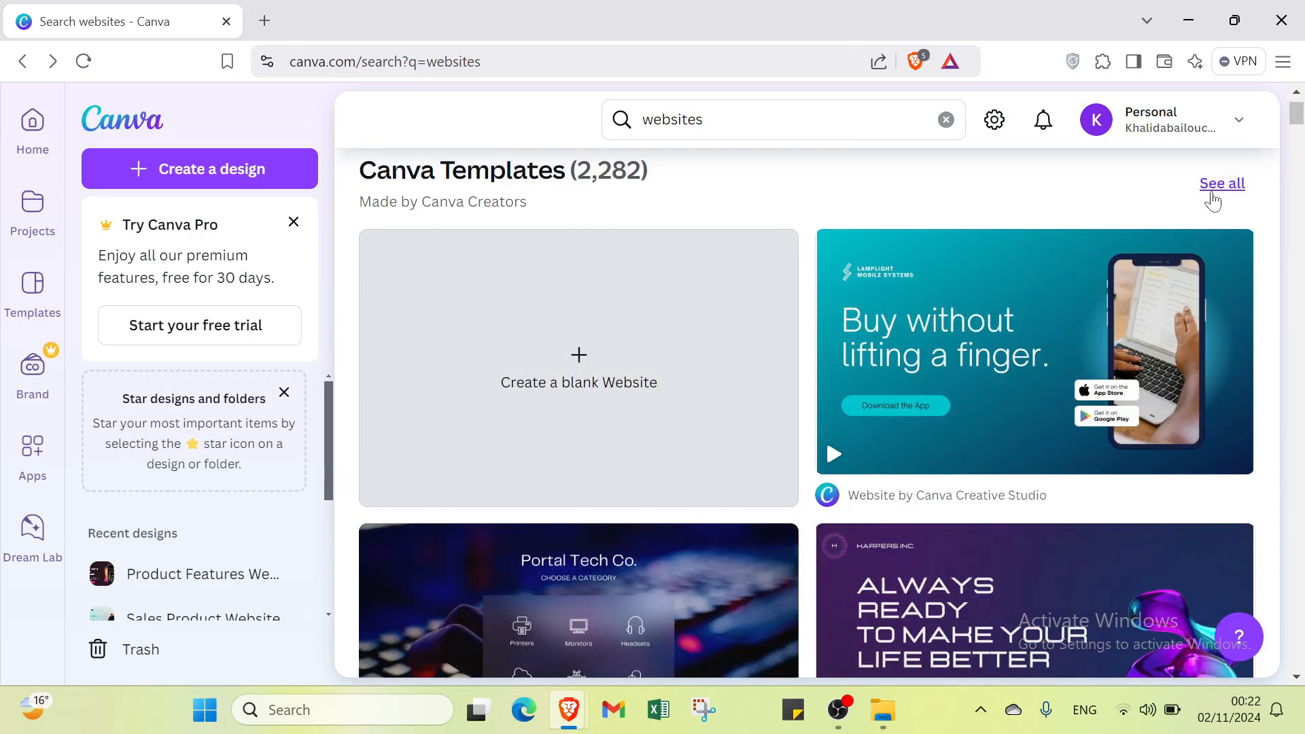
left_click(1214, 197)
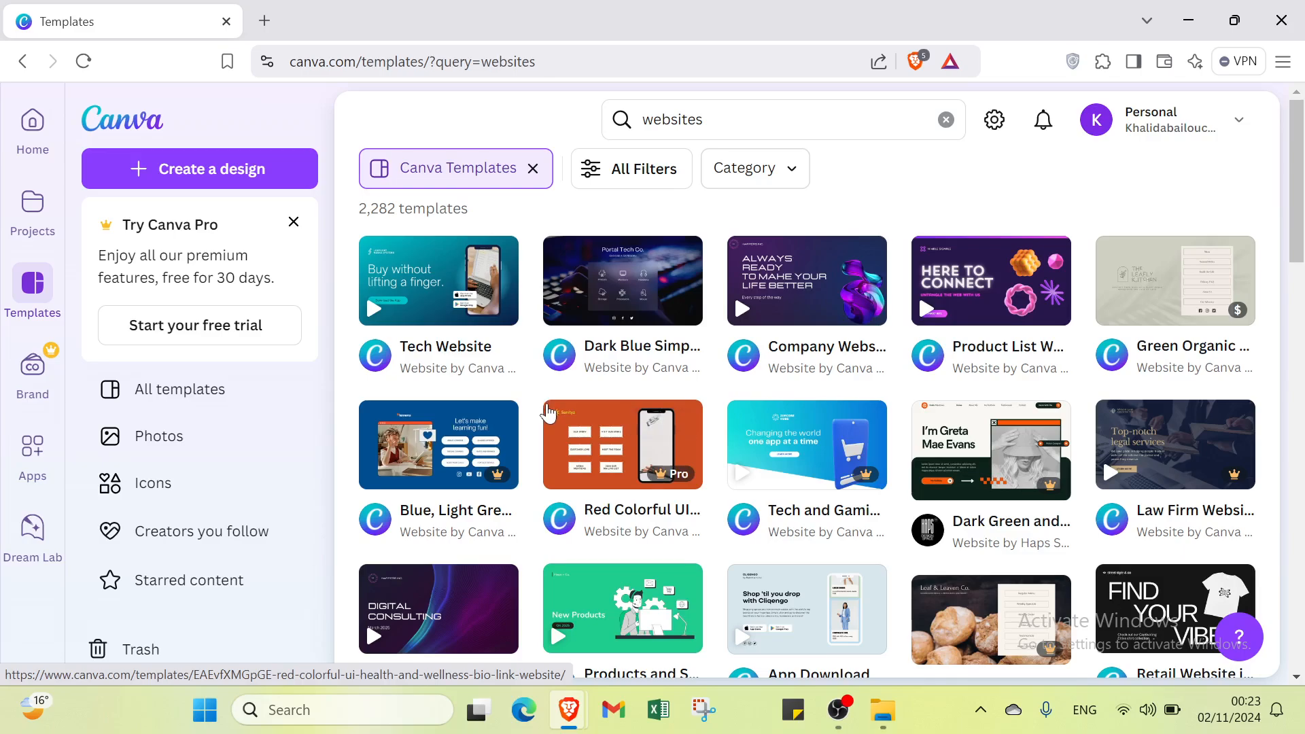
Step: Examine all template filters, from category, style and language to grade, subject, price and color, and close them without applying any
left_click(610, 171)
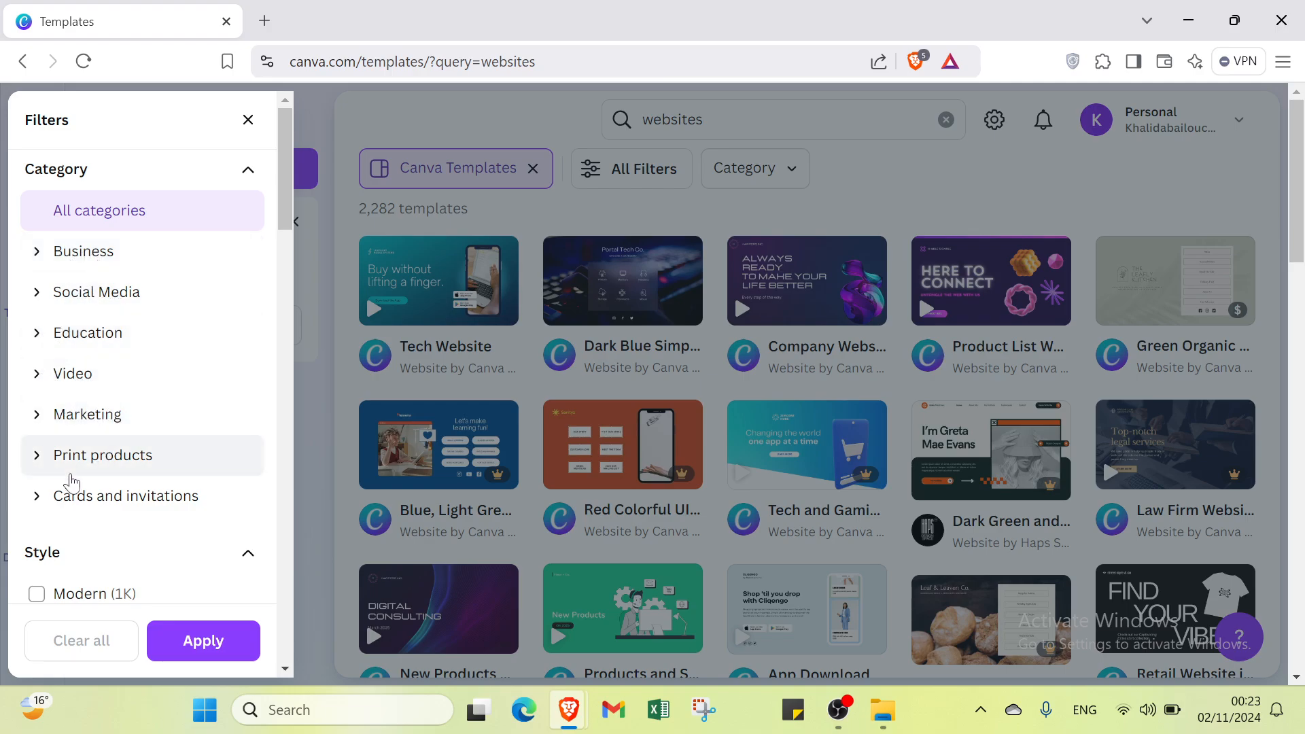
scroll(156, 515, "down", 3)
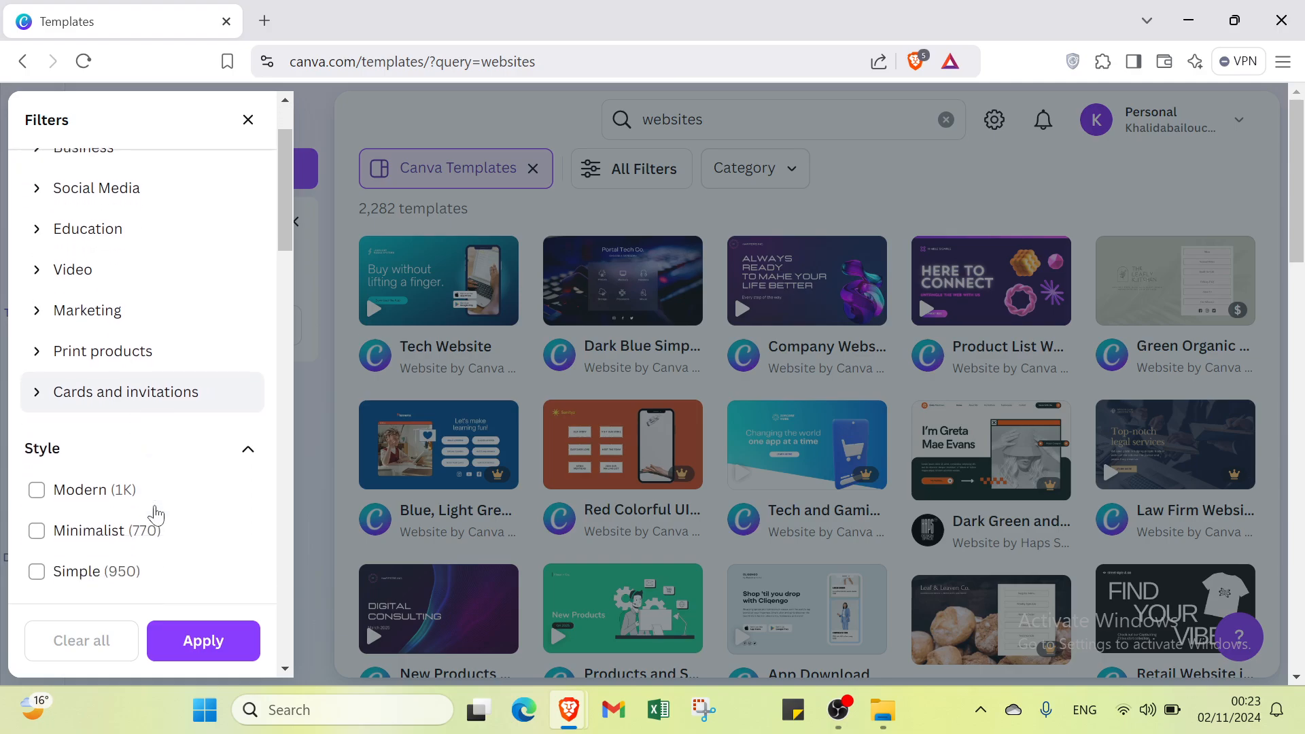
scroll(53, 348, "down", 6)
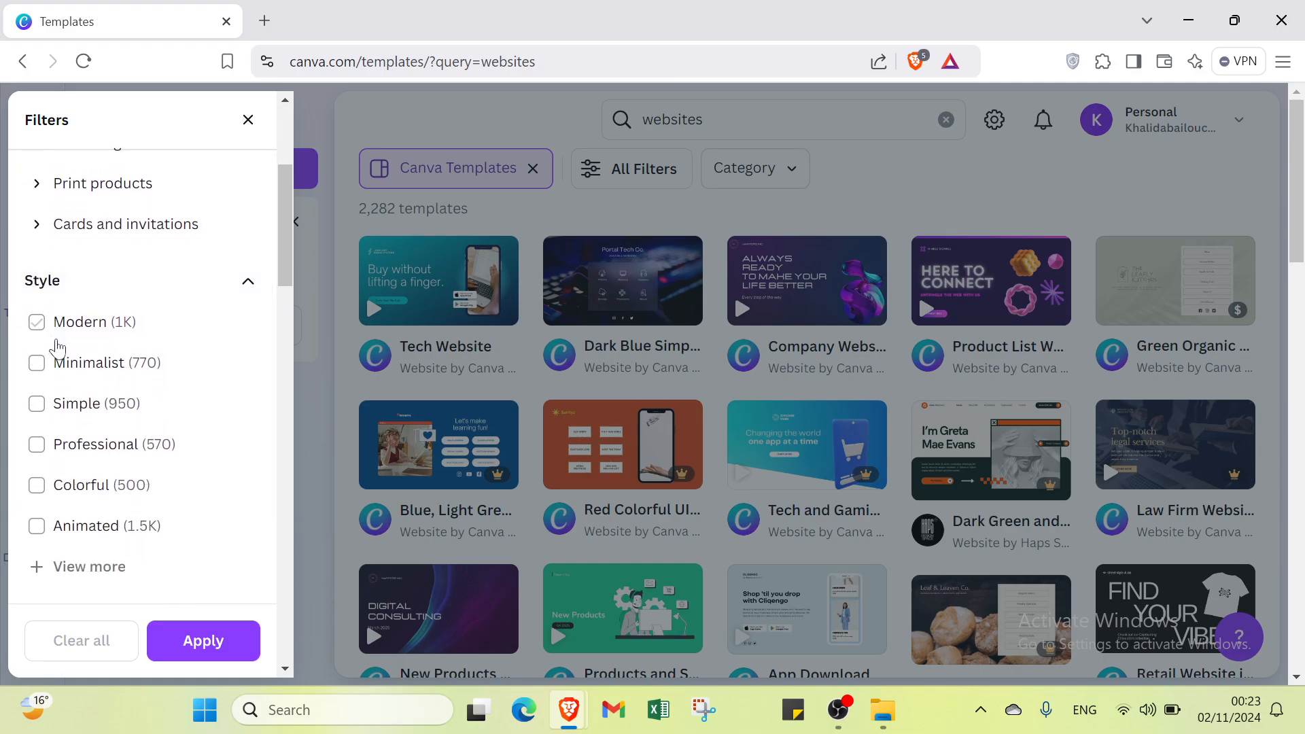
scroll(64, 390, "down", 4)
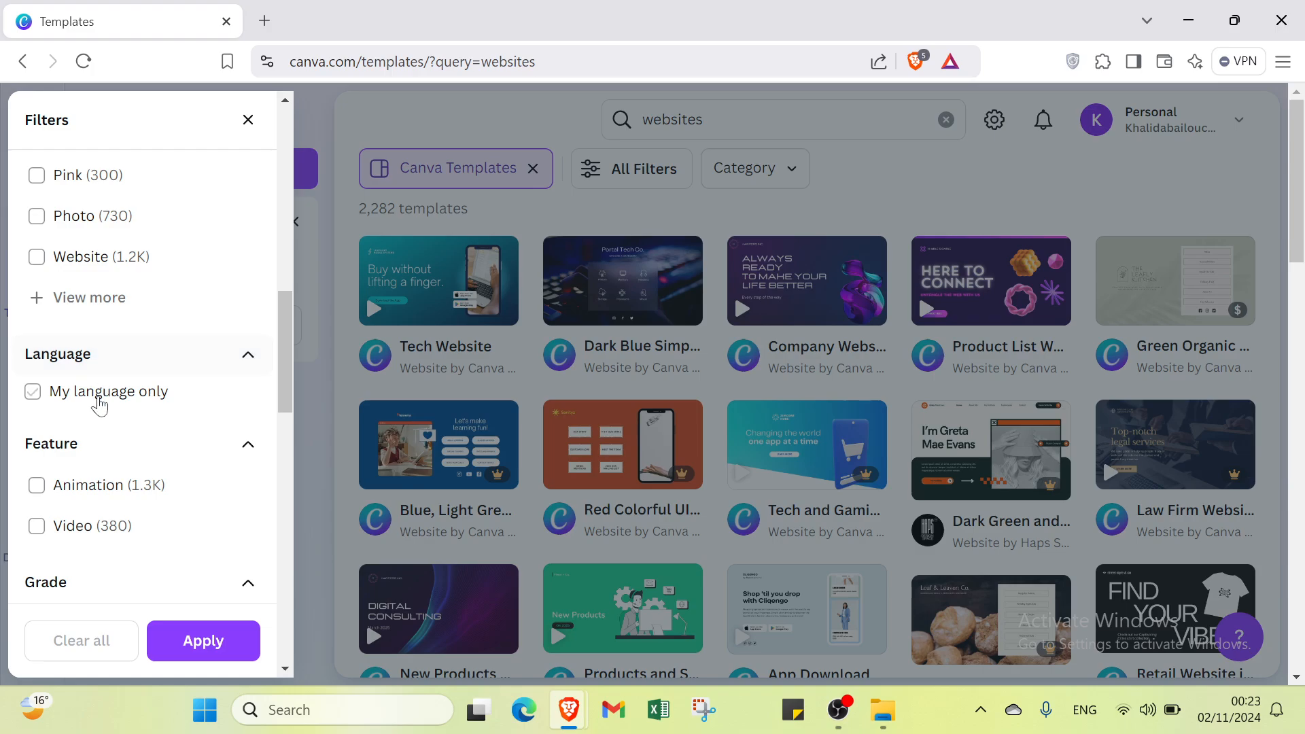
scroll(100, 402, "down", 3)
scroll(124, 430, "down", 9)
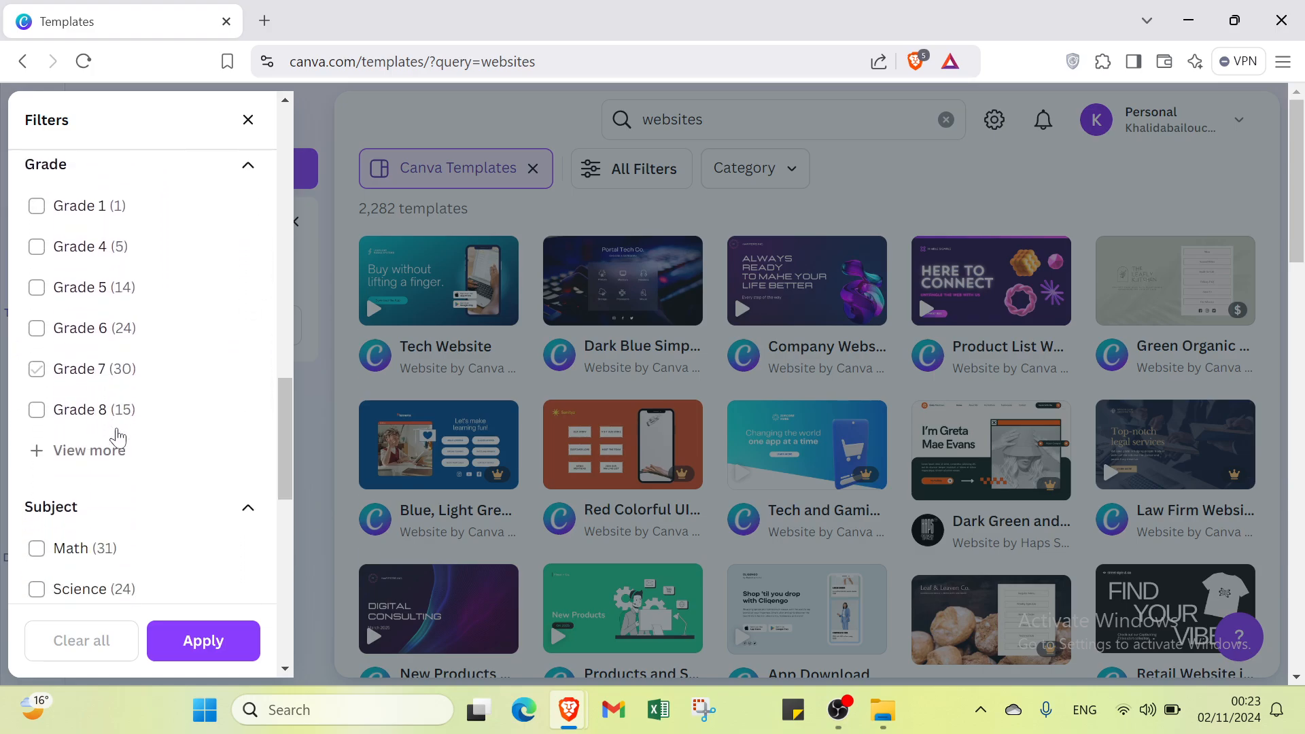
scroll(68, 393, "down", 5)
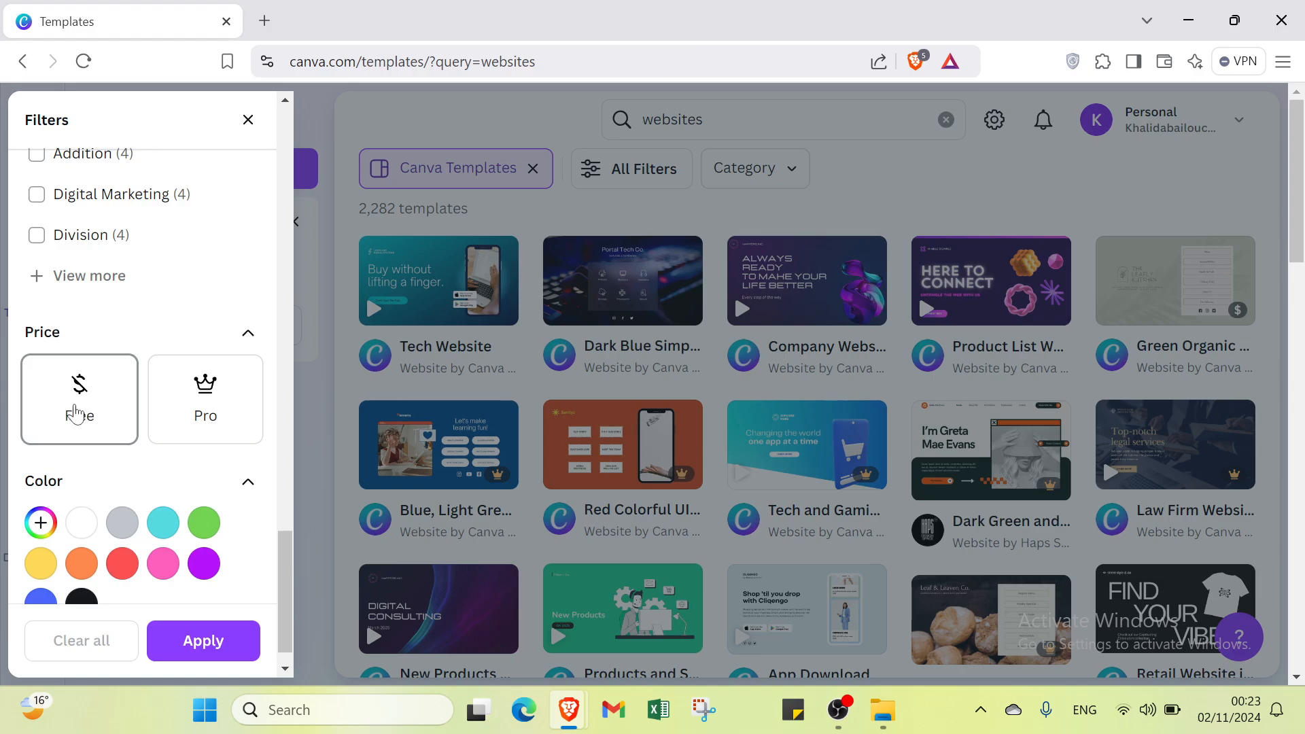
scroll(79, 443, "down", 1)
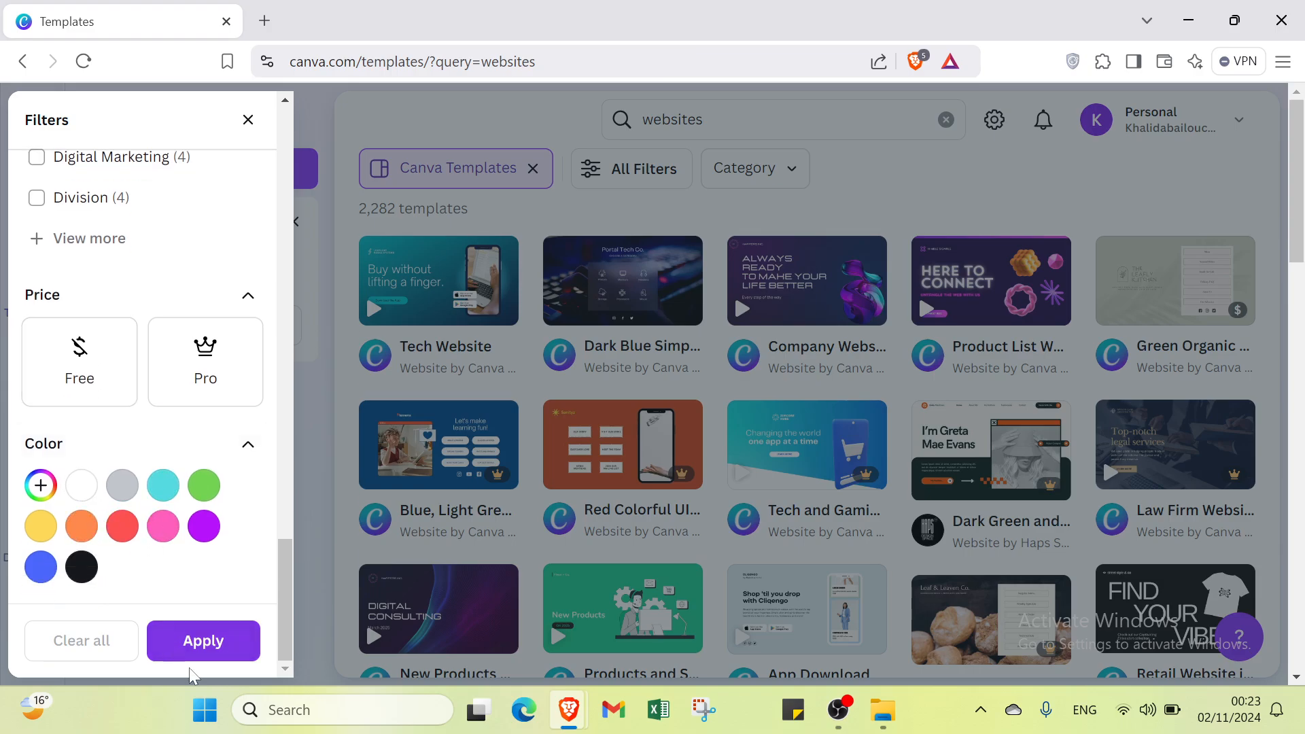
left_click(248, 121)
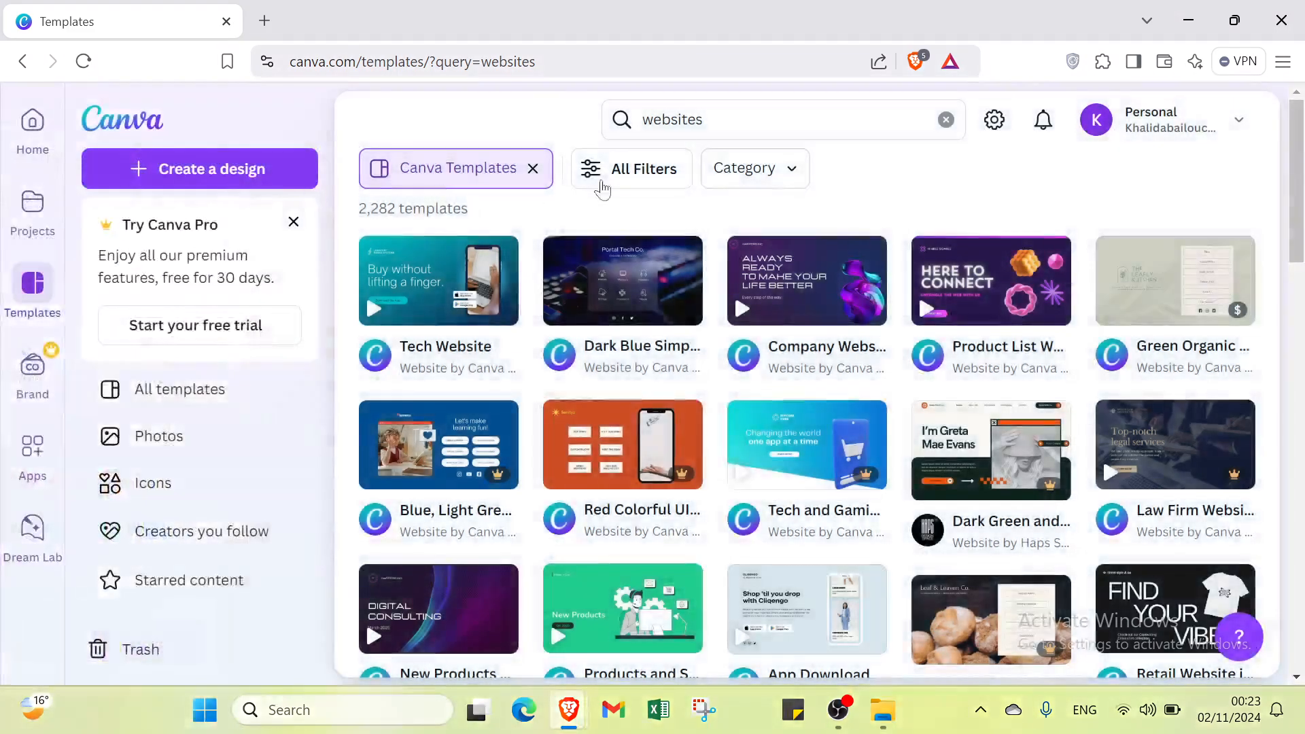
Step: Examine the template category filter by expanding Business, Social Media, Education, Video, Marketing, Print products, and Cards and invitations
left_click(753, 178)
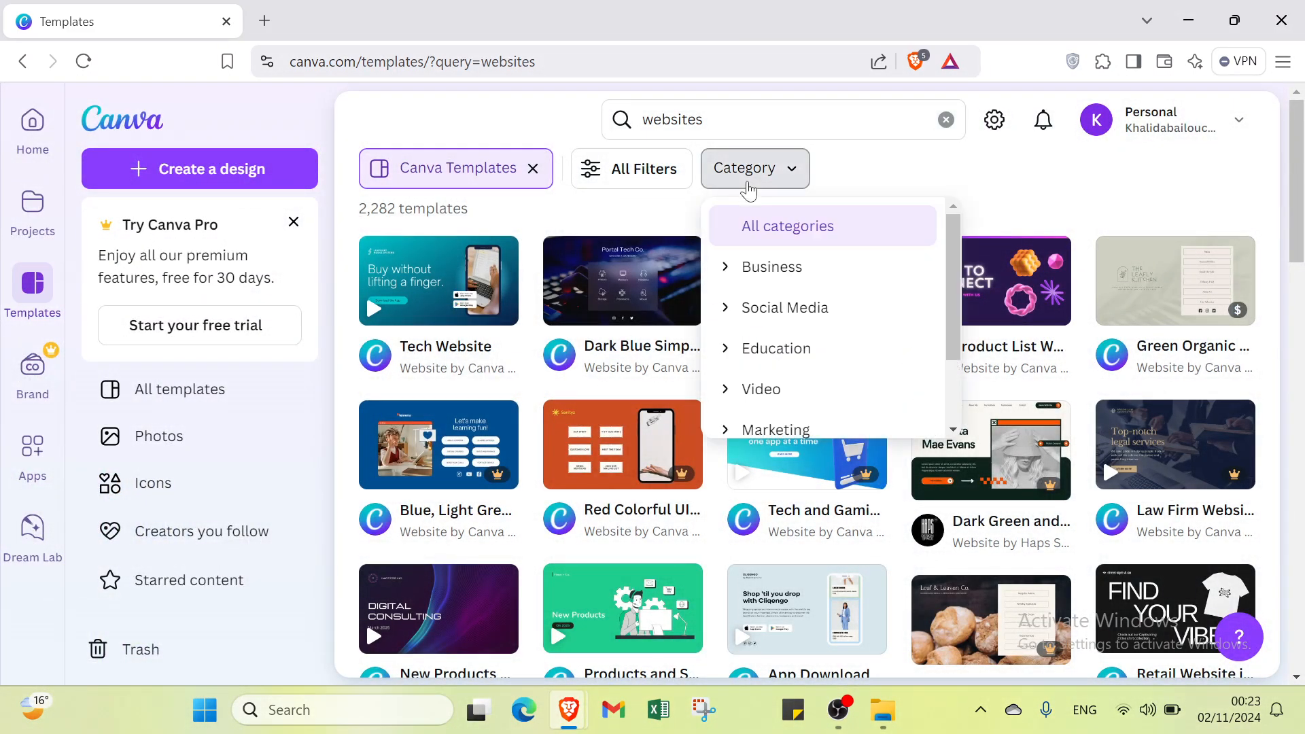
left_click(767, 275)
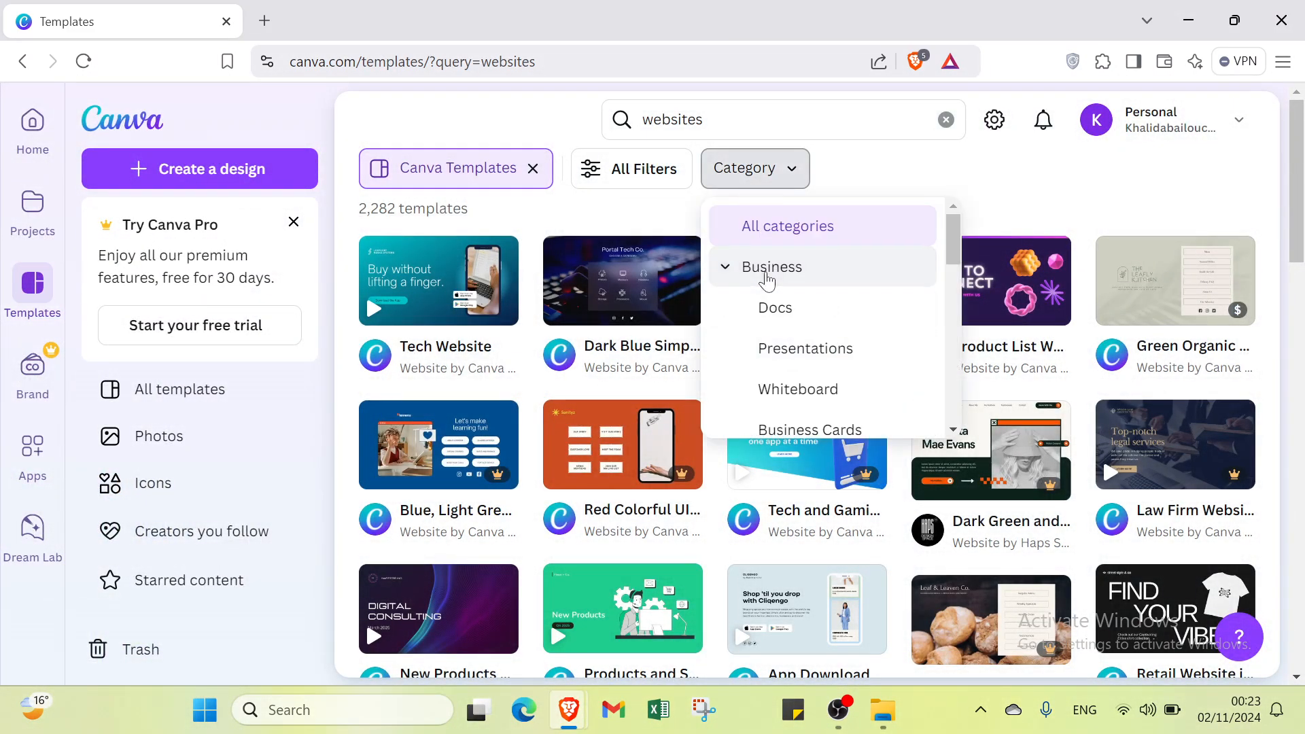
scroll(767, 279, "down", 5)
scroll(767, 278, "down", 5)
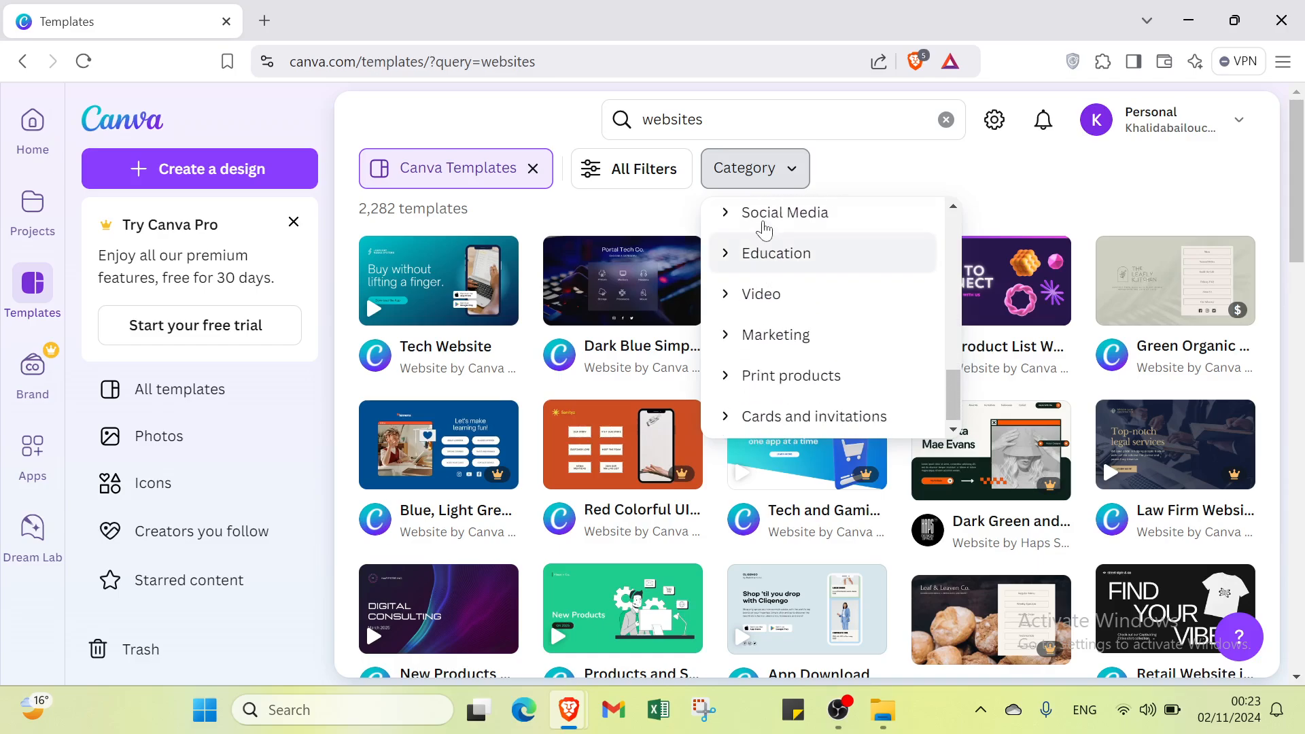
left_click(764, 218)
scroll(762, 224, "down", 3)
scroll(762, 224, "down", 3)
left_click(763, 261)
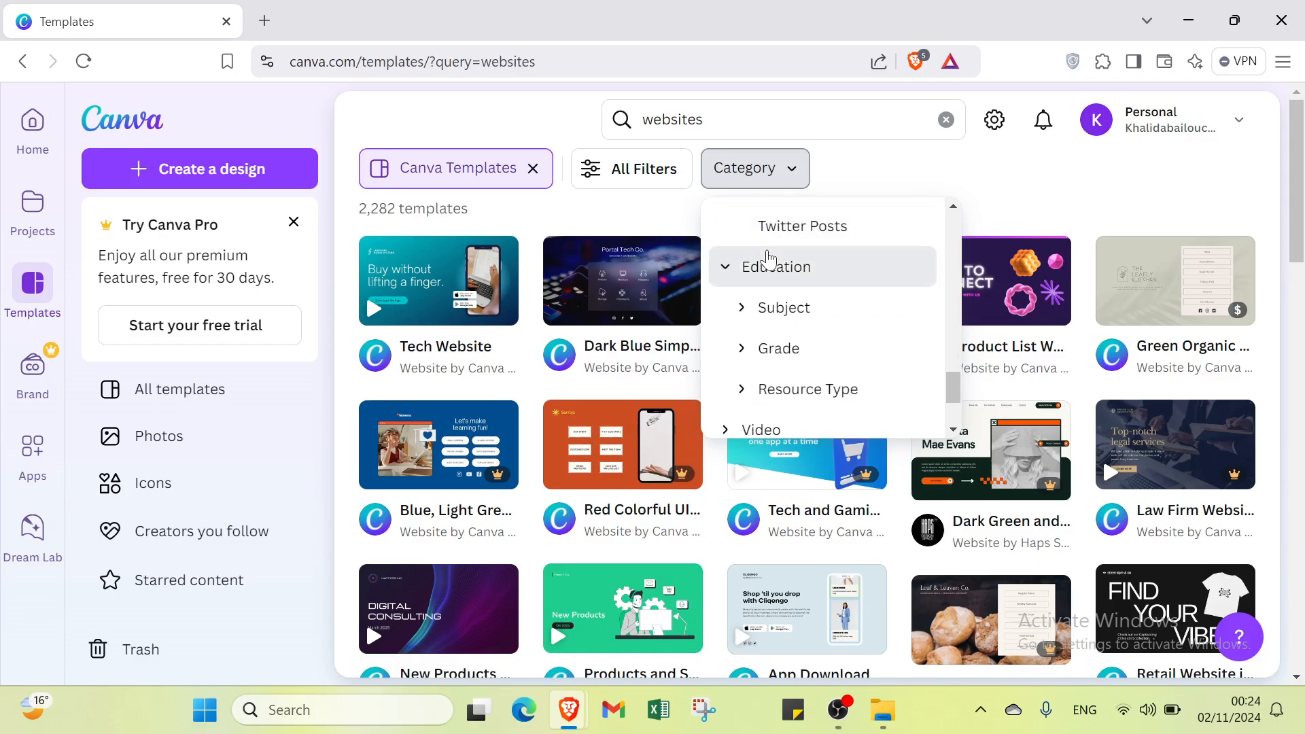
scroll(766, 258, "down", 2)
left_click(760, 287)
scroll(763, 289, "down", 4)
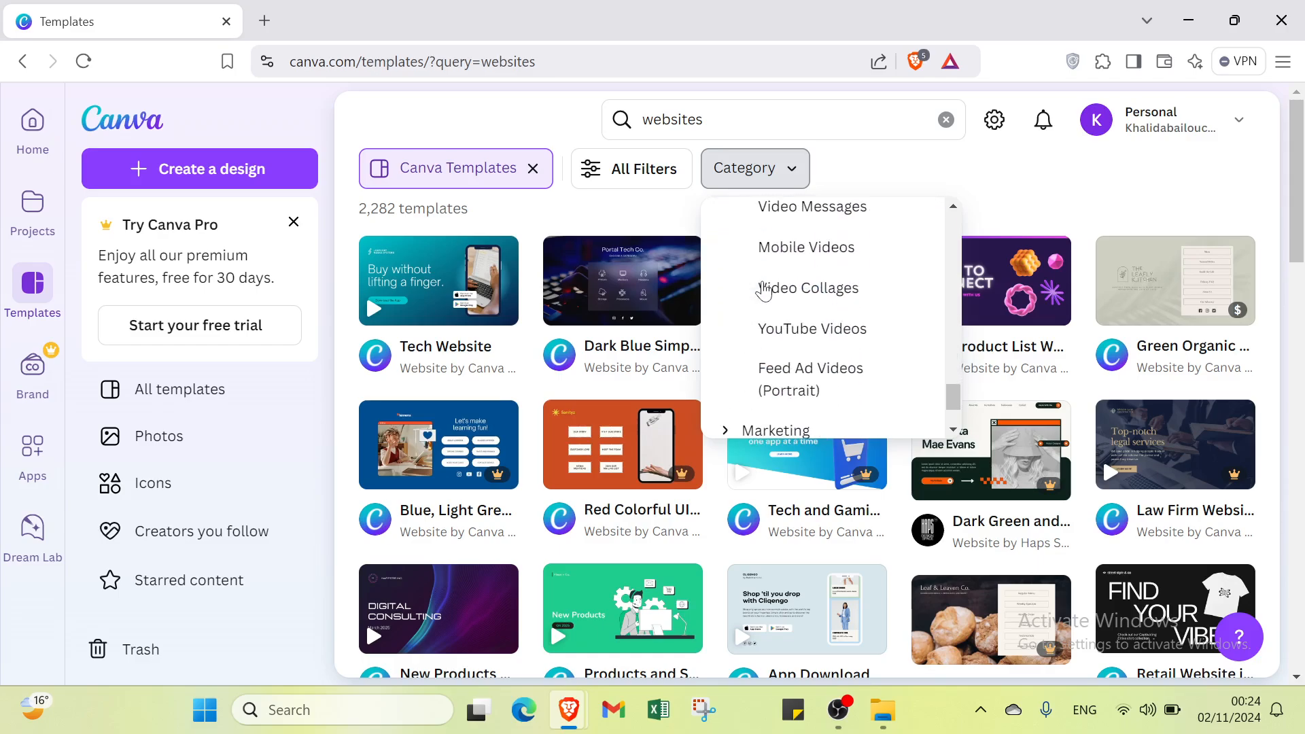
left_click(751, 330)
scroll(753, 343, "down", 3)
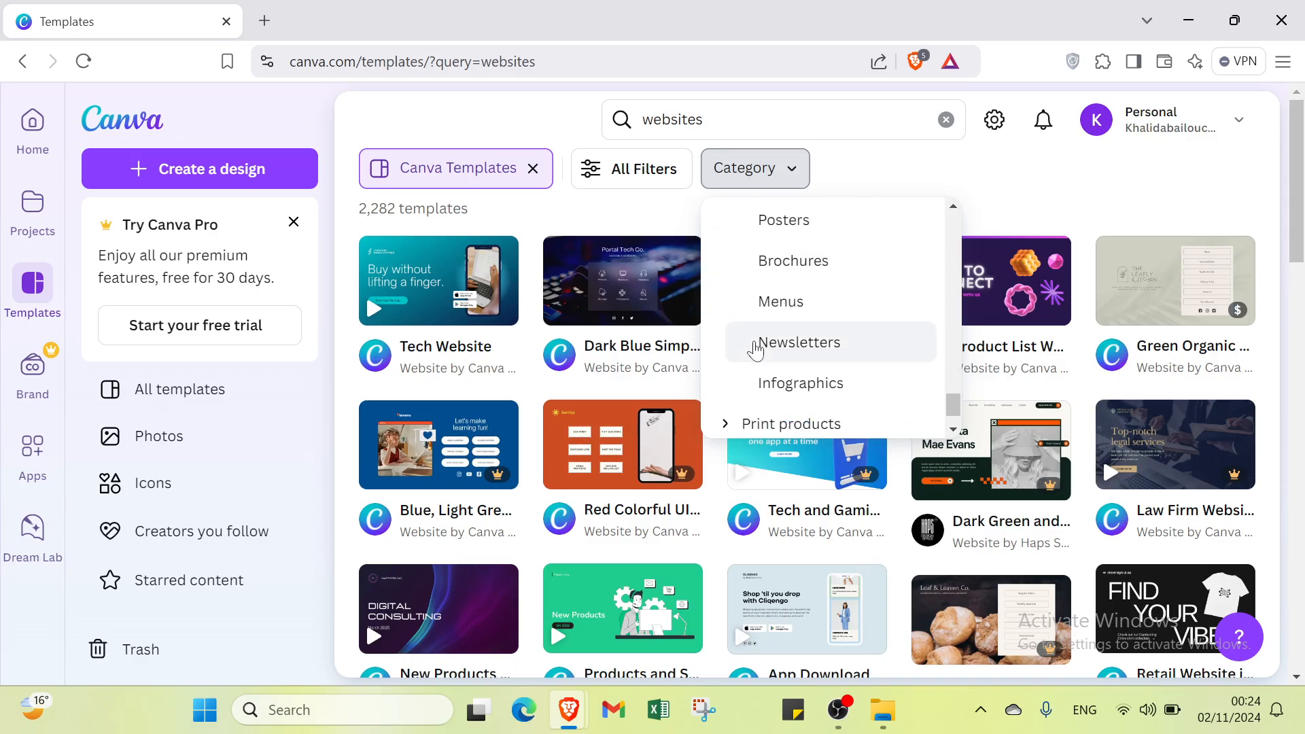
scroll(755, 354, "down", 1)
left_click(752, 369)
scroll(755, 374, "down", 4)
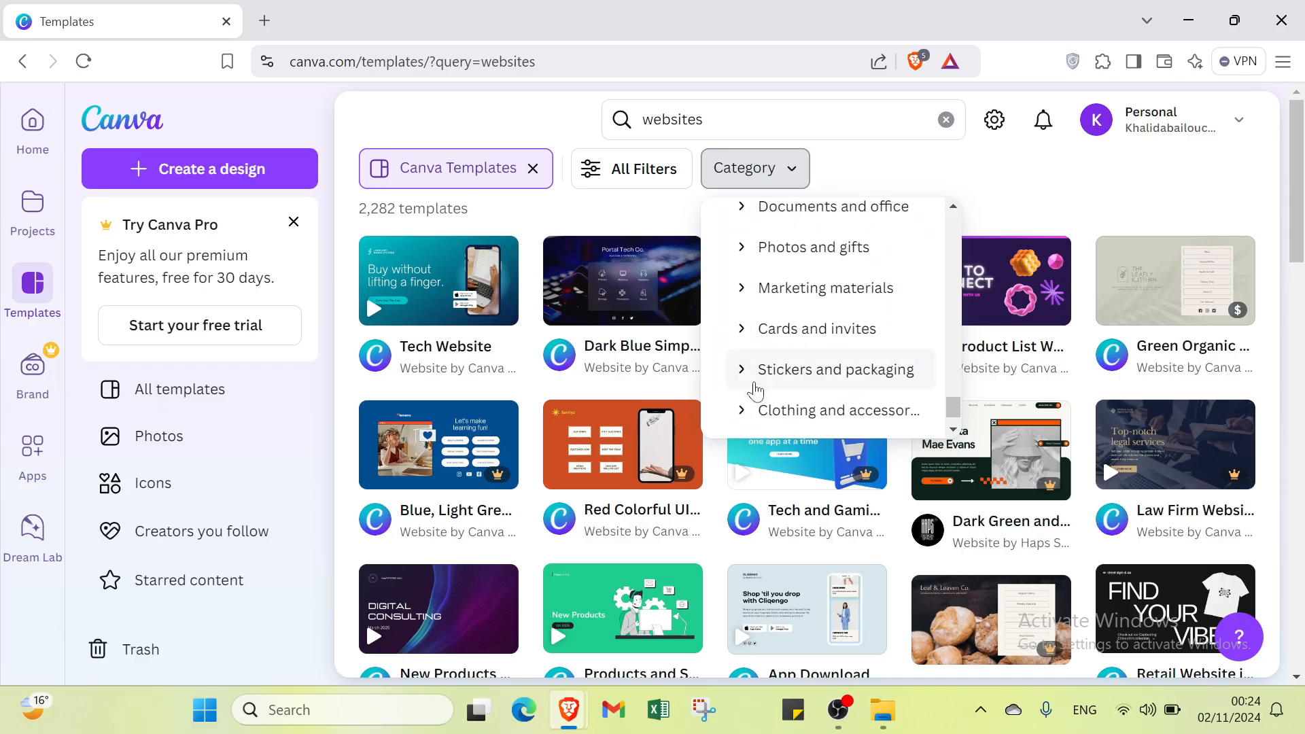
scroll(760, 393, "down", 1)
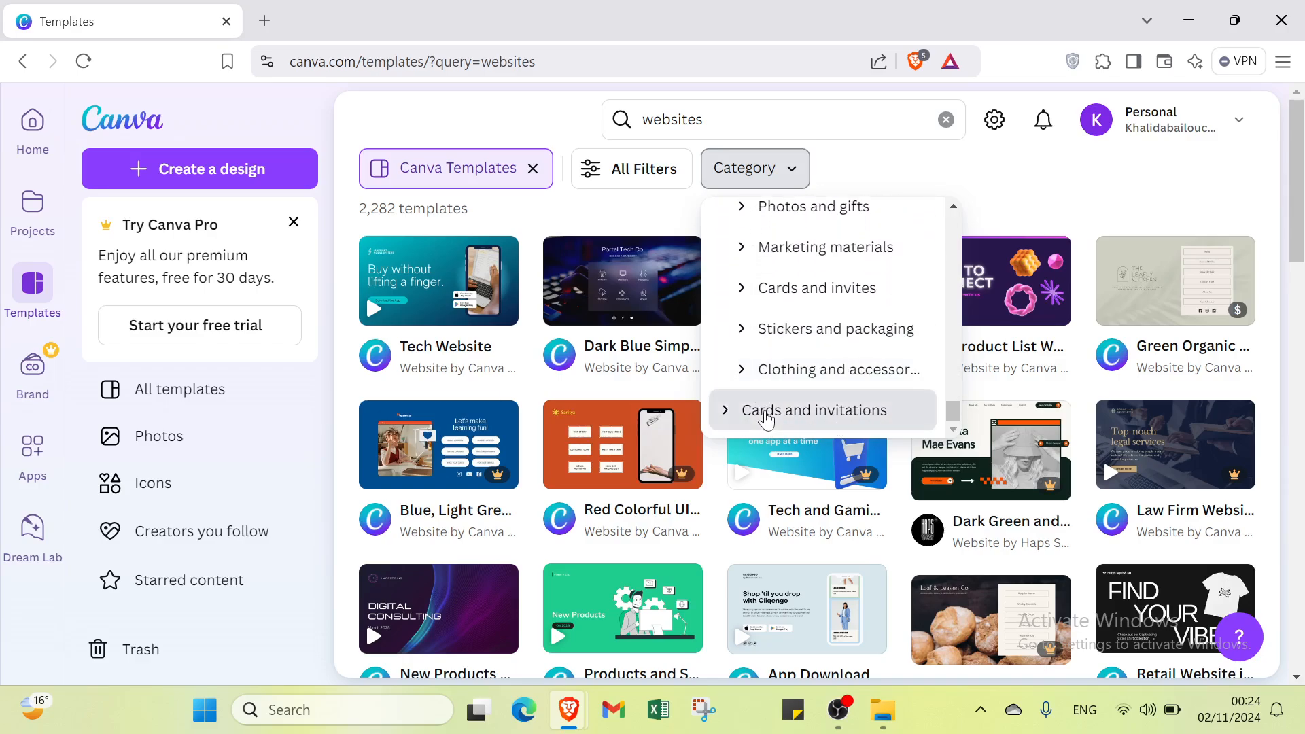
left_click(765, 410)
scroll(766, 420, "down", 1)
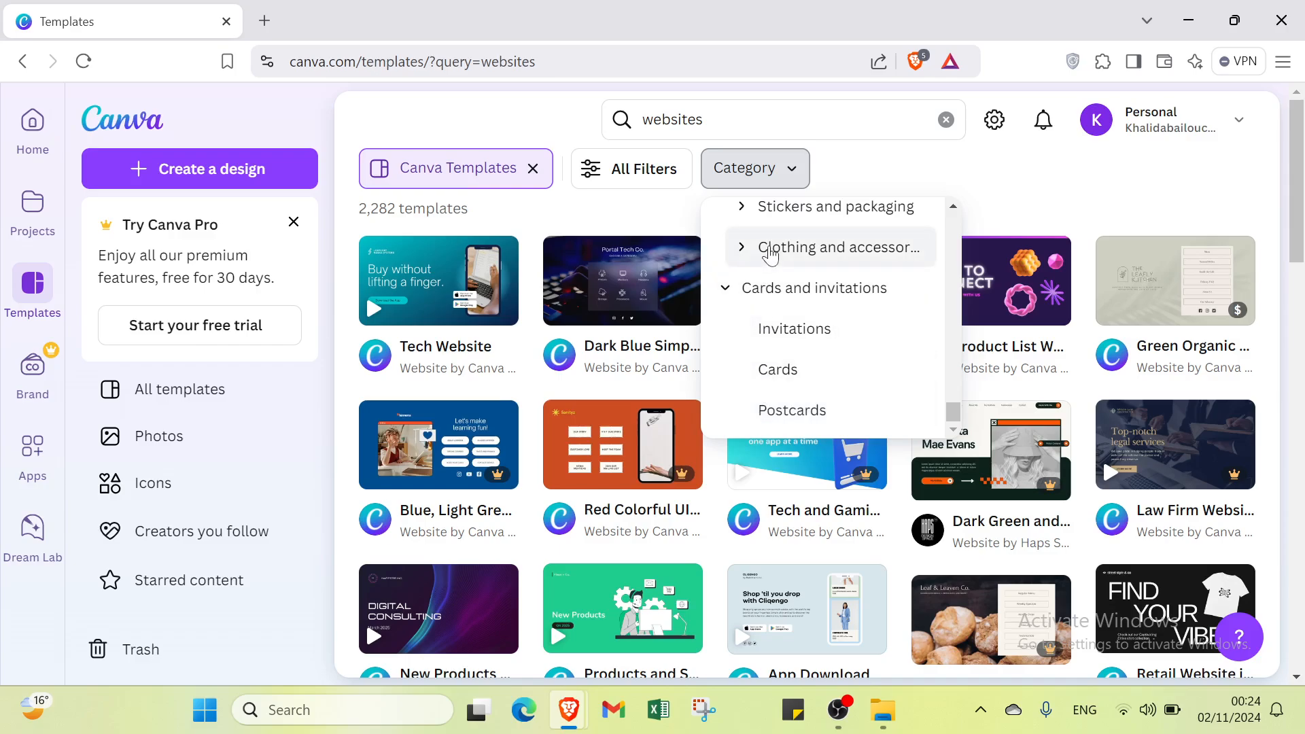
Step: Examine the Print products subcategories, including cards, marketing materials, photos and gifts, and documents, and leave the category filter without choosing any
scroll(778, 367, "up", 3)
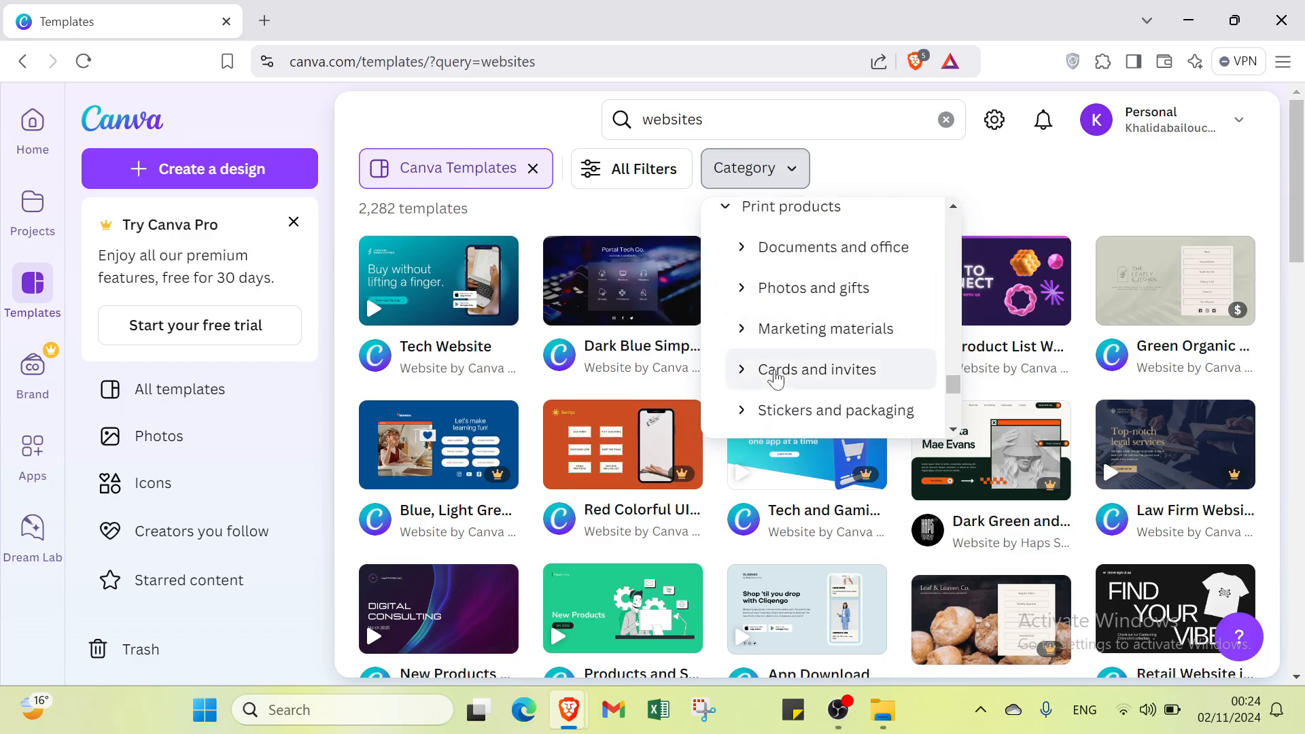
left_click(776, 374)
left_click(764, 328)
left_click(764, 289)
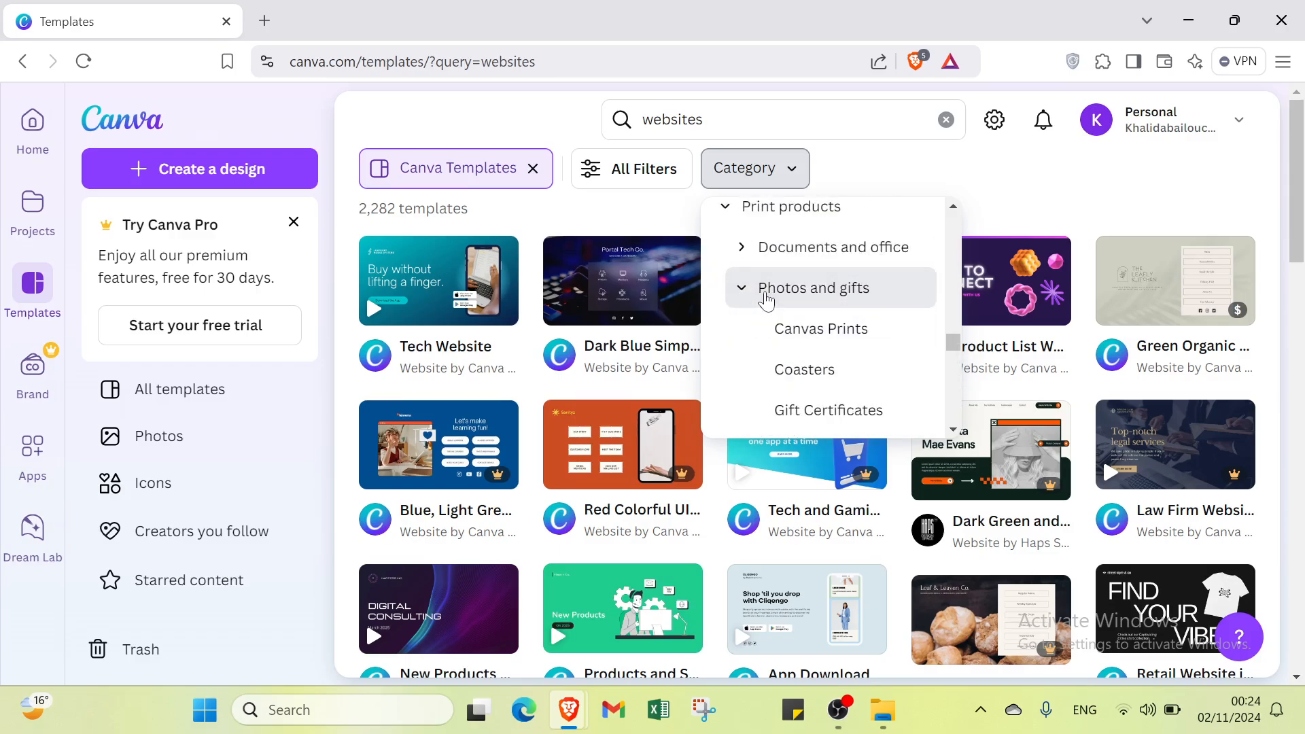
left_click(767, 249)
left_click(767, 249)
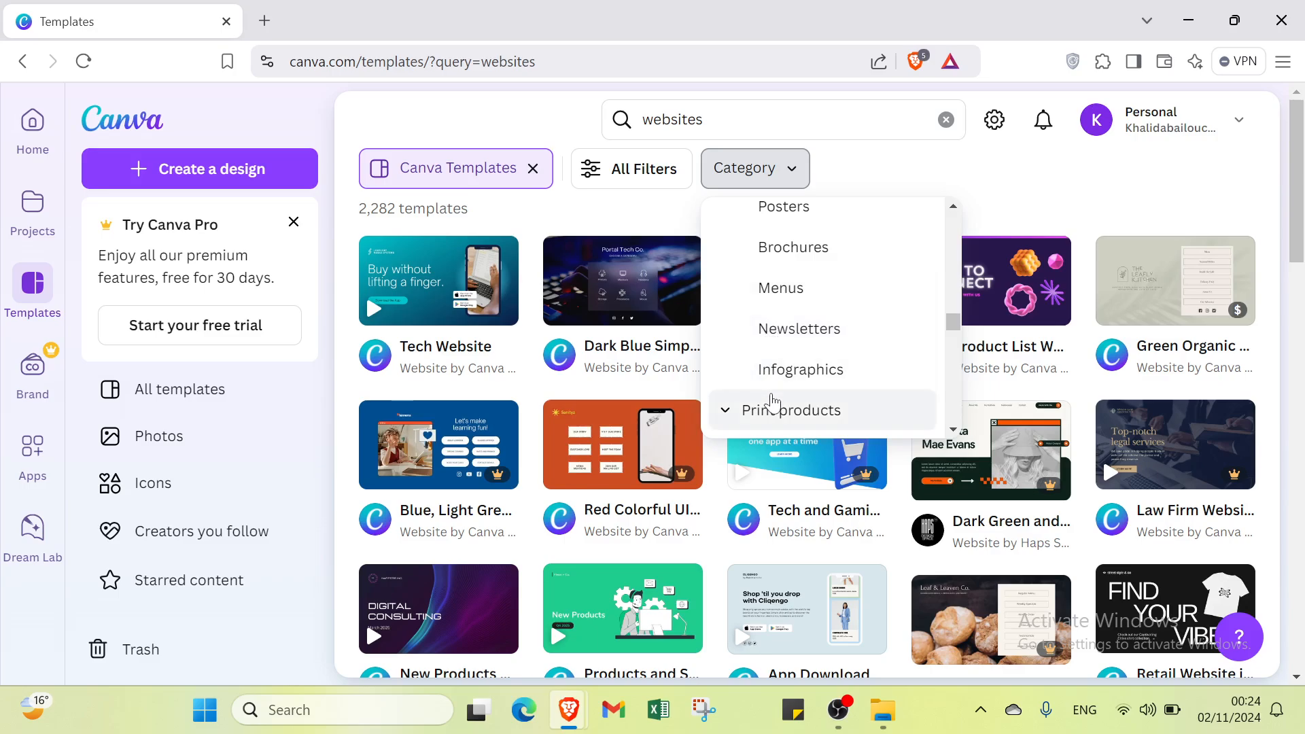
scroll(772, 398, "up", 6)
scroll(641, 389, "down", 3)
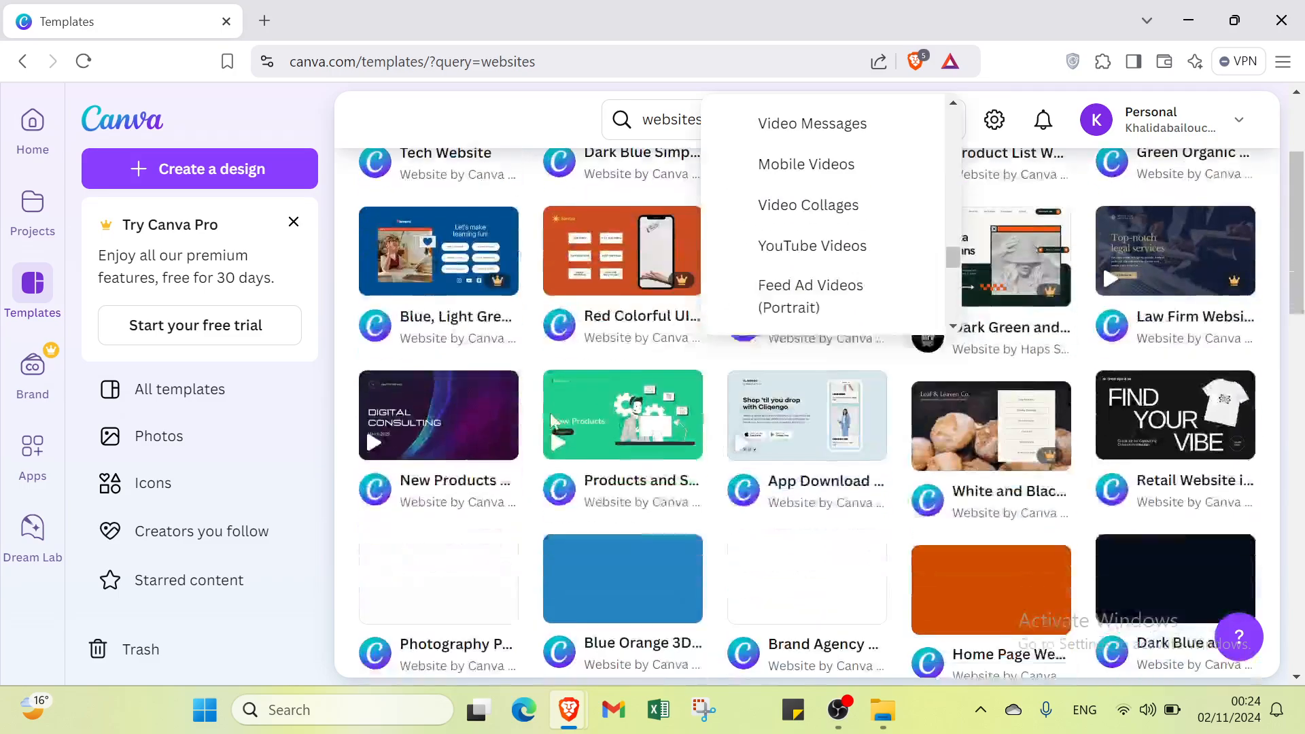
scroll(781, 353, "up", 3)
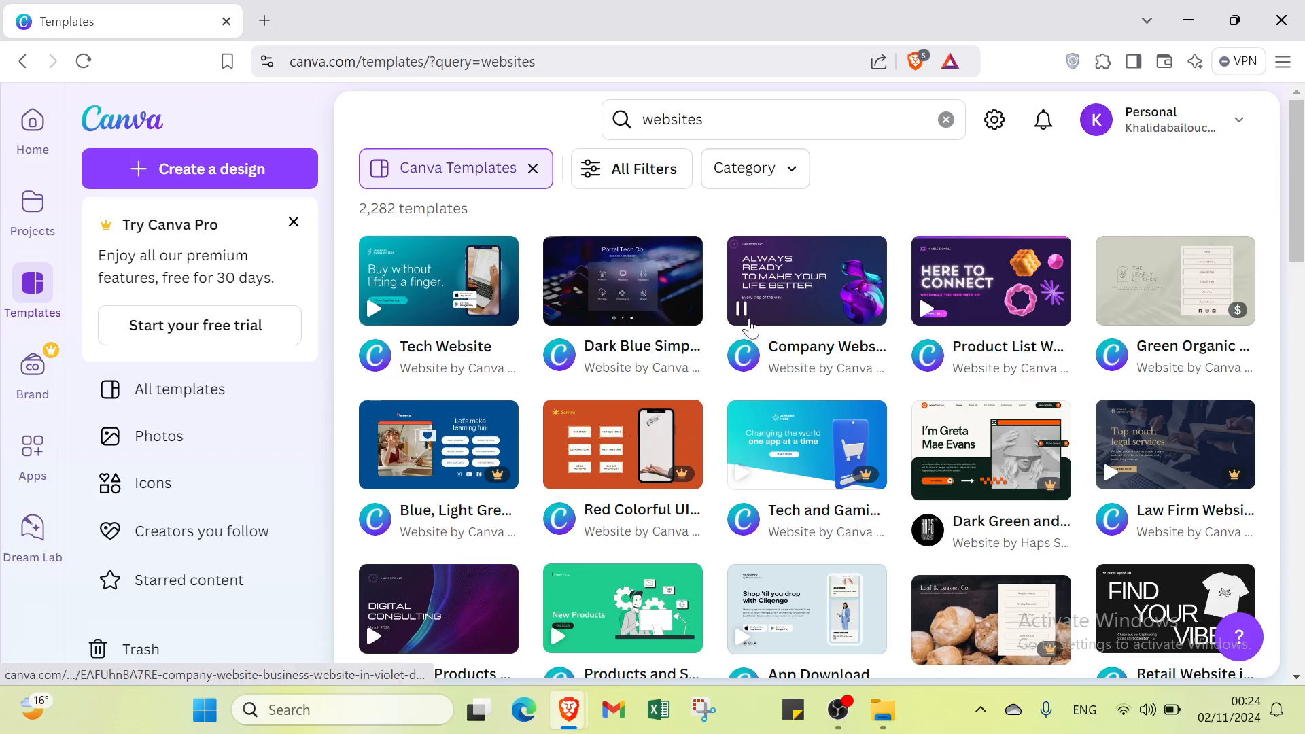
Step: Open the Tech Website template by Canva Creative Studio and start customizing it as a new design
mouse_move(741, 282)
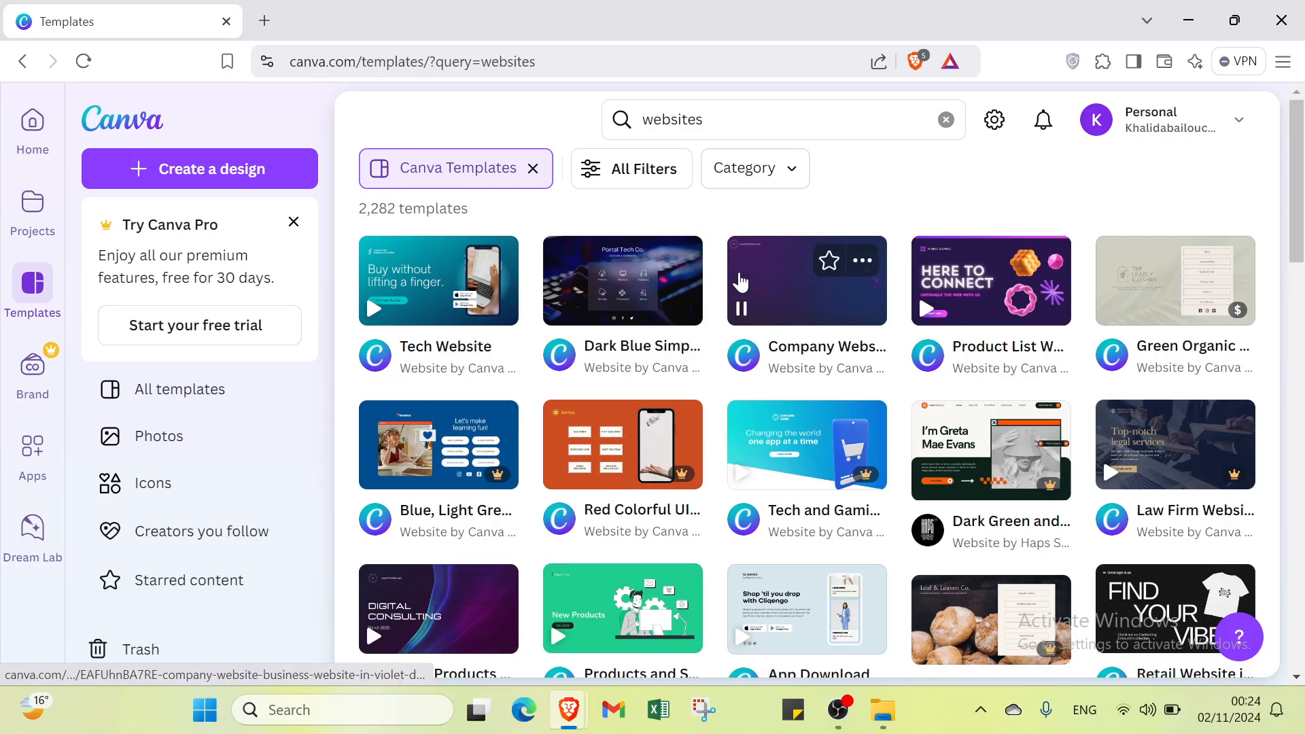
left_click(470, 304)
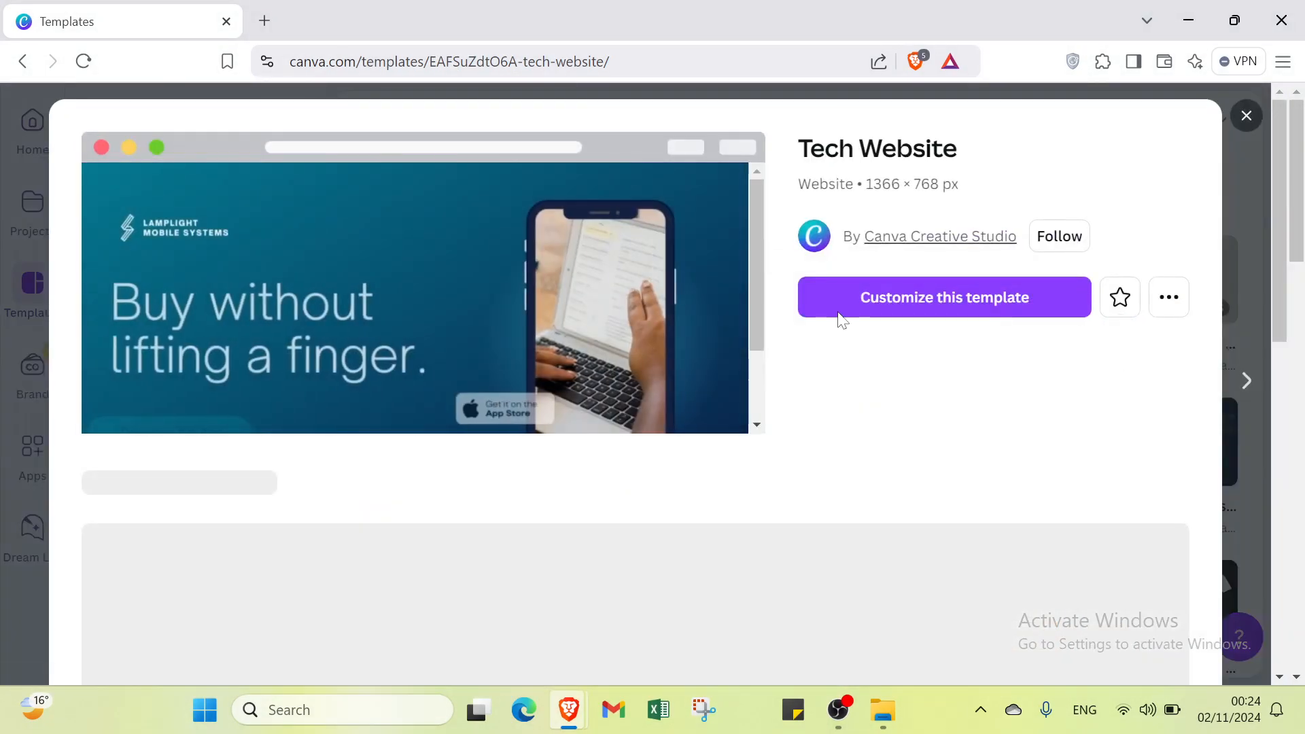
left_click(844, 303)
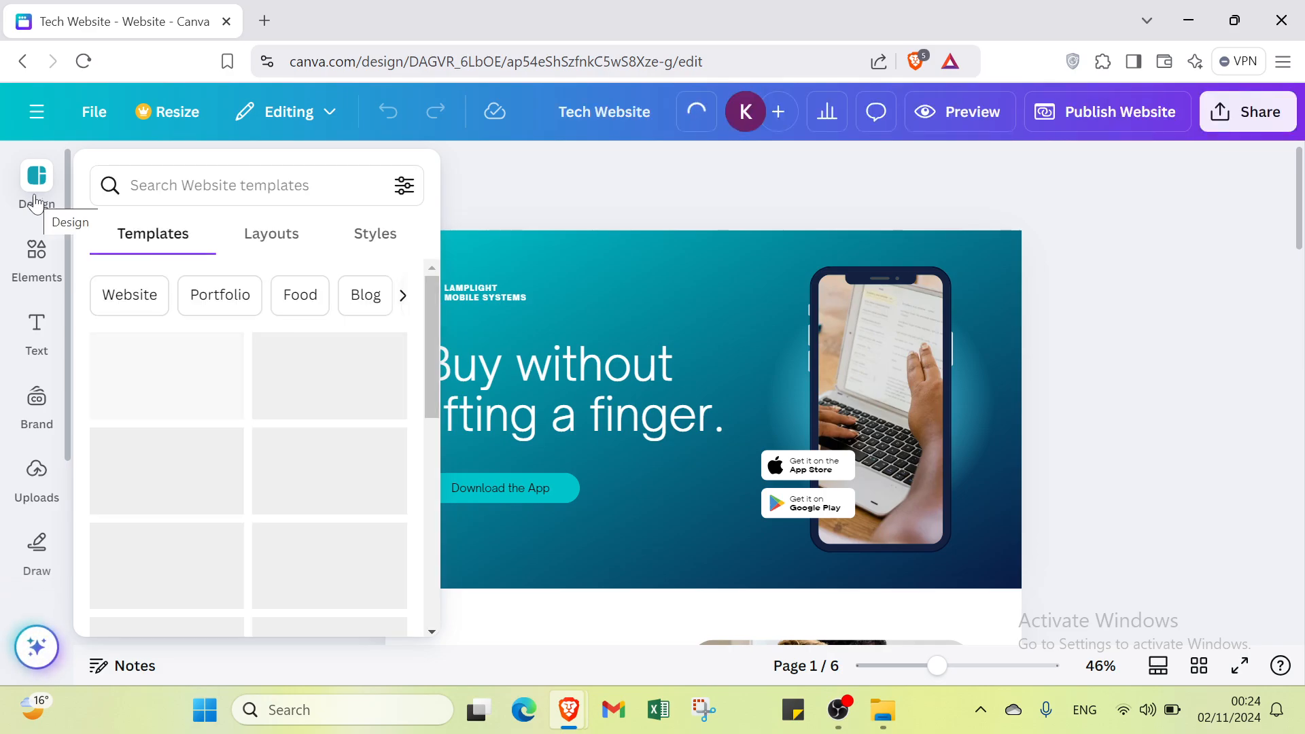
Step: Look through the editor's Elements, Uploads, Projects and Apps collections
left_click(37, 257)
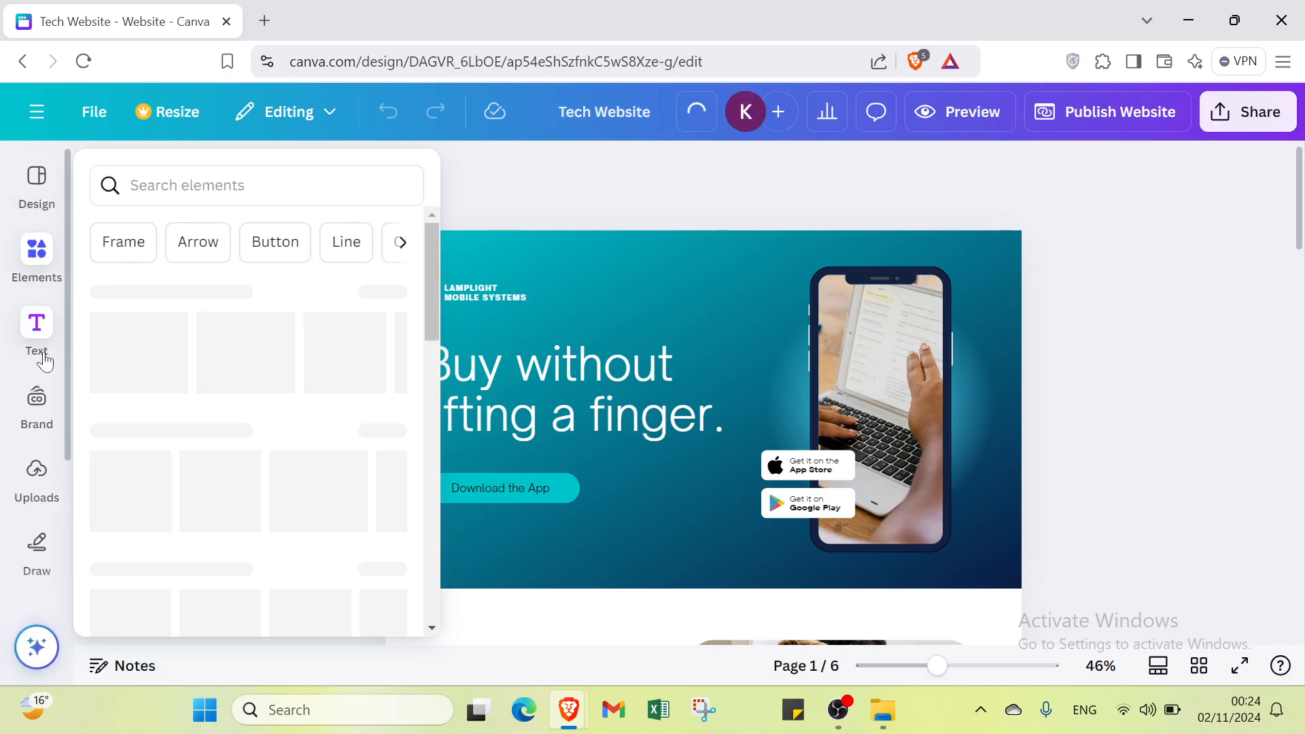
left_click(20, 458)
scroll(27, 475, "down", 2)
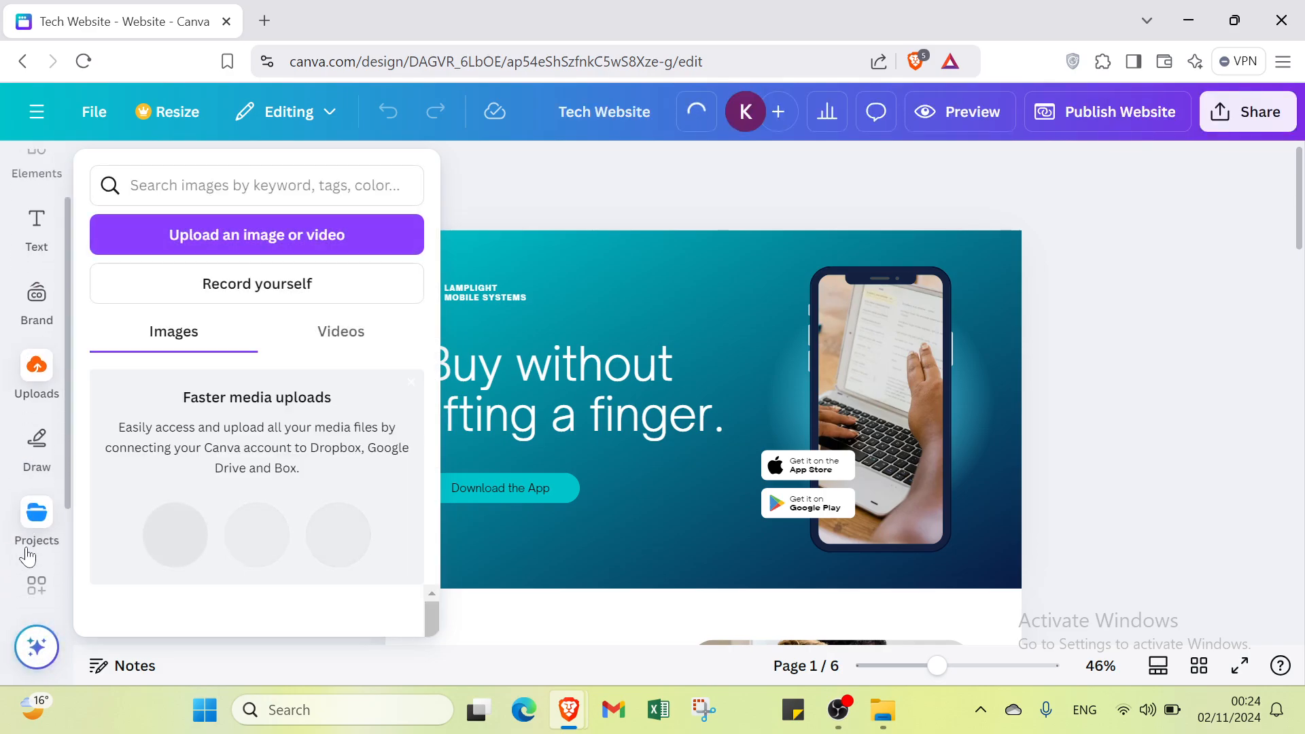
left_click(29, 500)
left_click(43, 556)
scroll(46, 554, "down", 2)
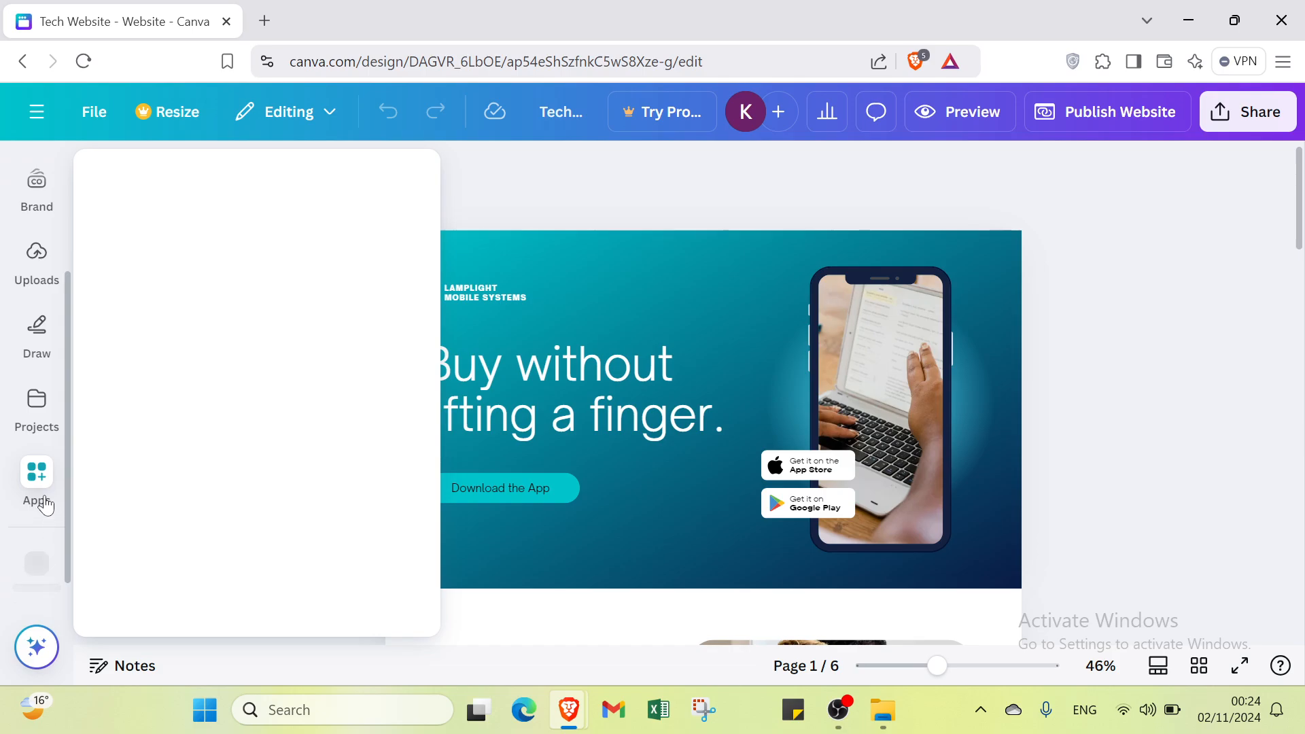
scroll(33, 447, "up", 3)
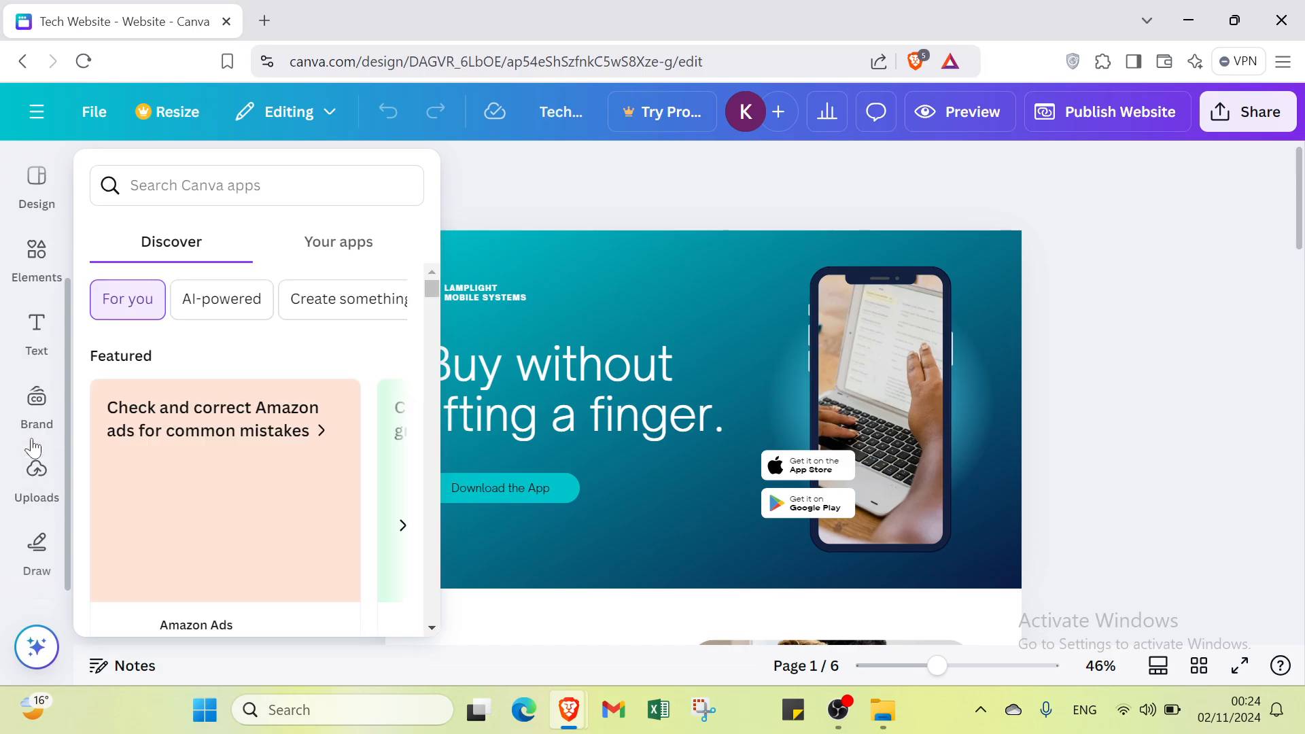
Step: View the Design templates with the recent template searches, and view the available elements without adding any
left_click(37, 183)
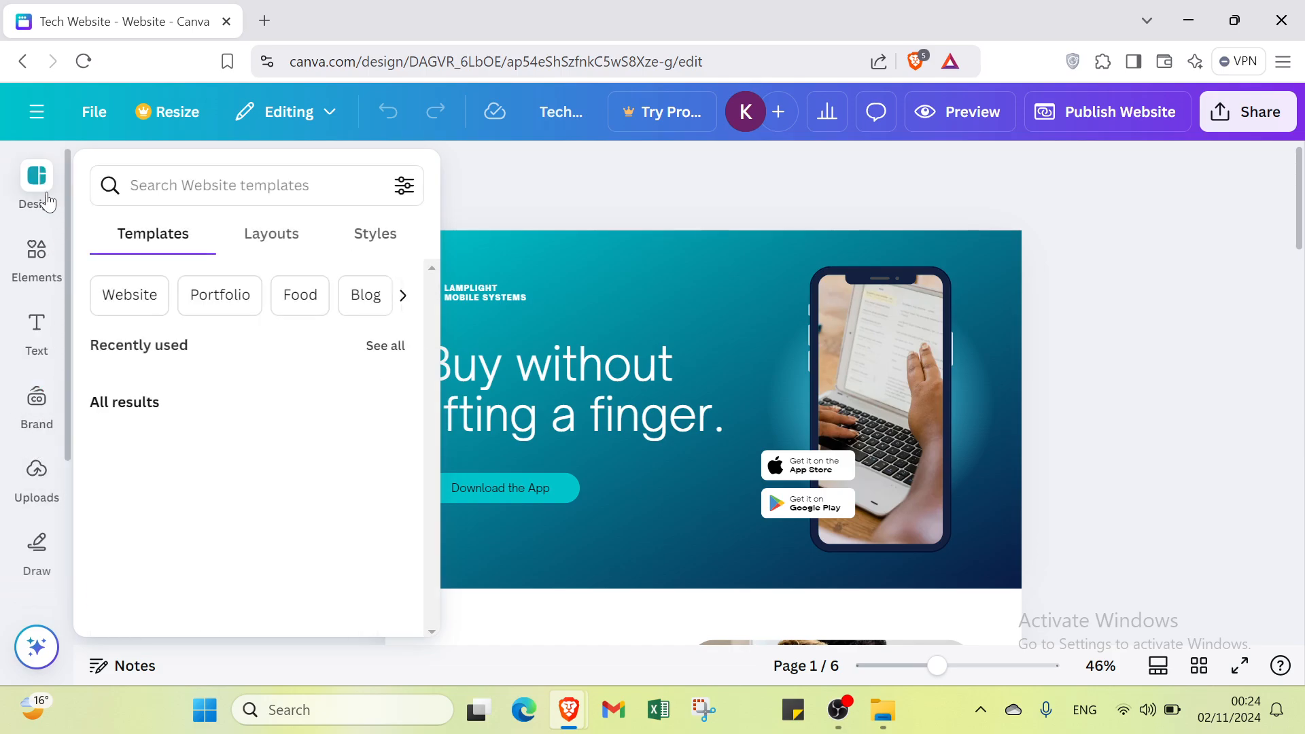
left_click(197, 177)
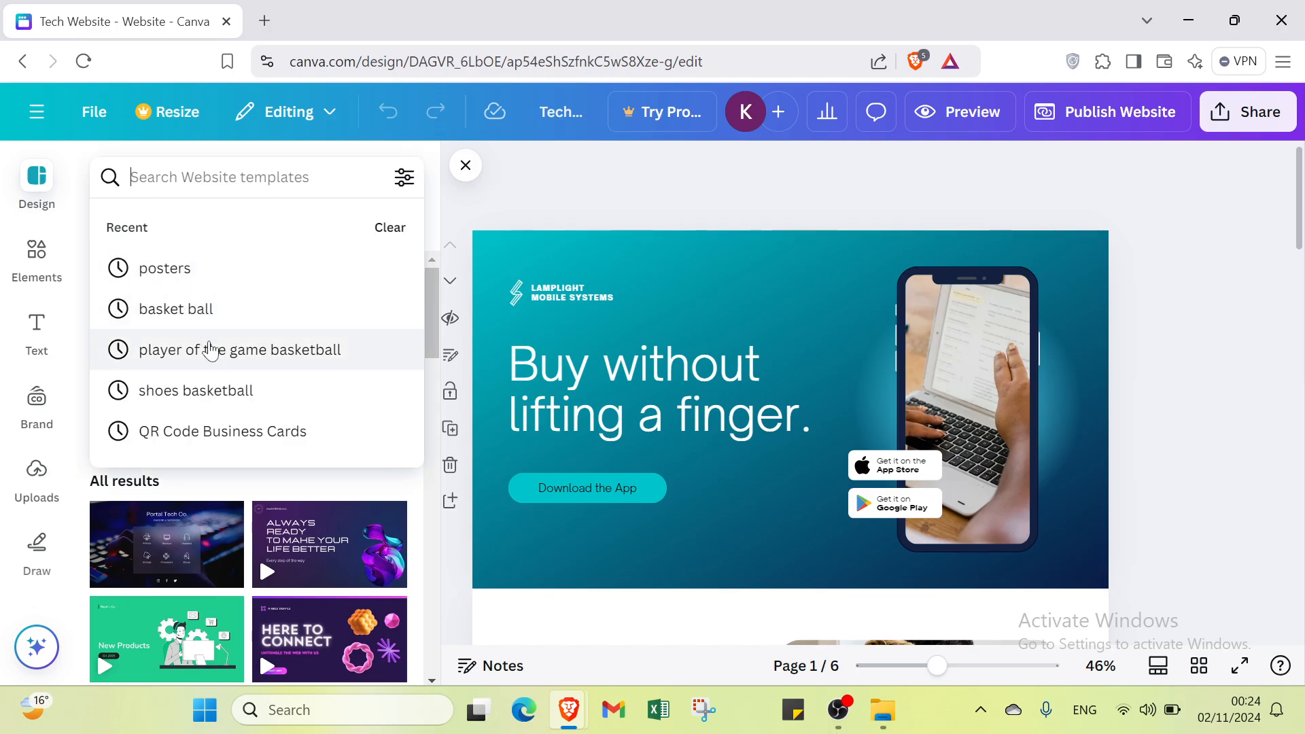
left_click(204, 177)
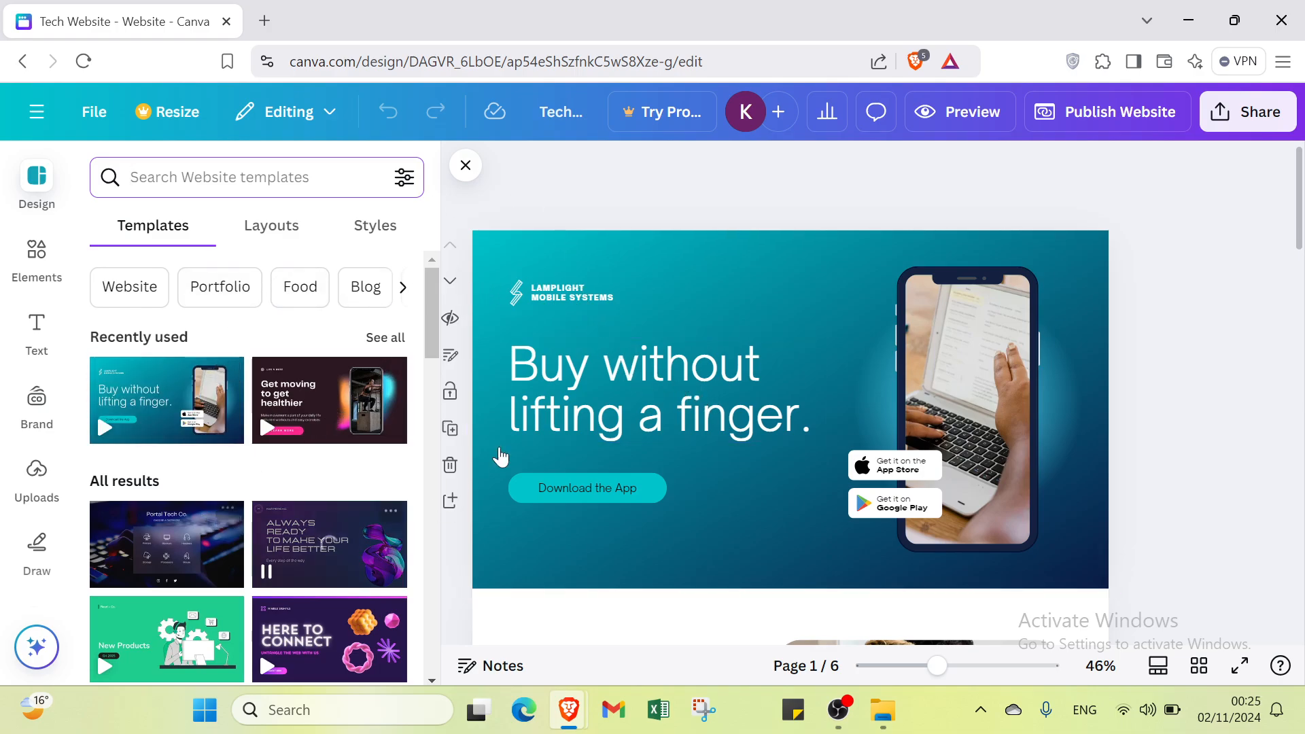
left_click(40, 279)
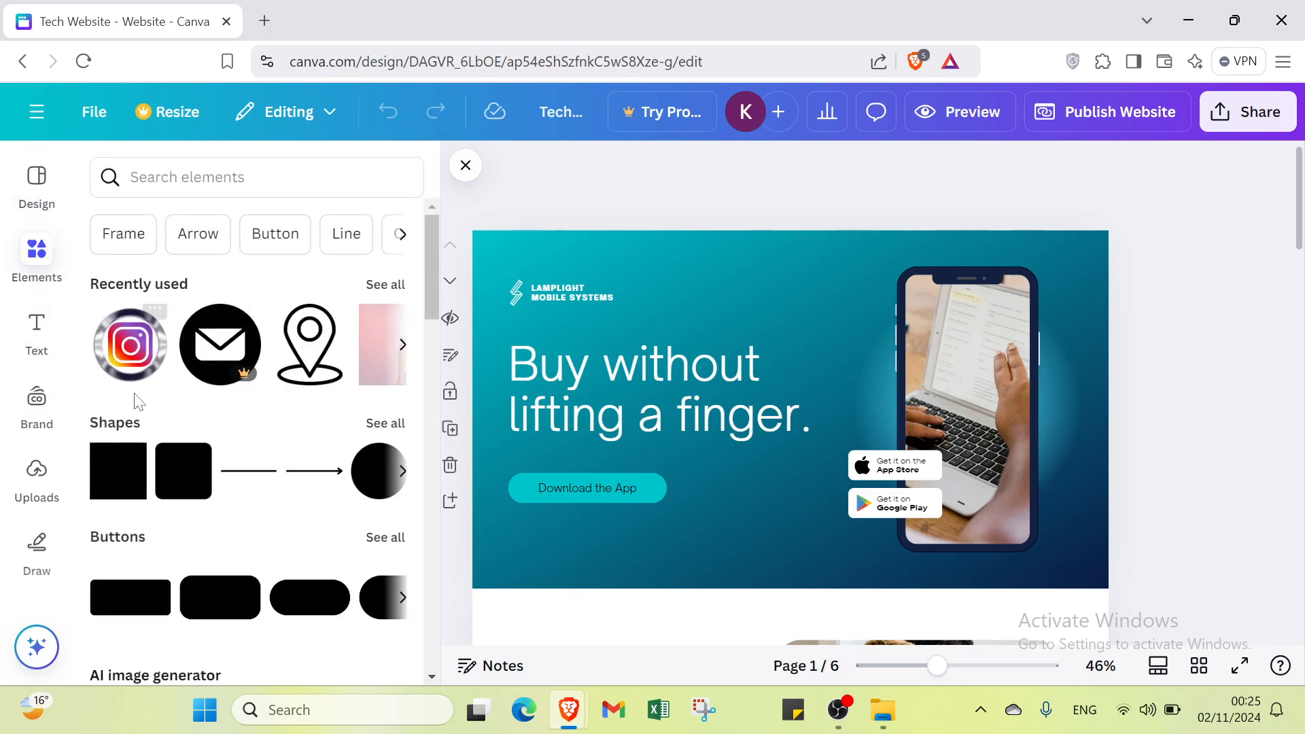
Step: Delete the phone mockup with the laptop photo from the first page's hero section
left_click(997, 369)
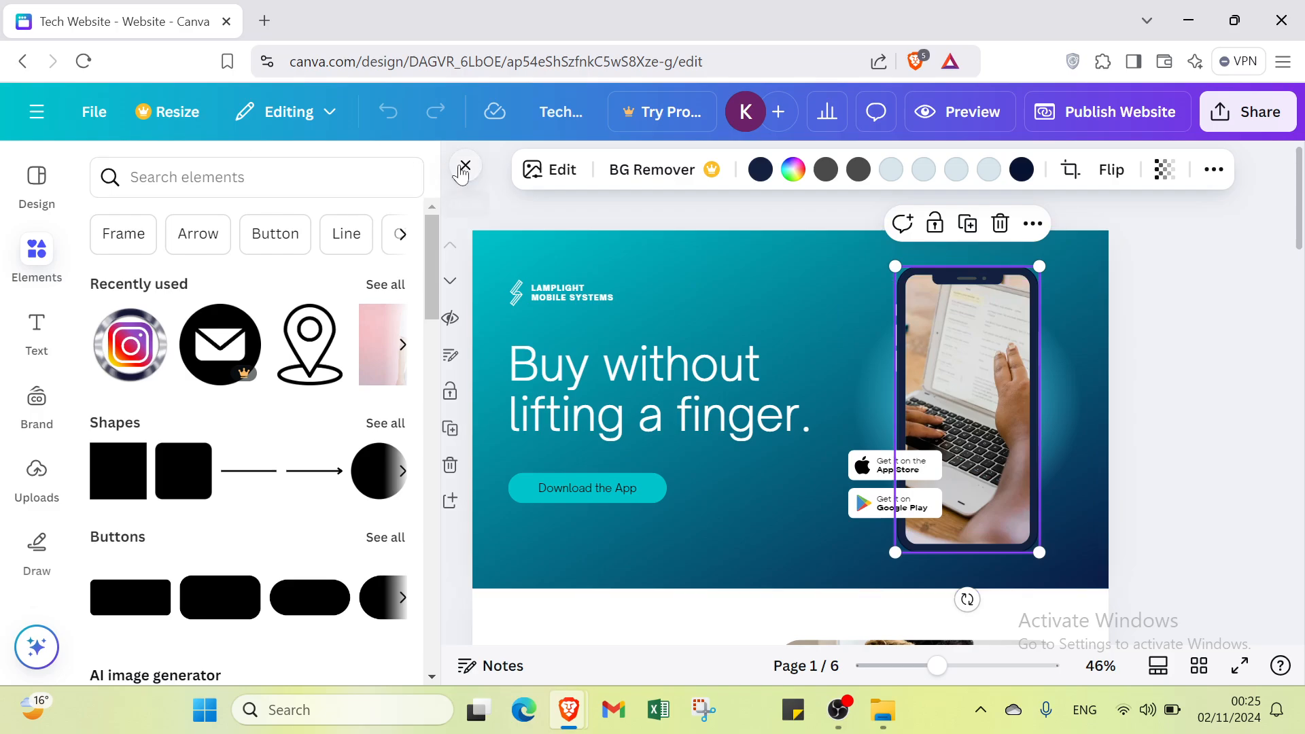
left_click(463, 170)
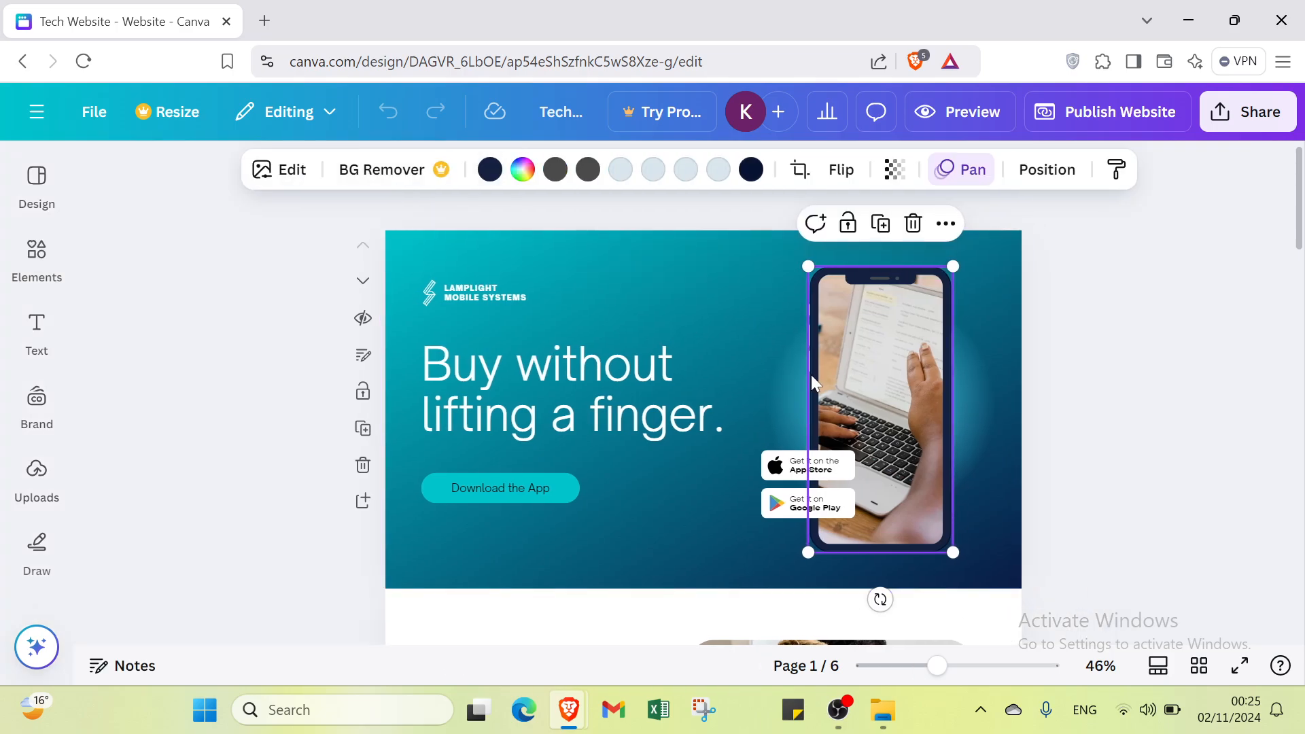
key("Delete")
key("Delete")
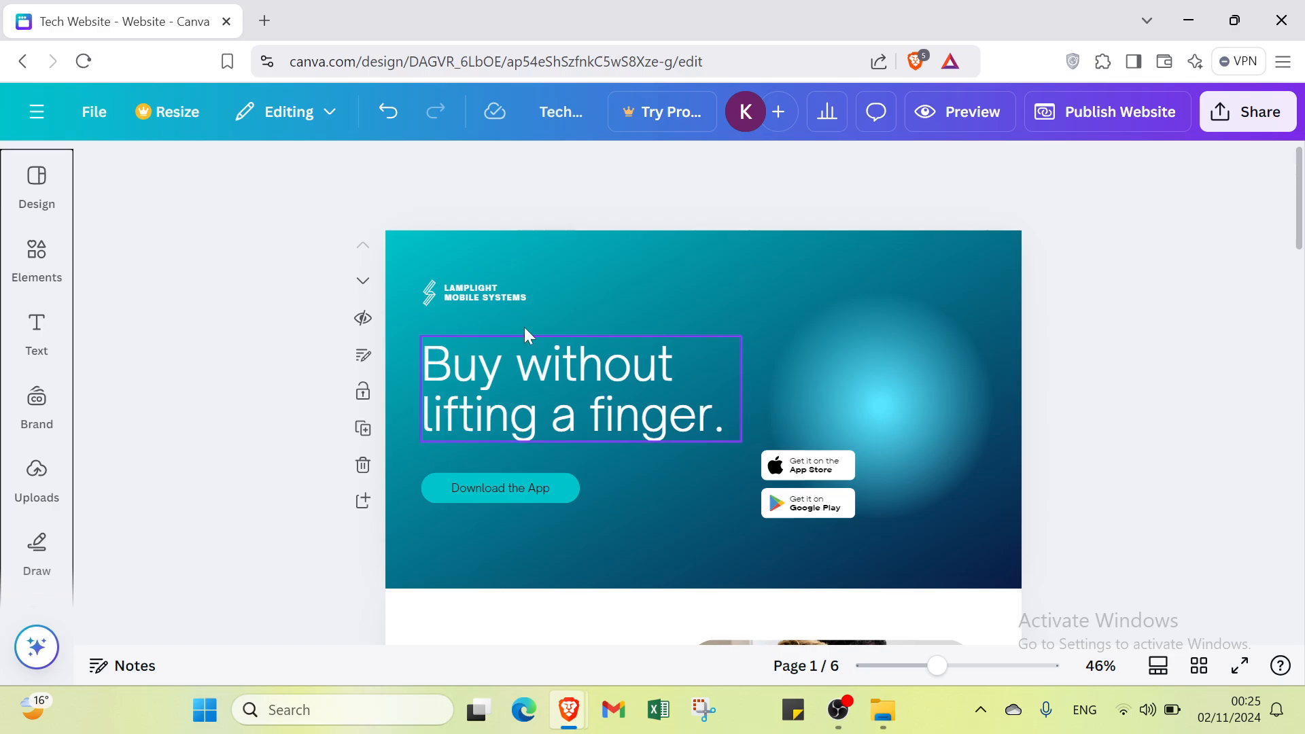
Step: Search the elements for "t shirt" using the recent search, and restrict the results to photos
left_click(37, 255)
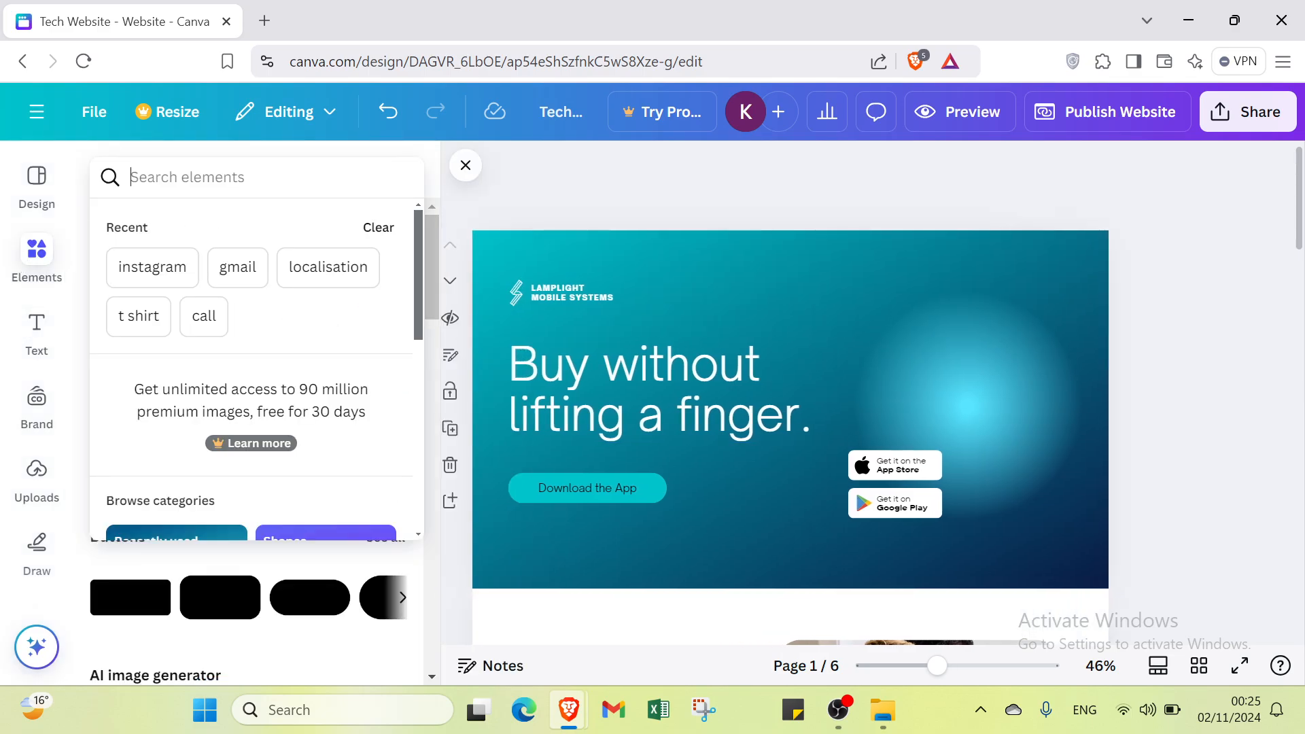
left_click(138, 315)
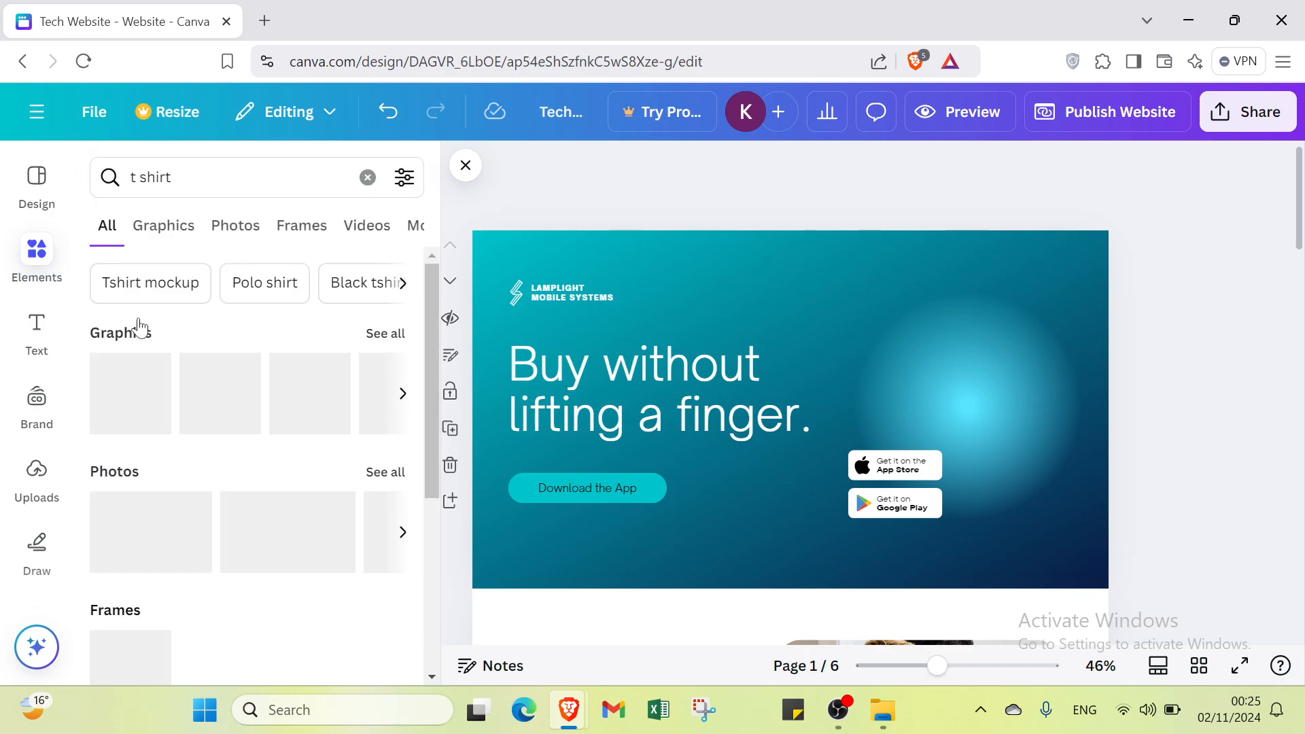
scroll(221, 446, "down", 5)
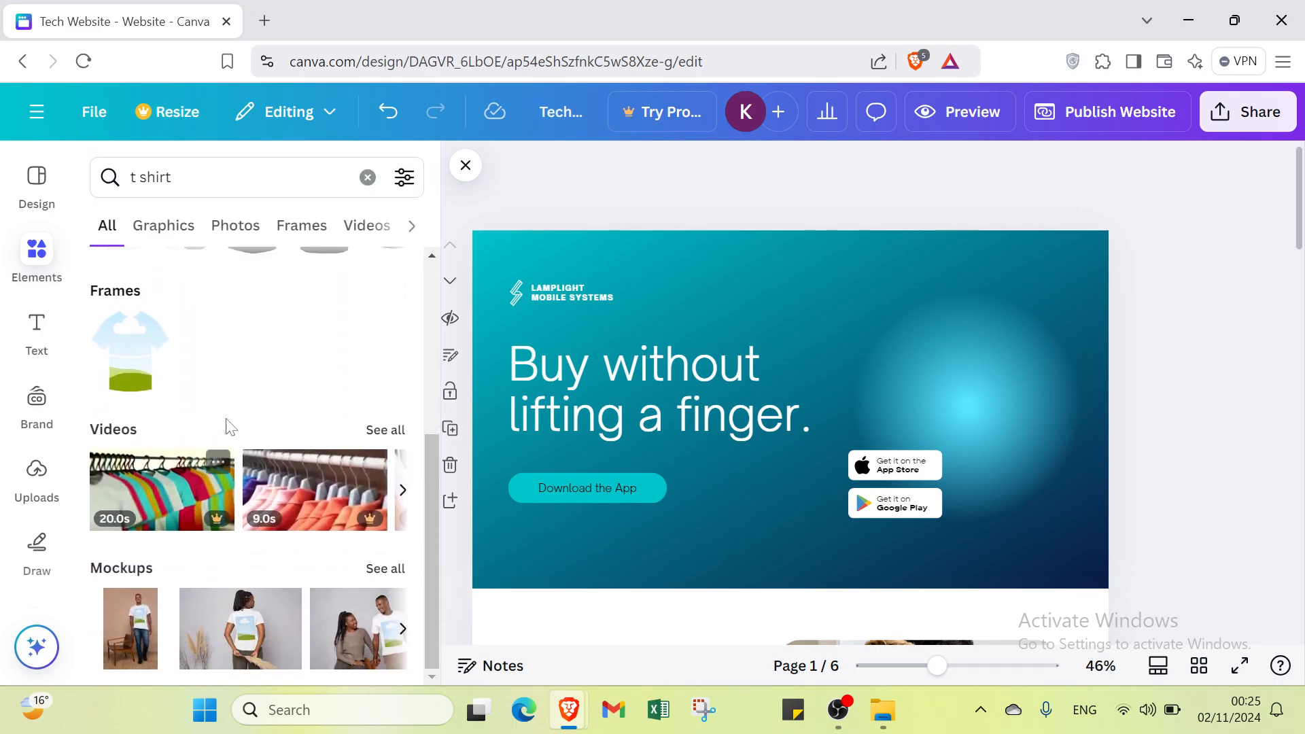
left_click(219, 235)
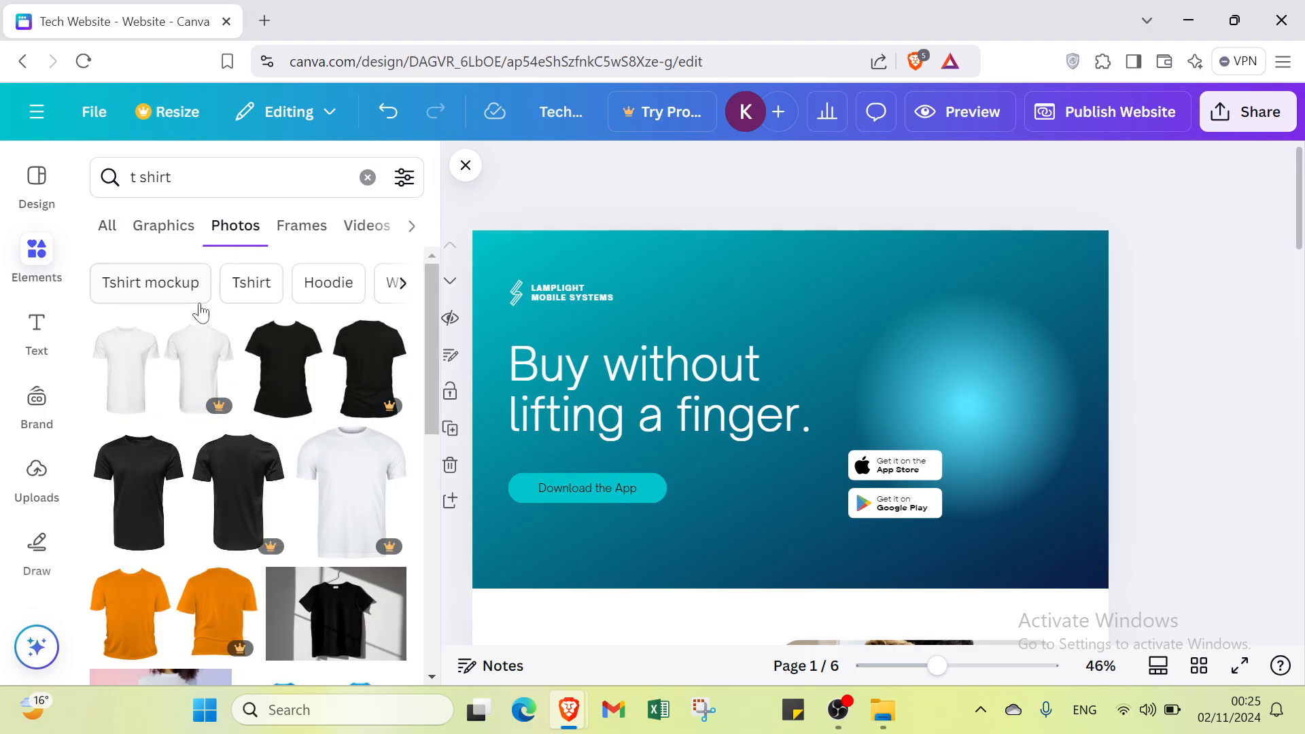
Step: Add the photo of the smiling man pointing at his white T-shirt to the first page
scroll(190, 340, "down", 5)
scroll(181, 373, "down", 6)
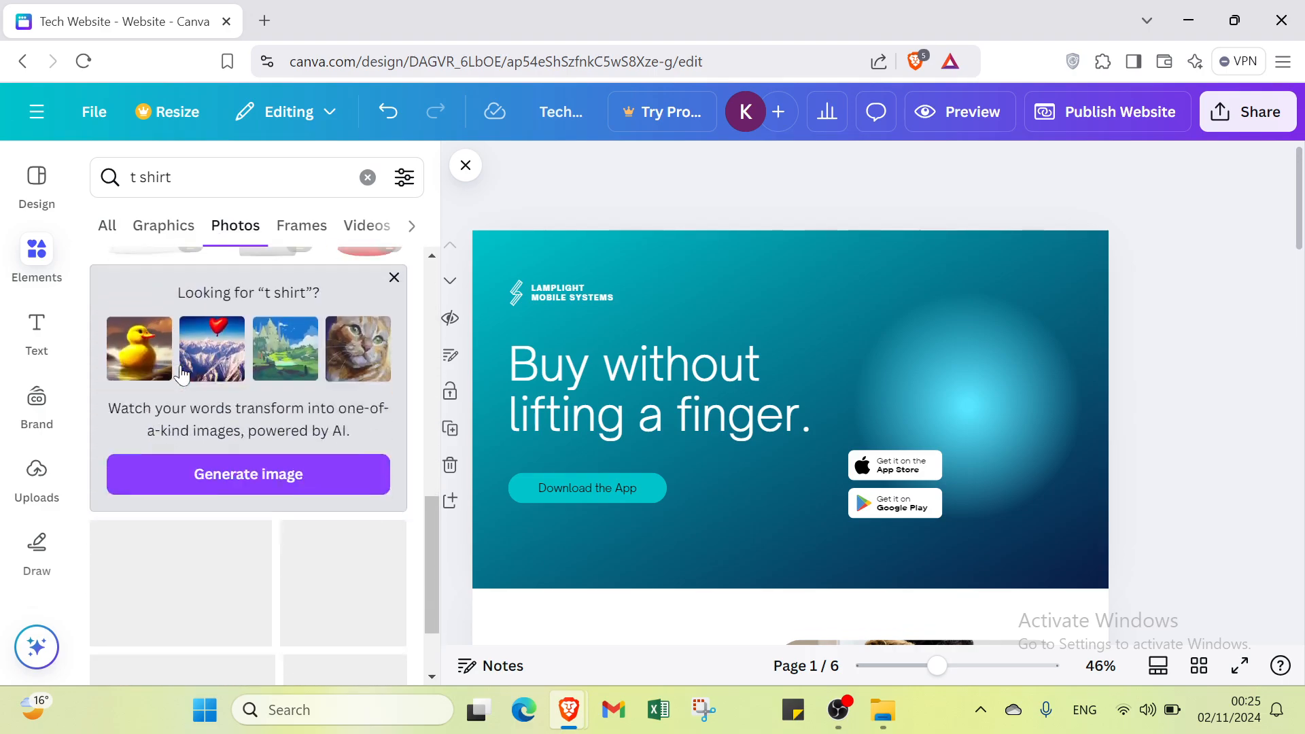
scroll(229, 442, "down", 5)
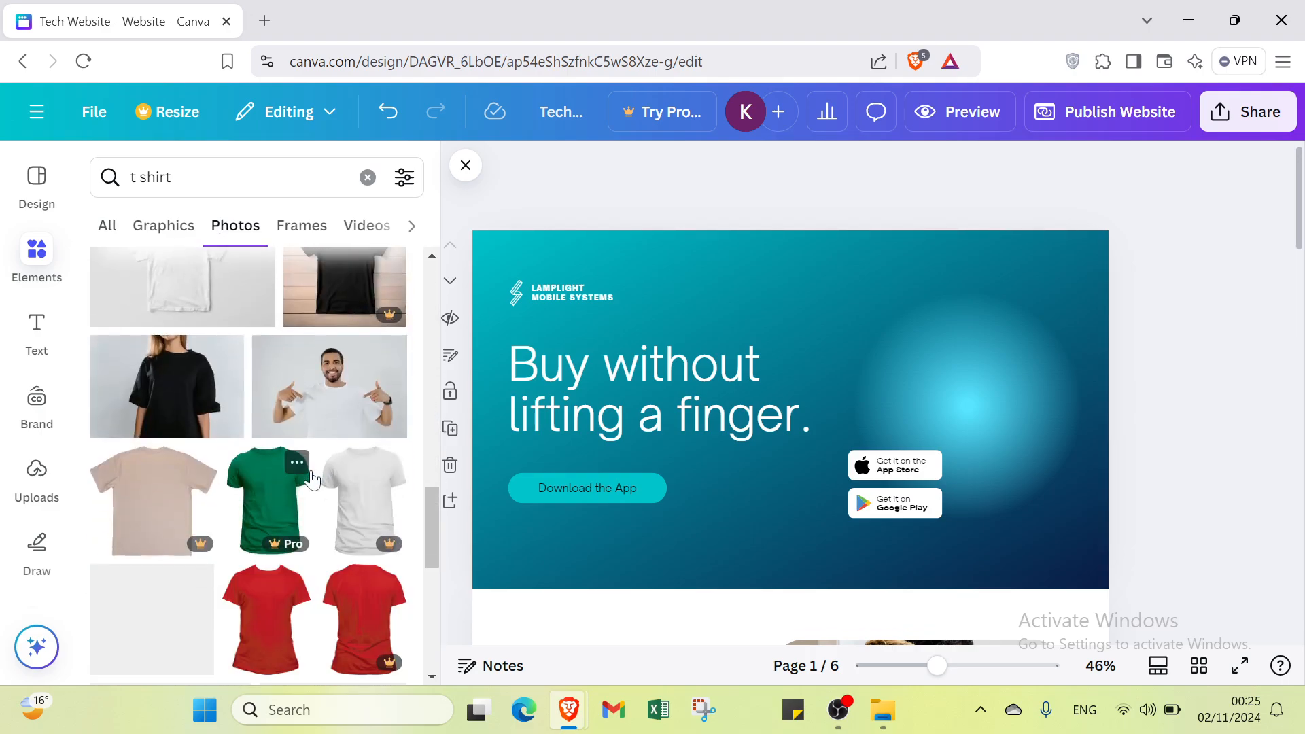
left_click(272, 401)
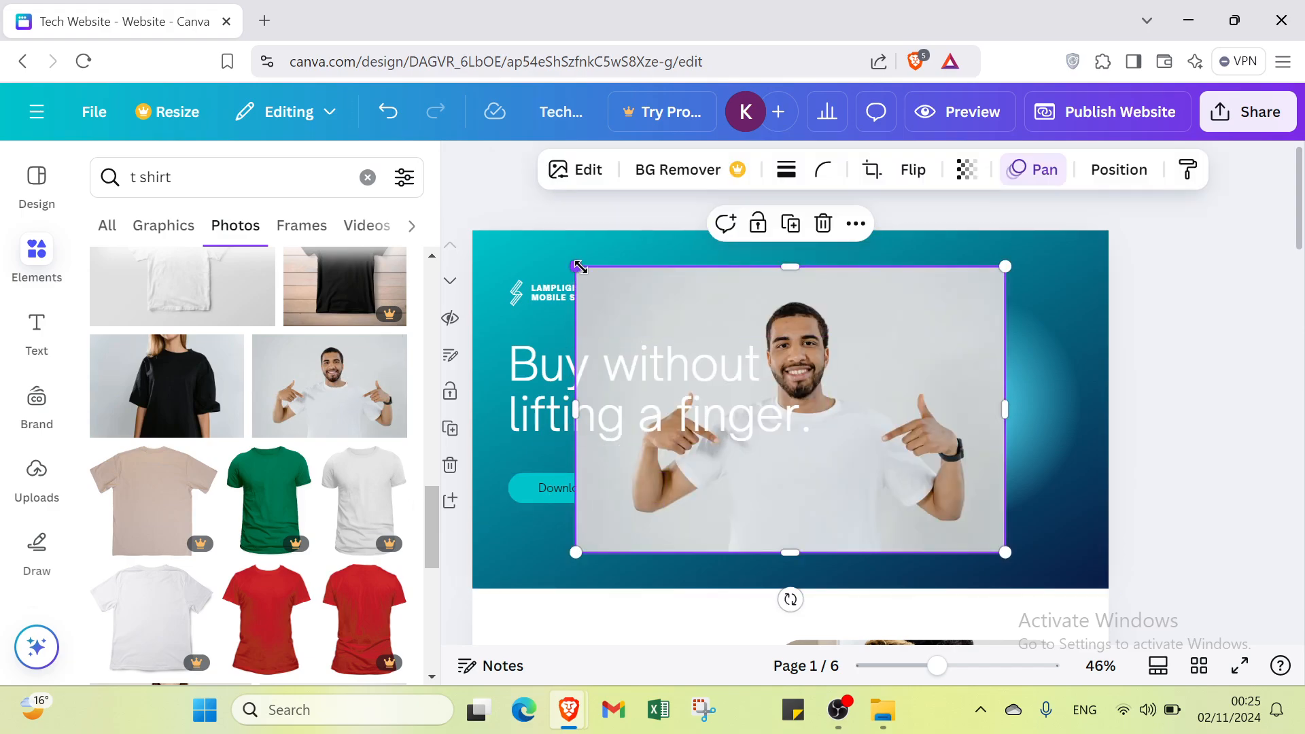
Step: Shrink the T-shirt photo to about half its width and place it above the app store badges in the hero section
left_click_drag(577, 267, 791, 410)
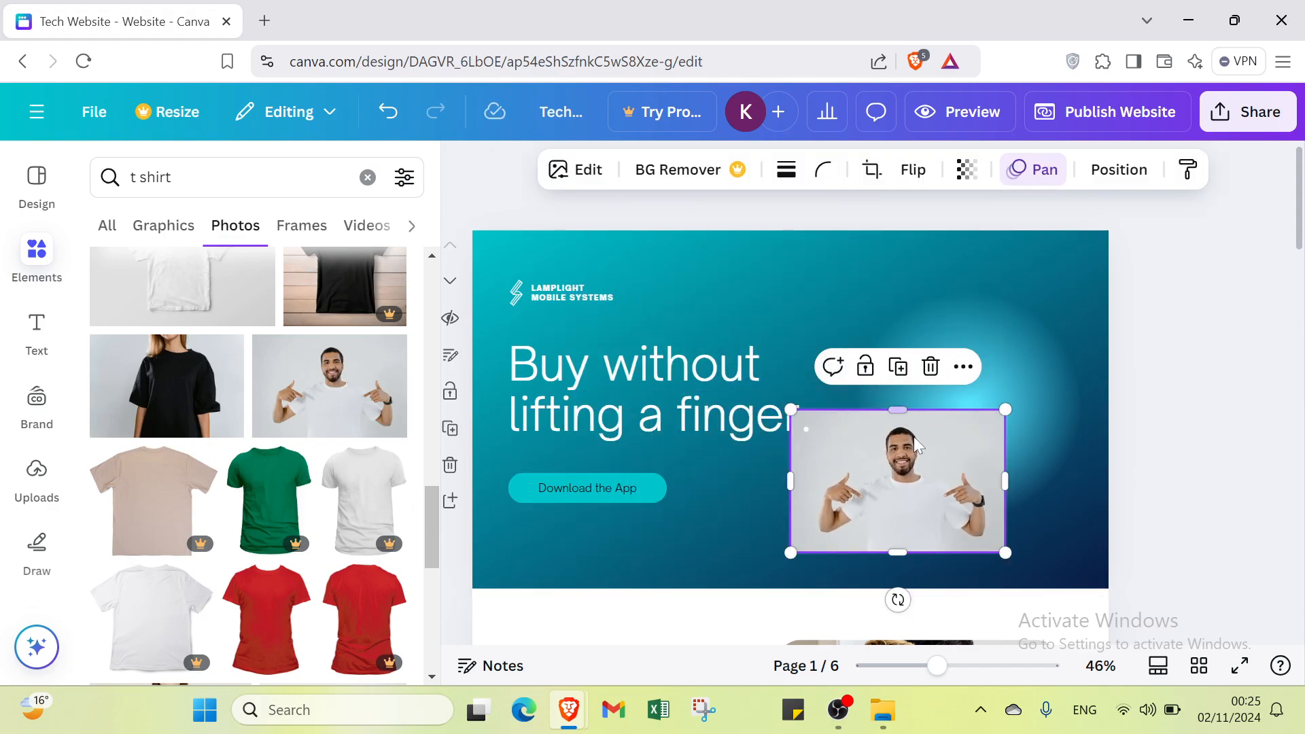
left_click_drag(915, 440, 987, 342)
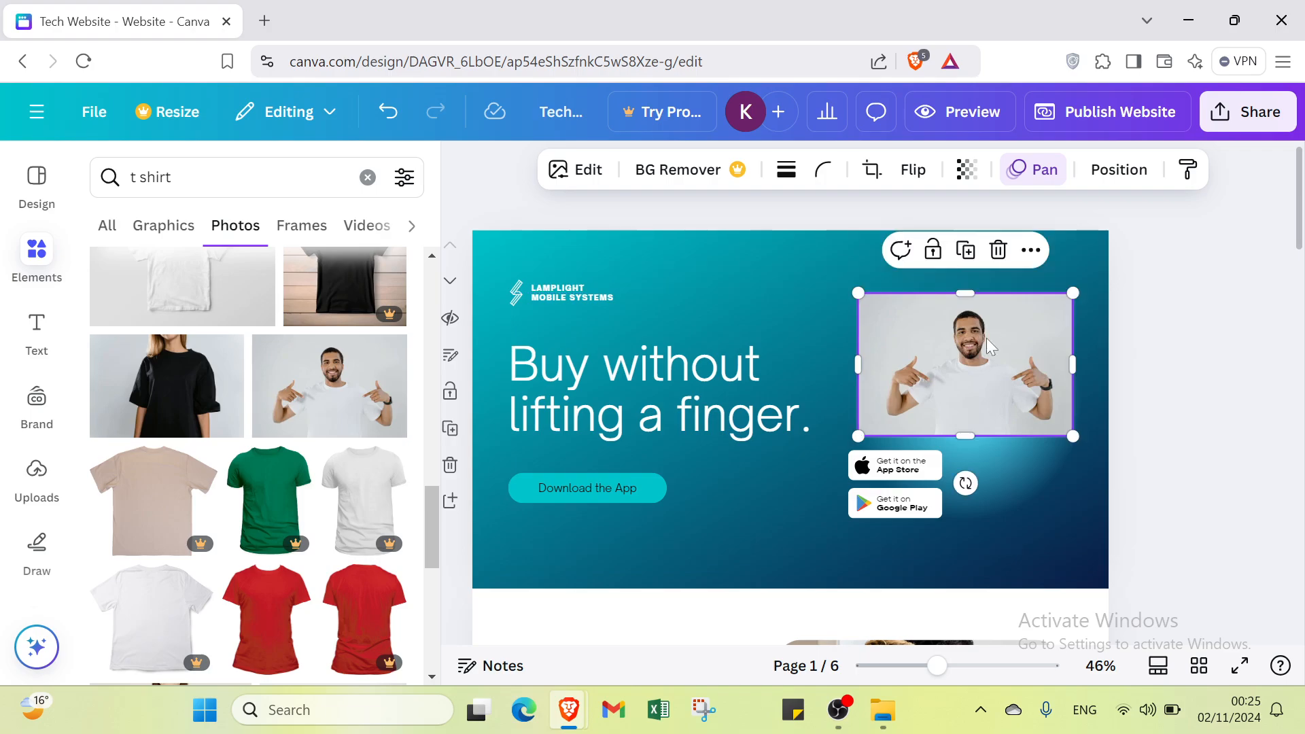
Step: Delete the Google Play and App Store badges, including their text and logos, from below the T-shirt photo
left_click(918, 478)
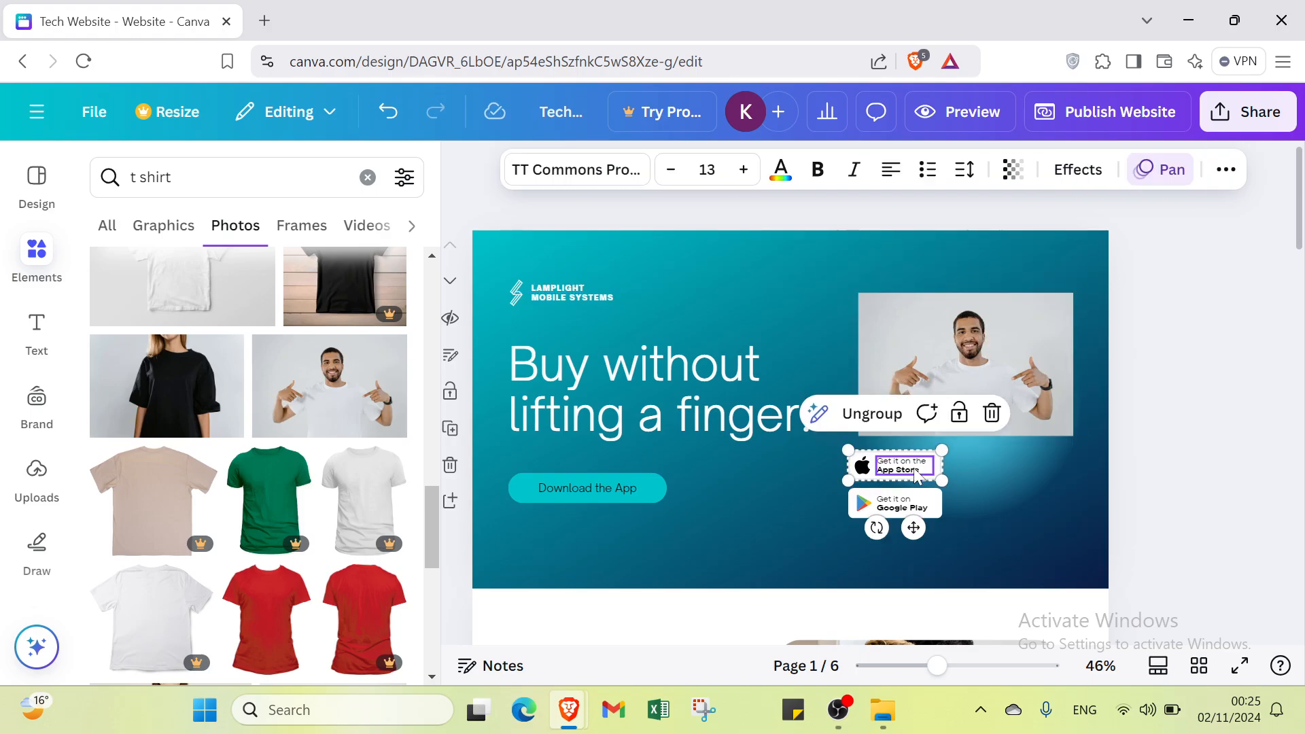
left_click(896, 511)
left_click(896, 513)
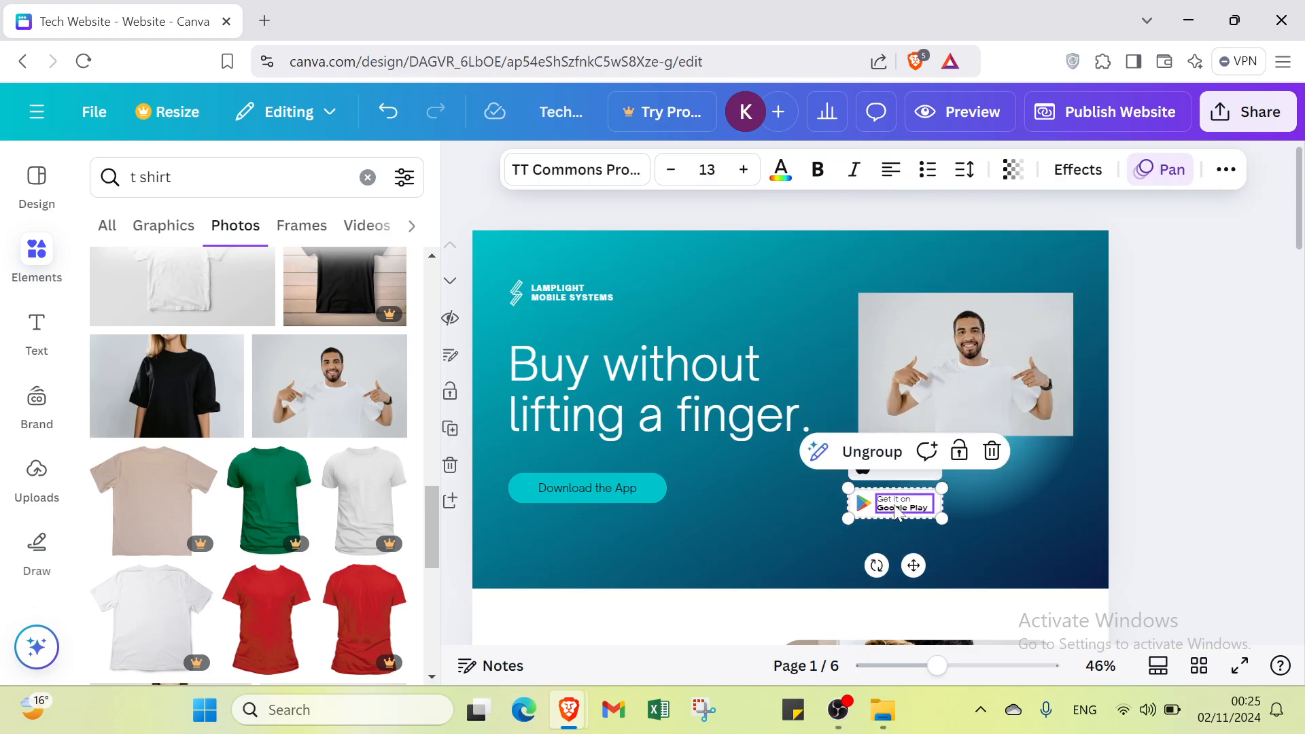
left_click(875, 510)
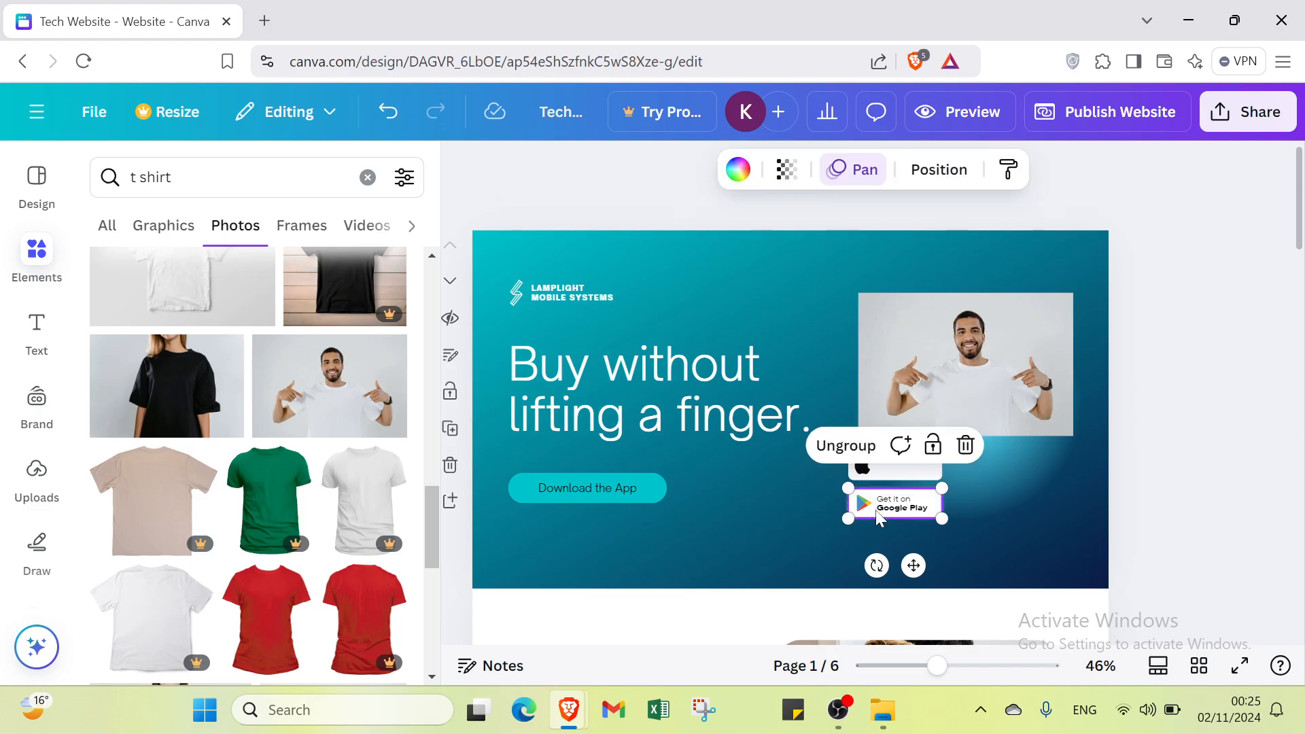
left_click(966, 447)
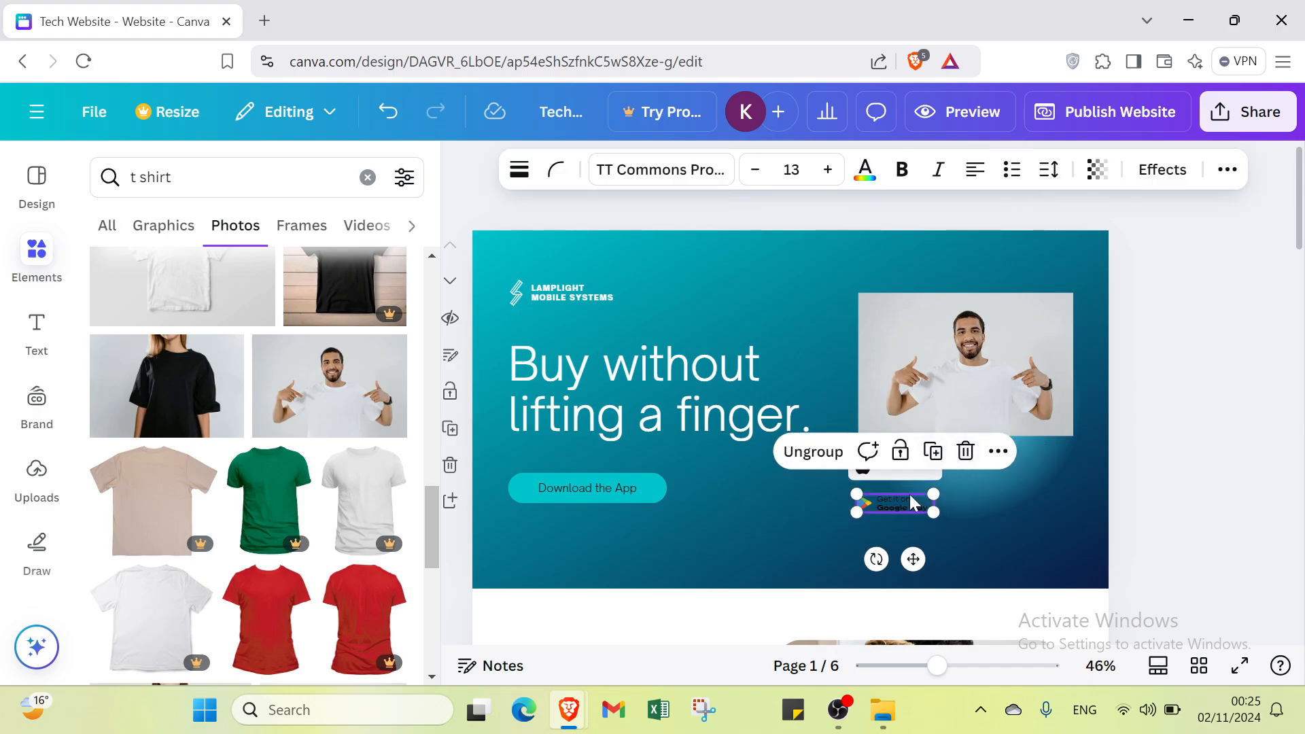
left_click(966, 451)
left_click(938, 453)
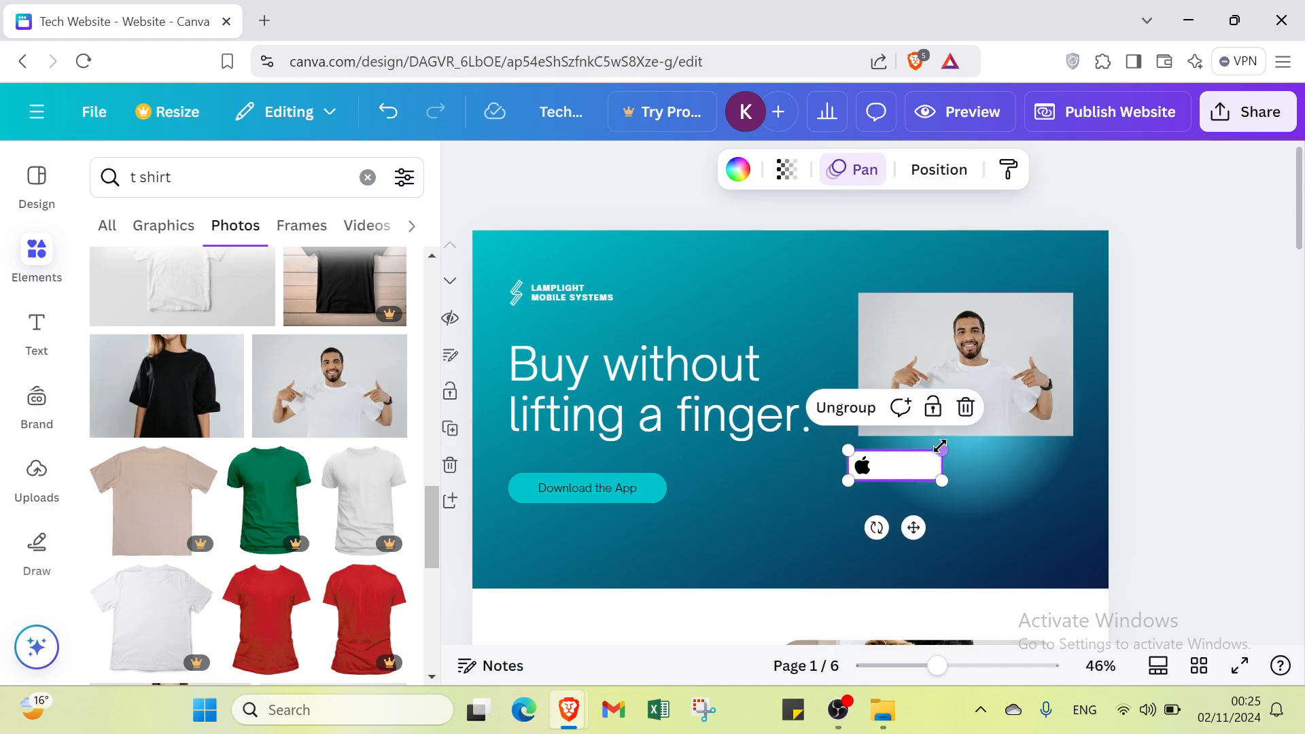
left_click(966, 407)
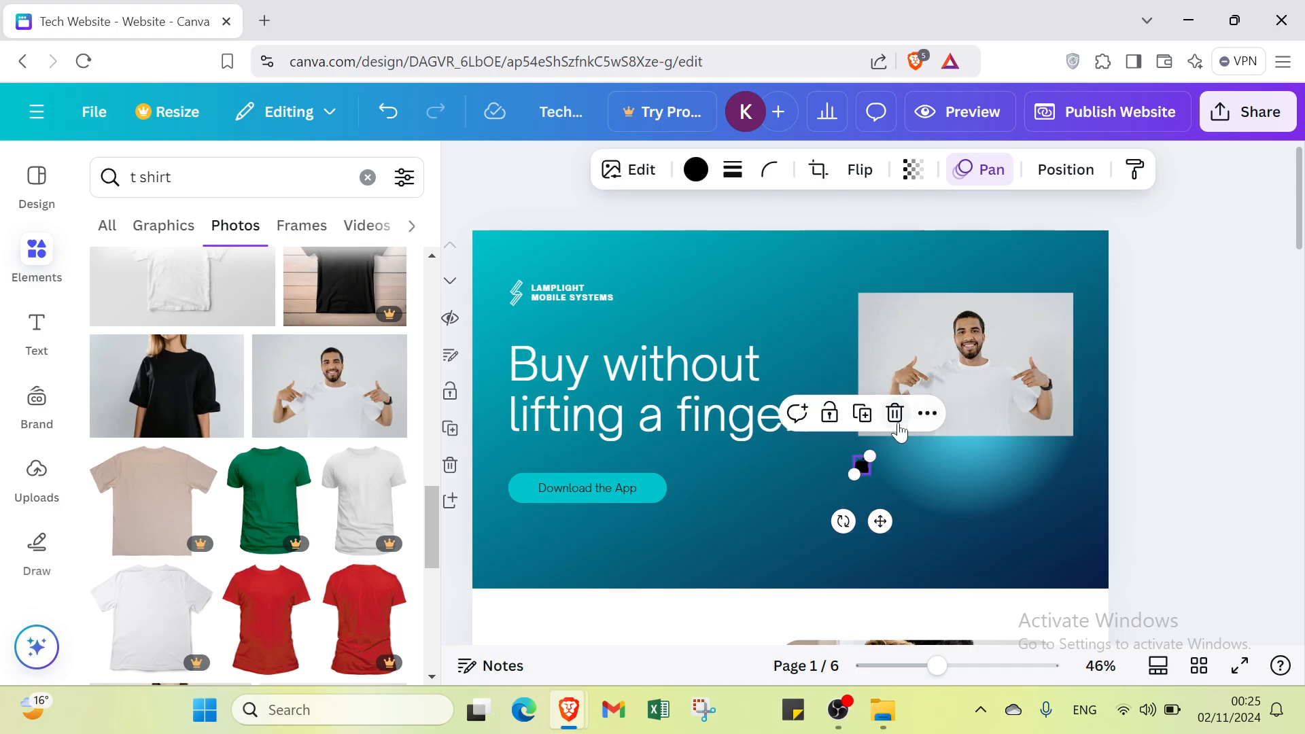
left_click(895, 416)
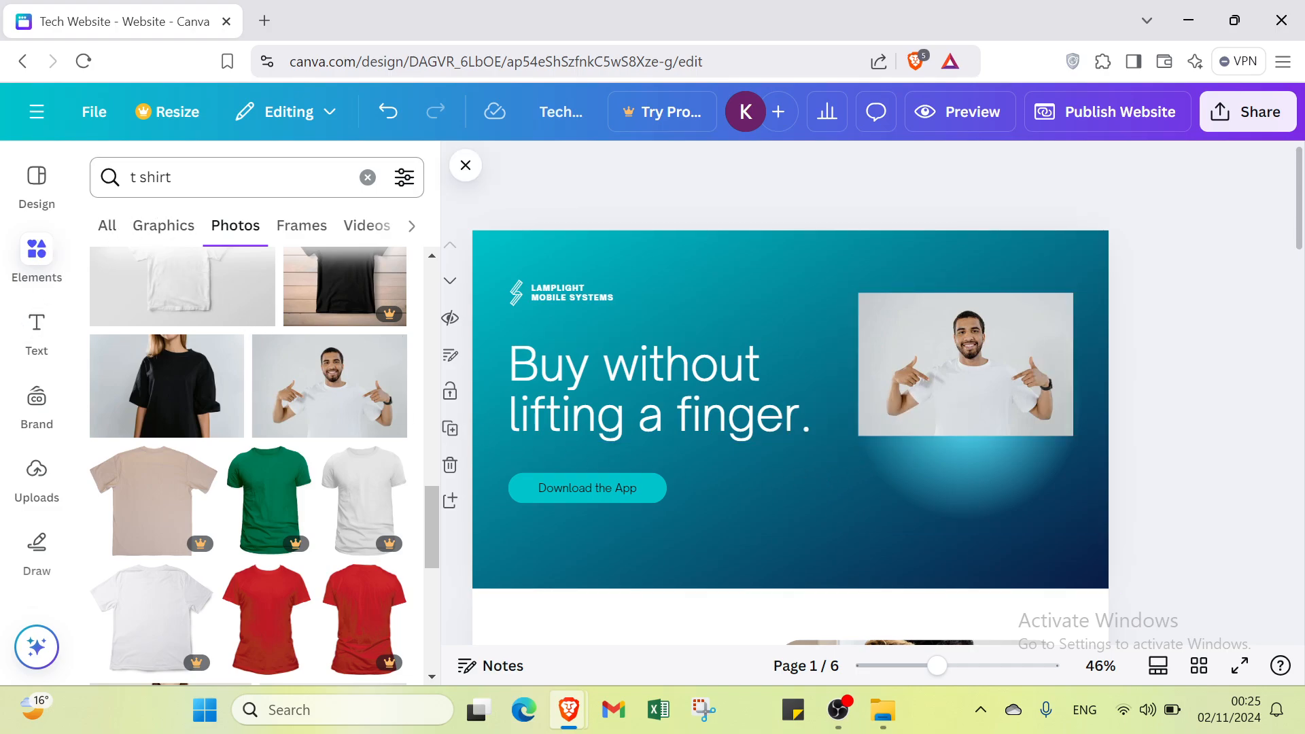
Step: Search the elements for "instagram" using the recent search, and restrict the results to graphics
left_click_drag(137, 177, 166, 177)
key("BackSpace")
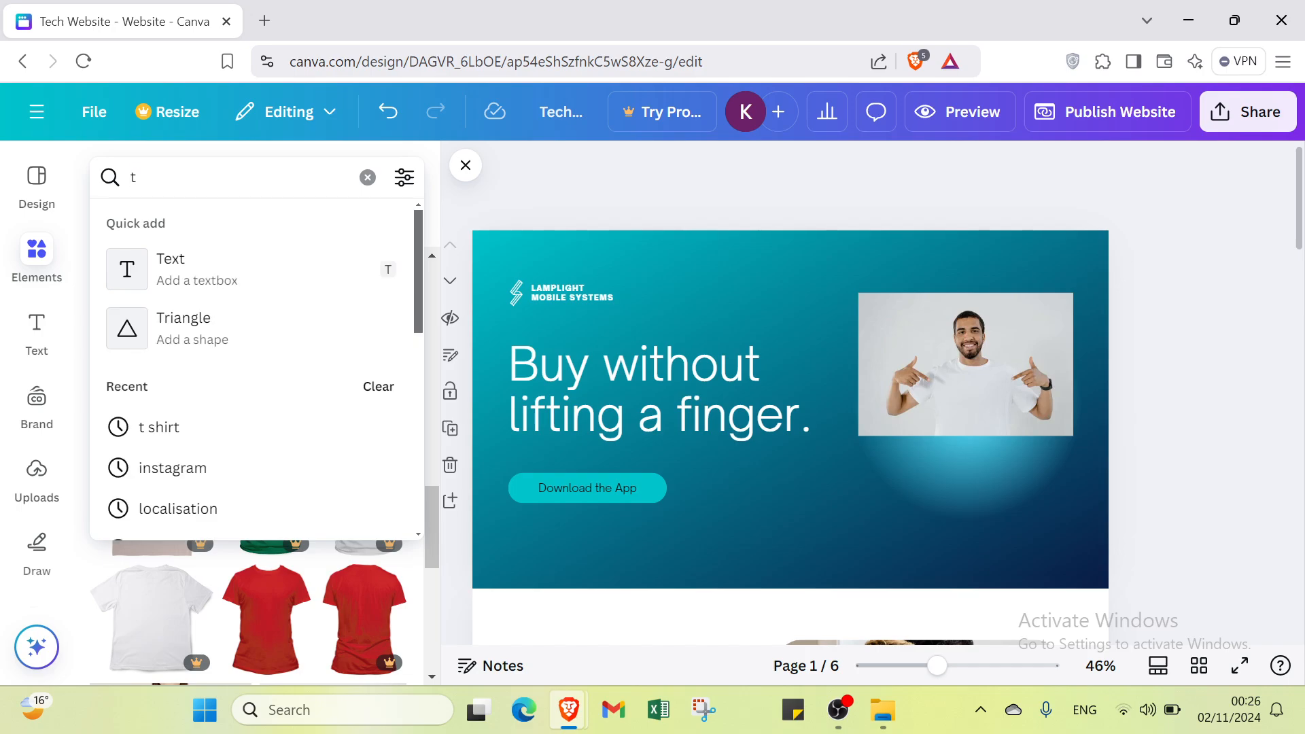
type("ins")
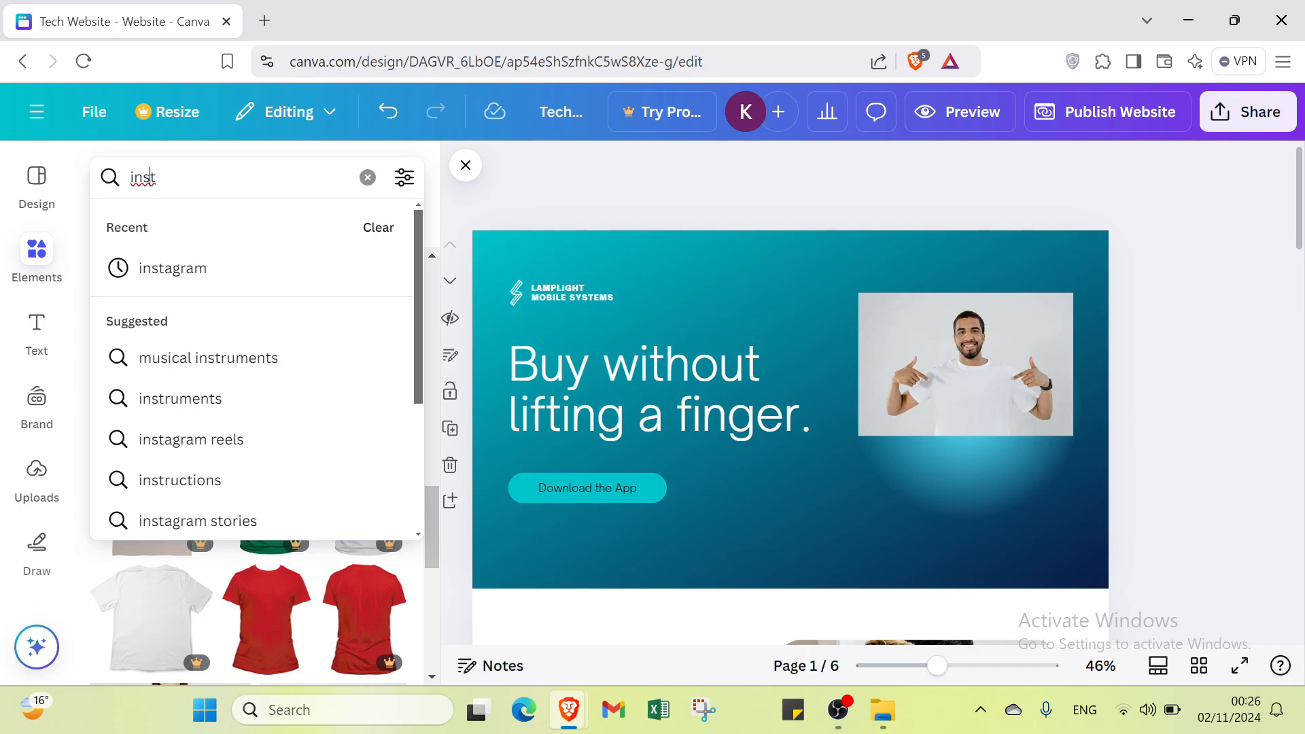
left_click(148, 272)
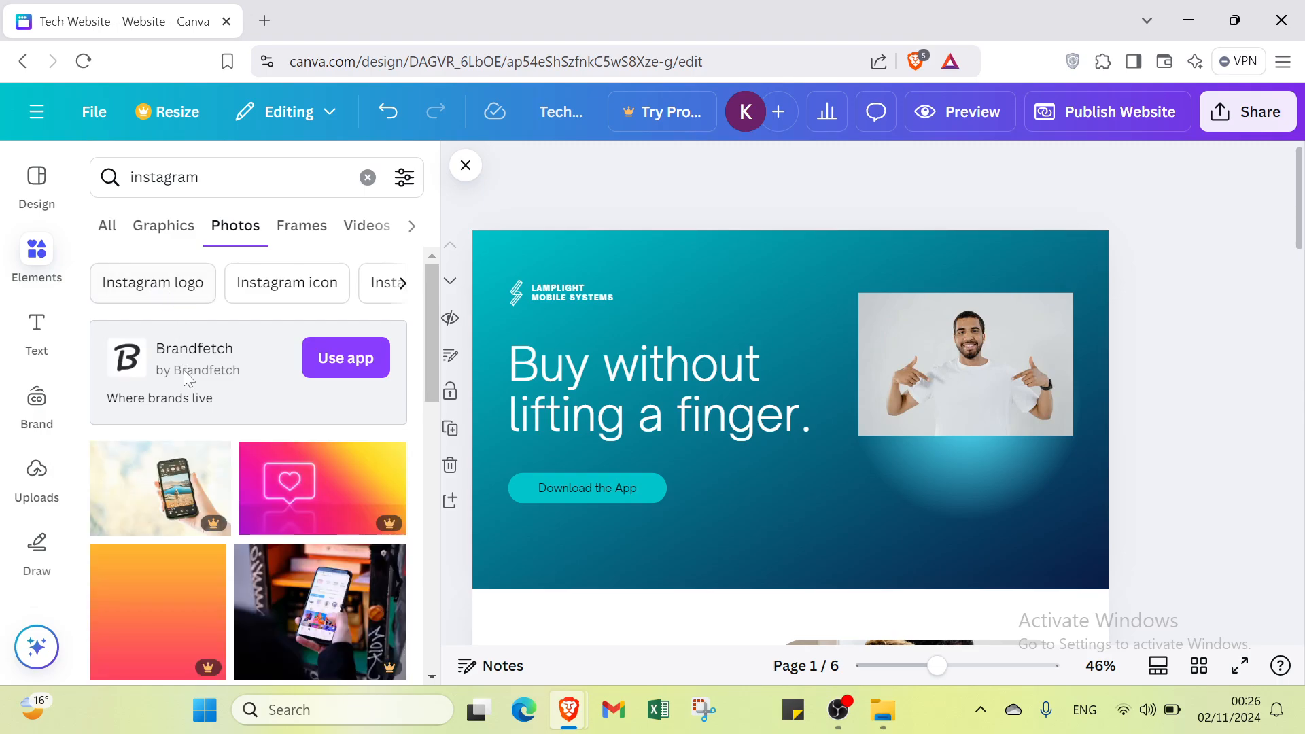
scroll(197, 402, "down", 2)
left_click(163, 227)
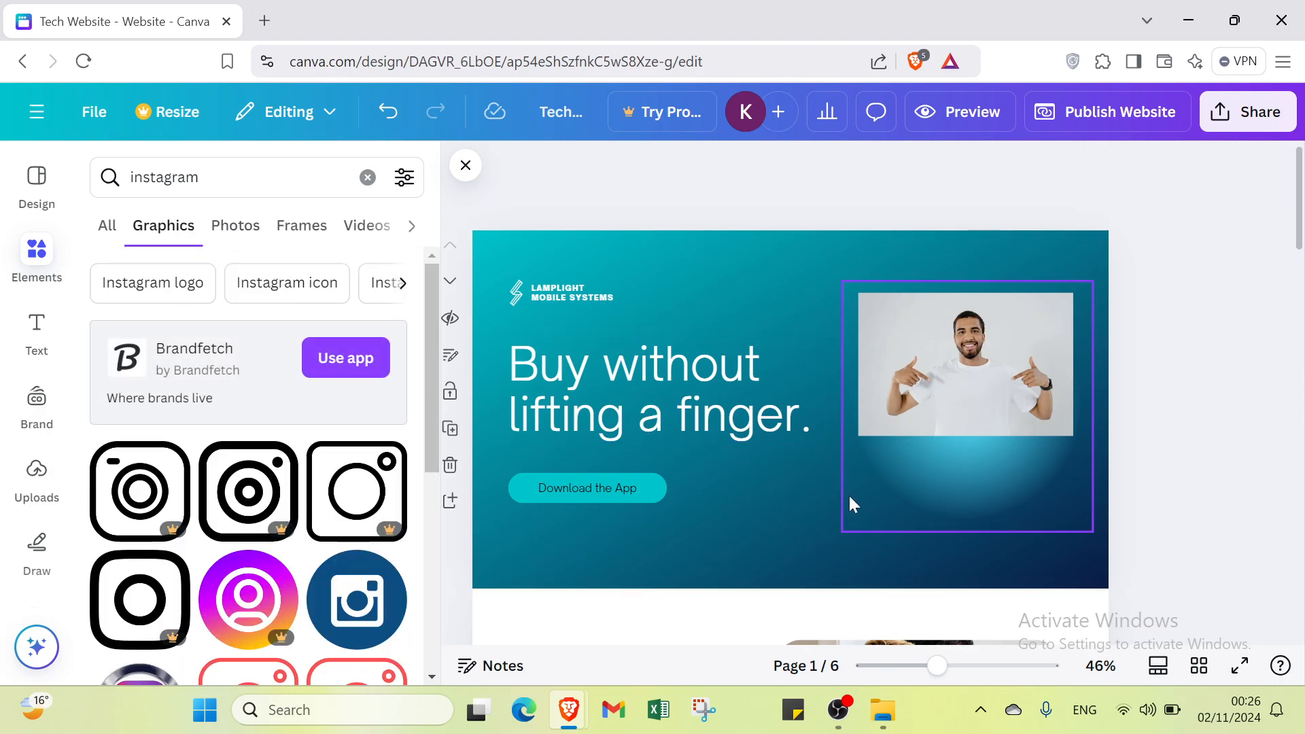
Step: Add the Instagram logo with the round metallic rim, shrink it to icon size, and align it under the photo's lower-left corner
scroll(866, 487, "down", 1)
scroll(217, 585, "down", 4)
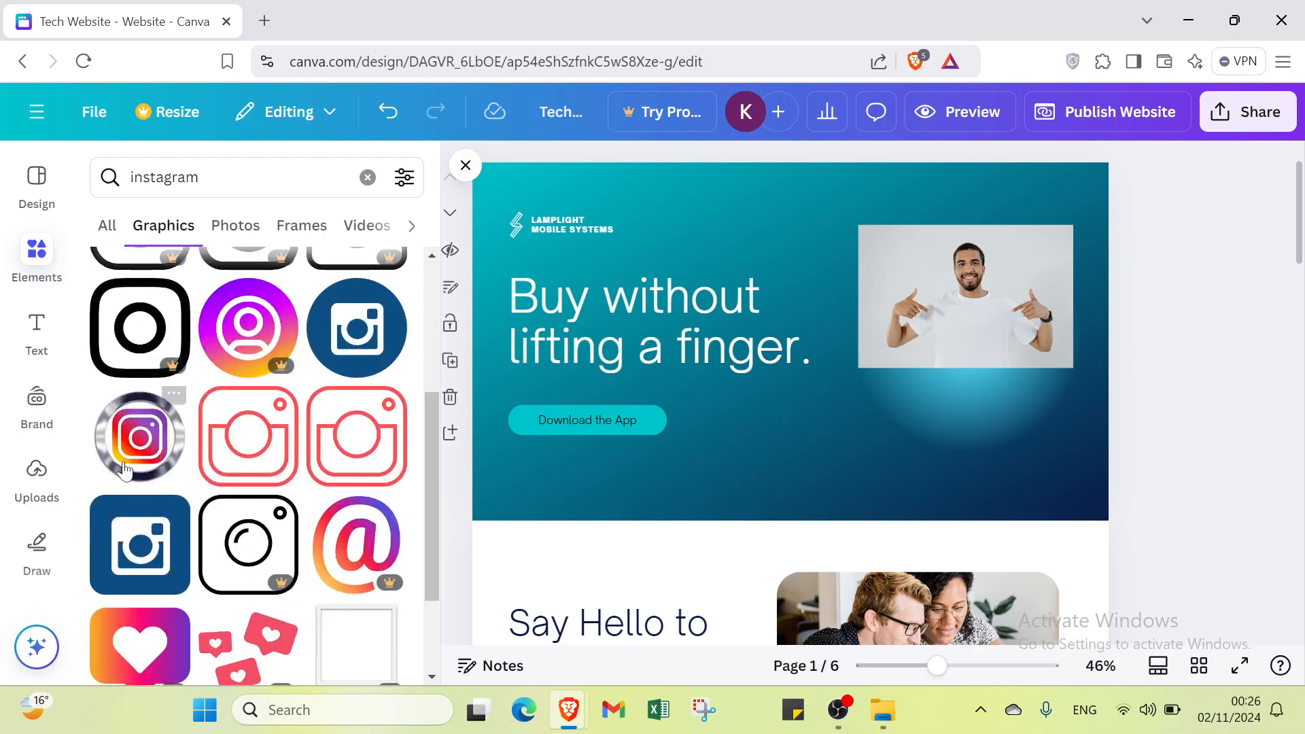
left_click(140, 435)
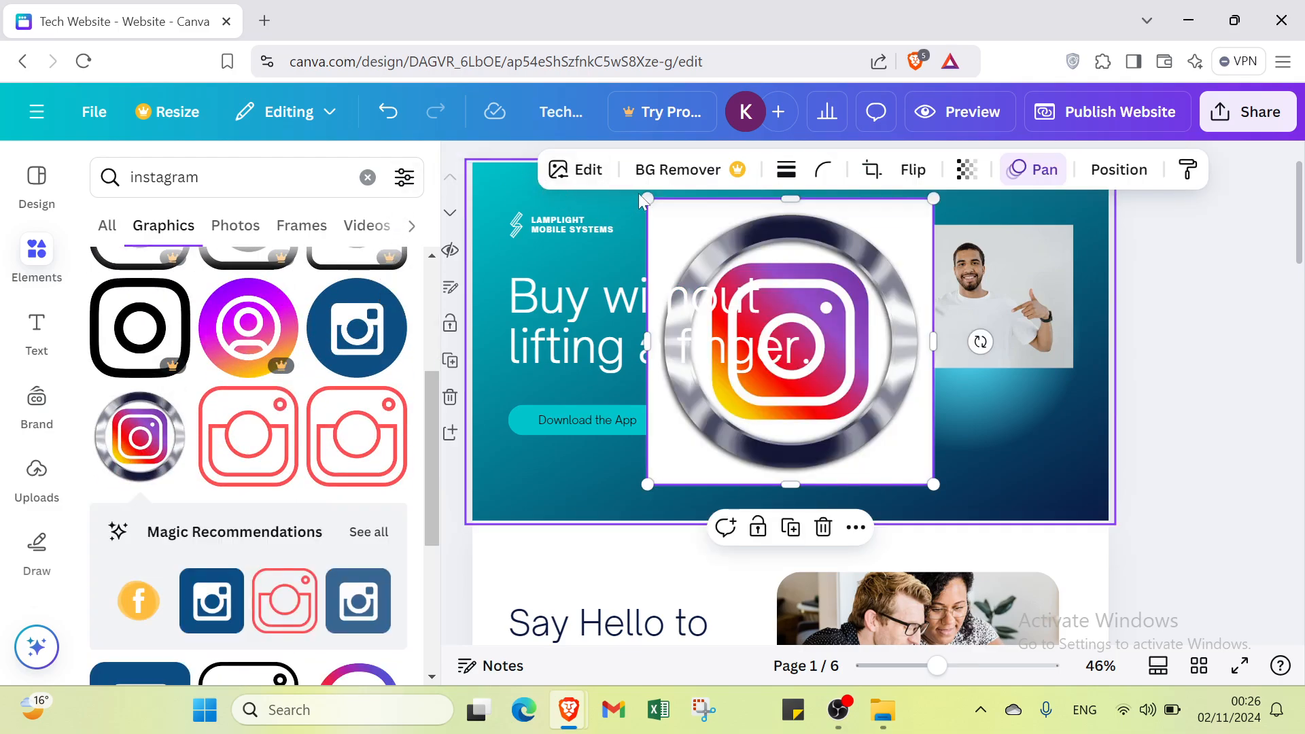
left_click_drag(647, 199, 877, 408)
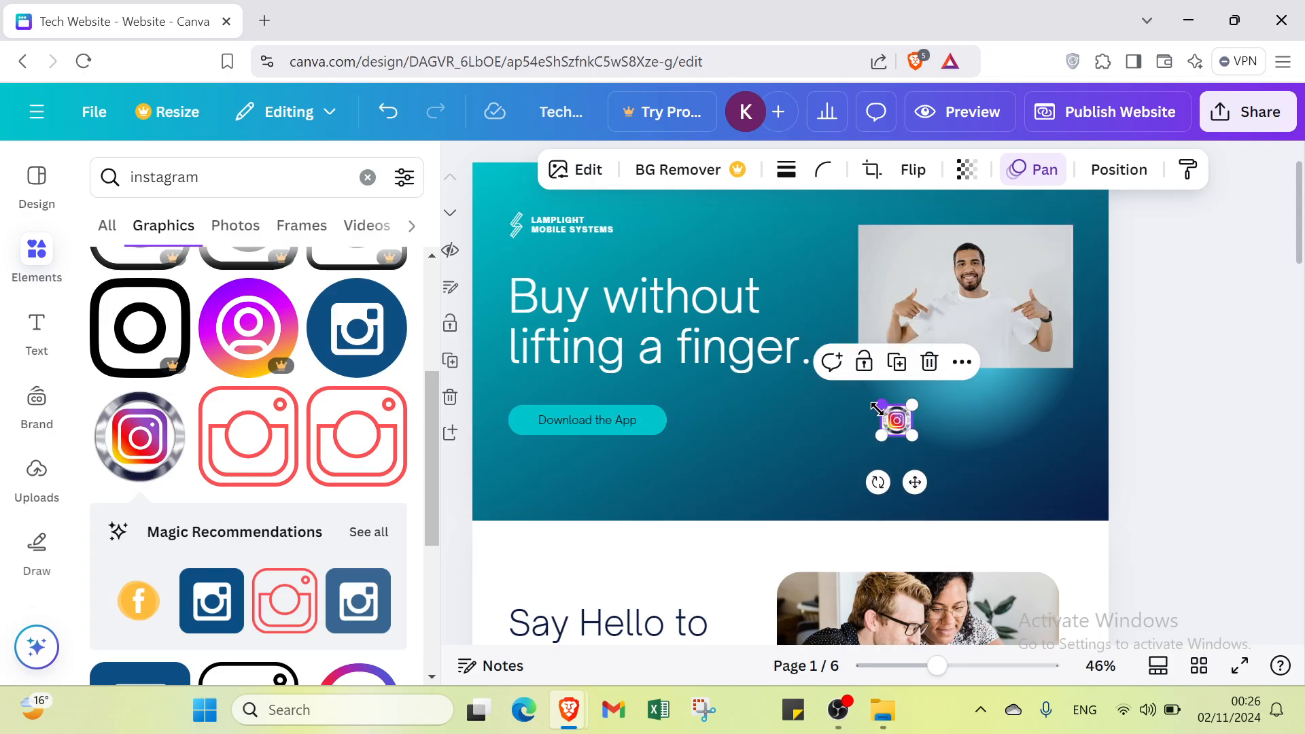
left_click(865, 443)
left_click(883, 413)
left_click_drag(884, 410, 889, 410)
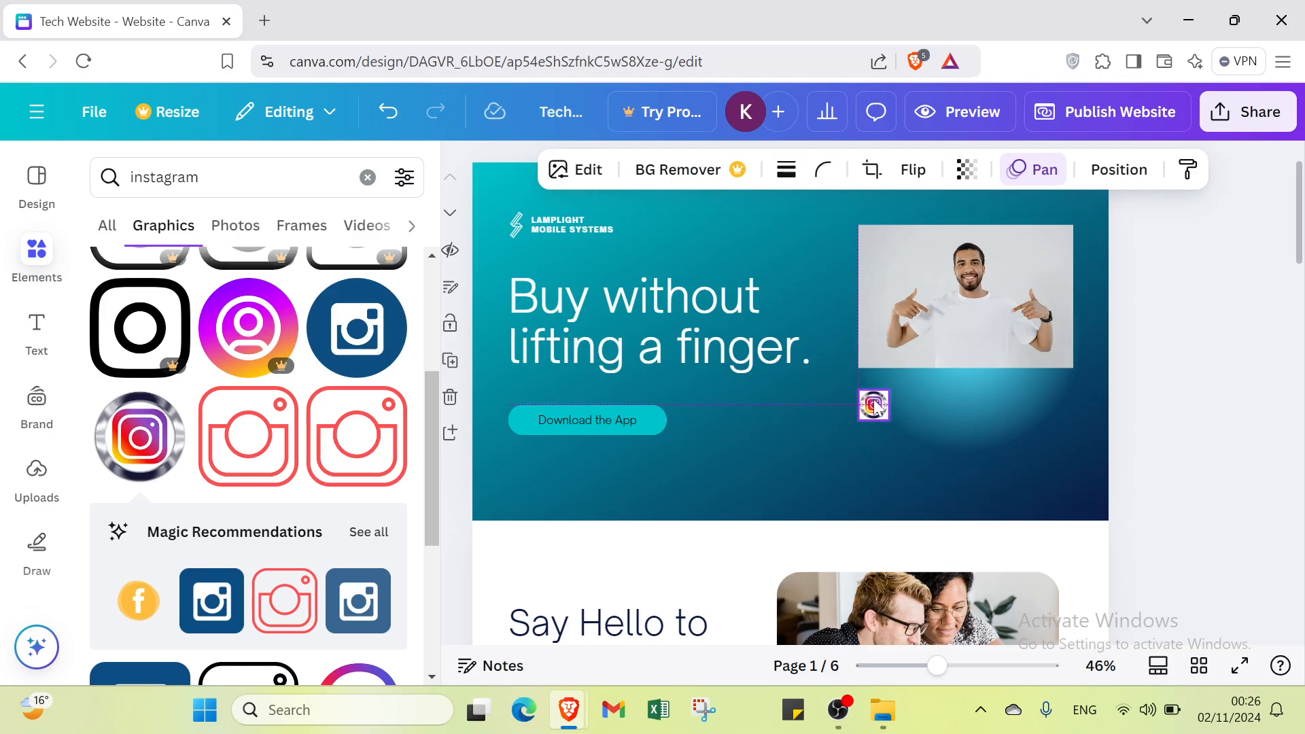
left_click_drag(875, 407, 875, 406)
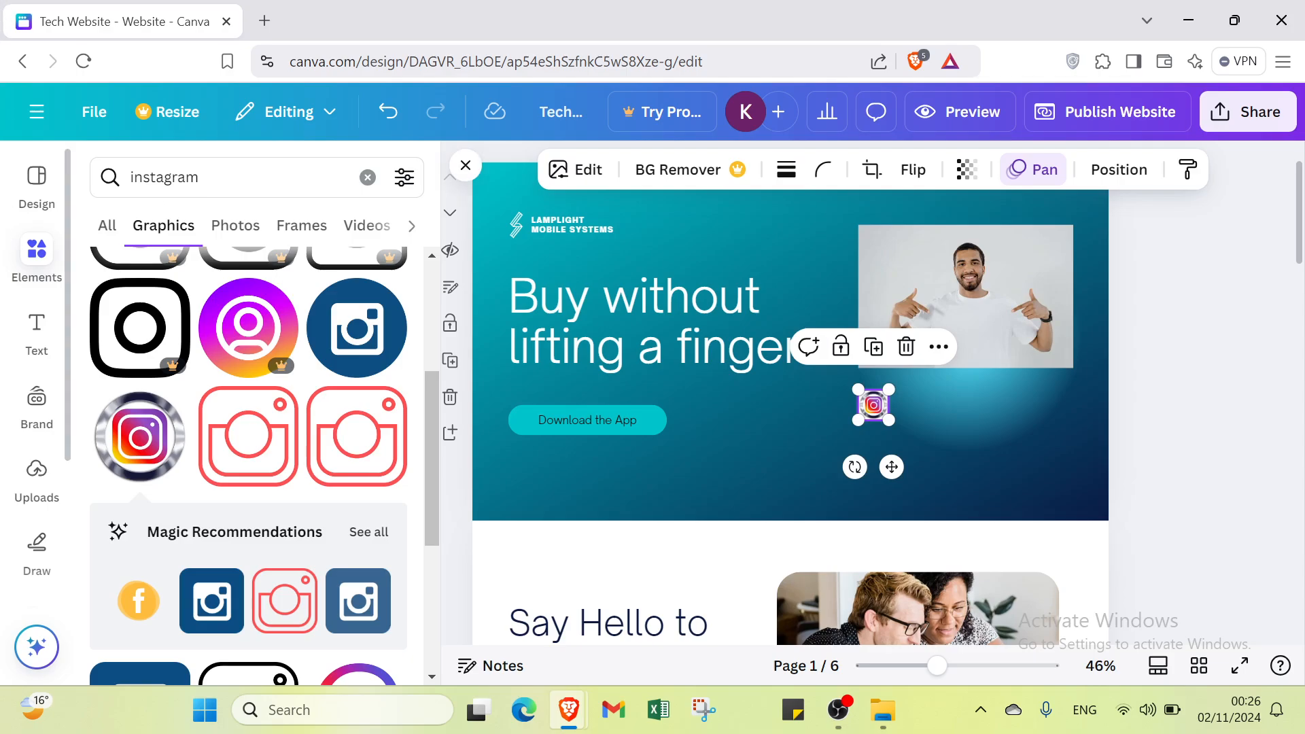
Step: Replace the elements search with the recent search "localisation"
left_click(238, 178)
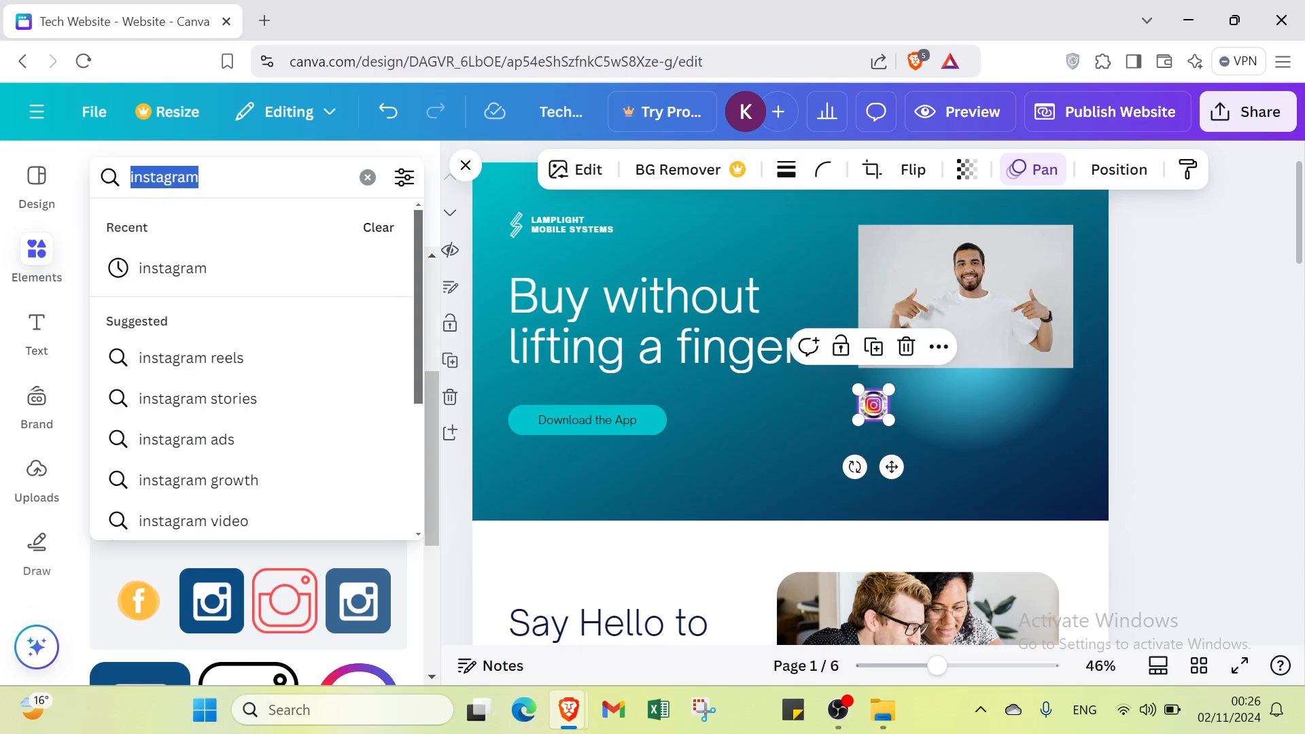
key("BackSpace")
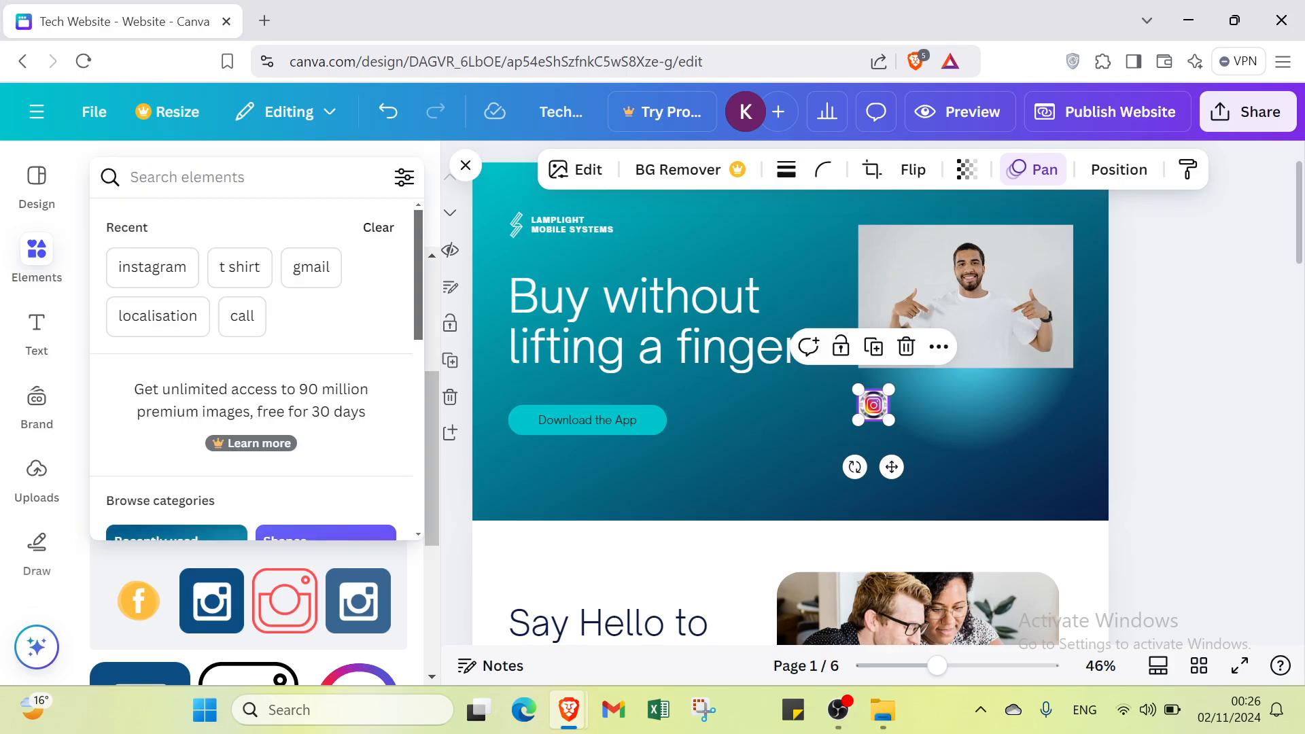
type("loca")
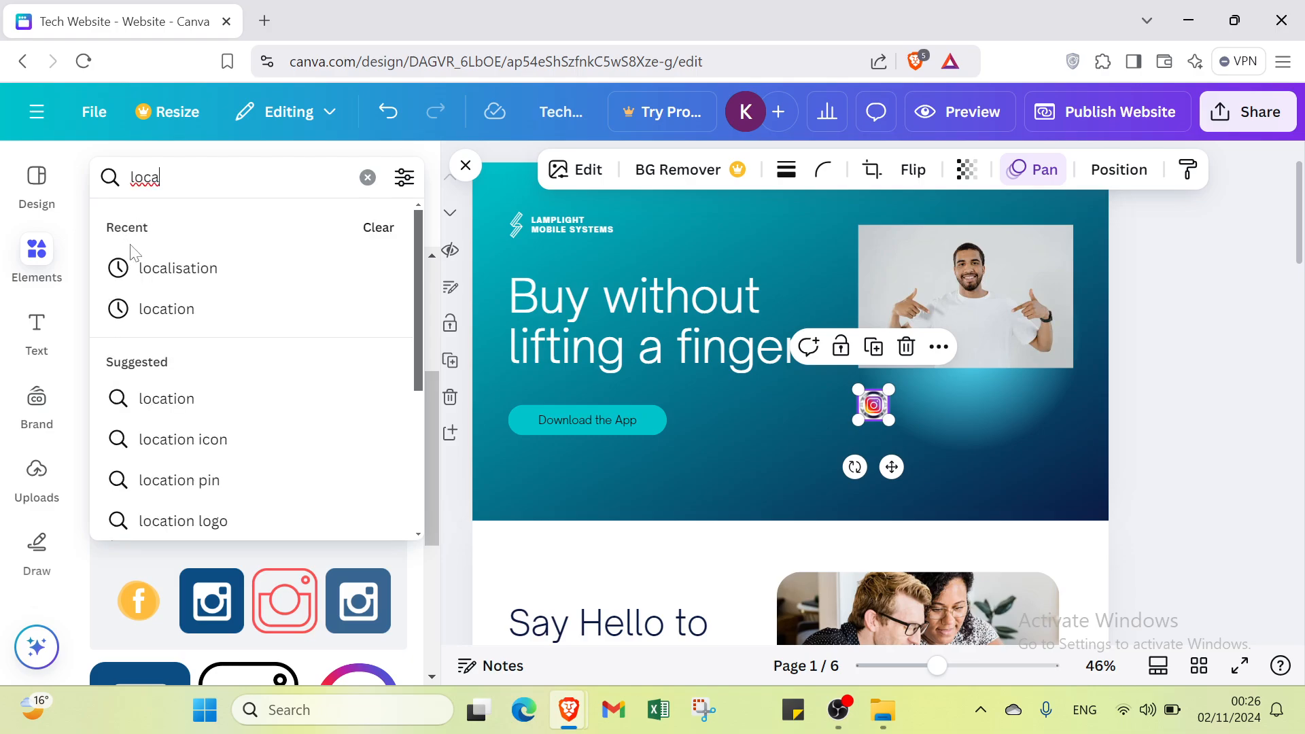
left_click(136, 266)
Step: Add the free solid black location pin, shrink it to icon size, and center it below the Instagram icon
scroll(199, 378, "down", 1)
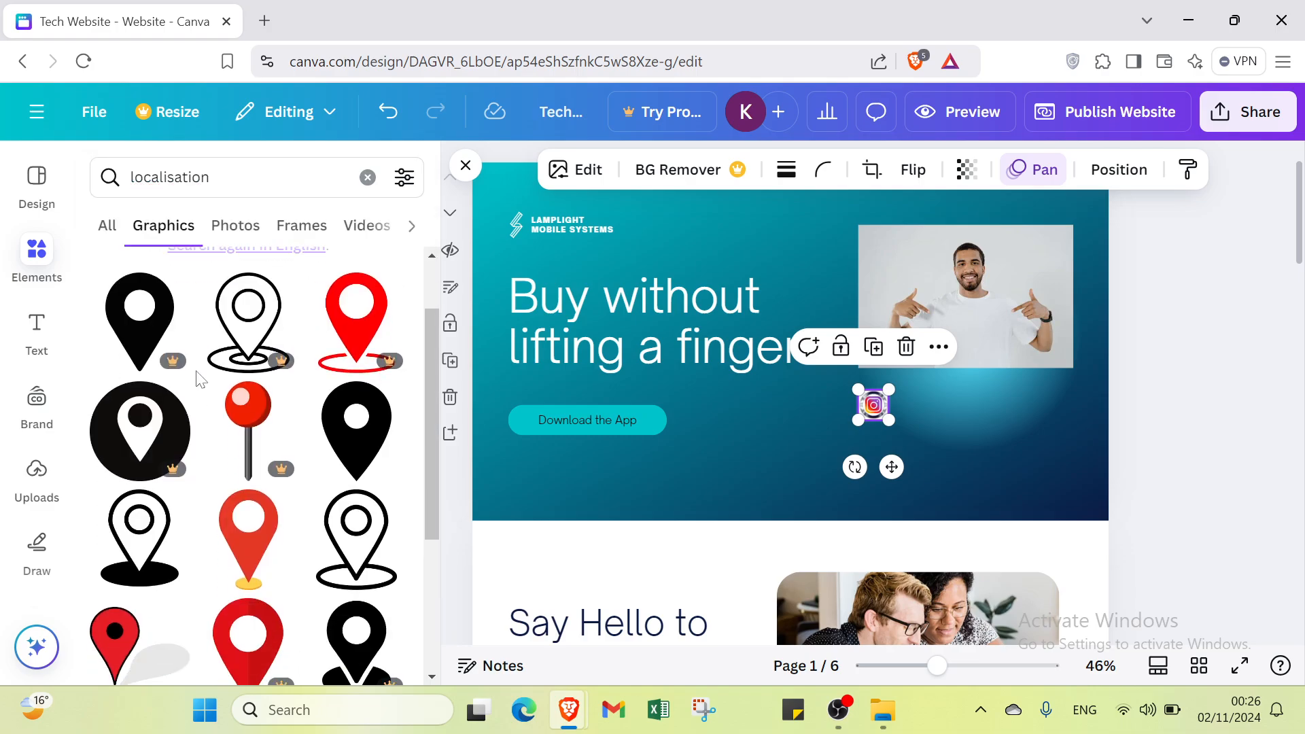
scroll(315, 340, "down", 2)
scroll(347, 373, "up", 1)
left_click(351, 376)
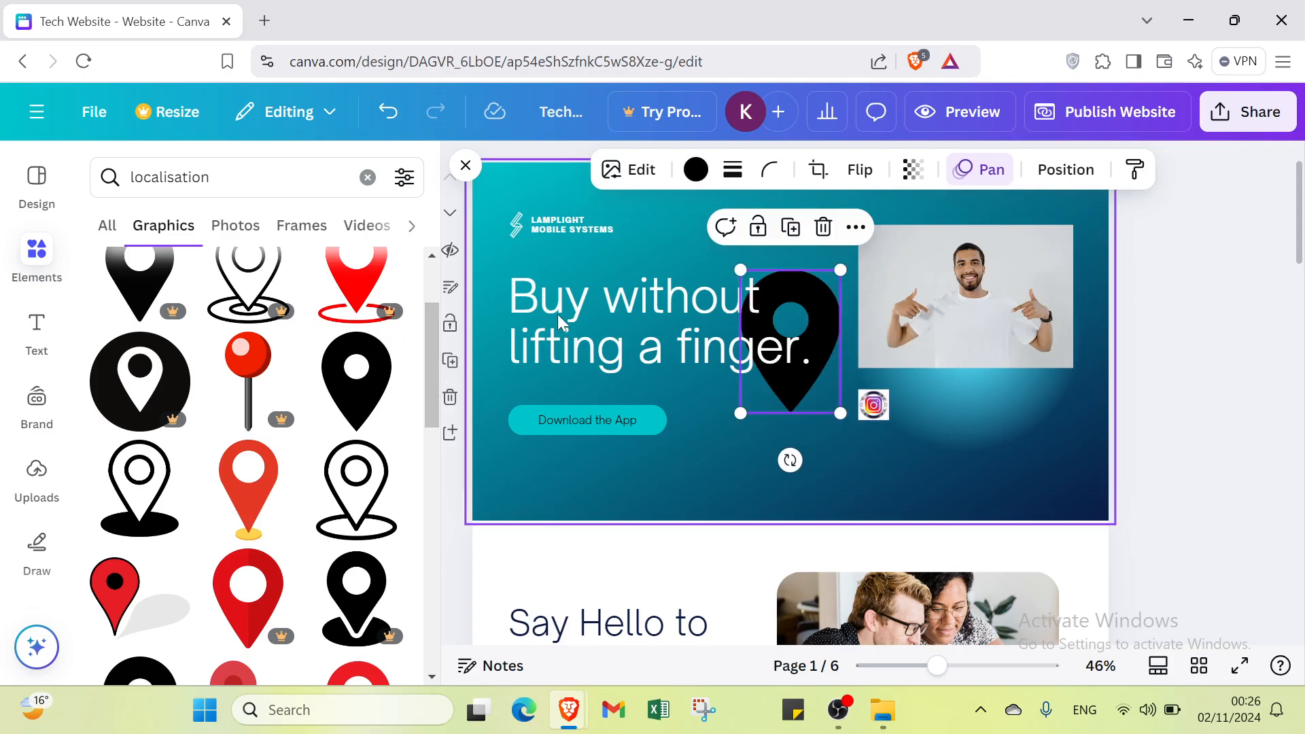
left_click_drag(744, 266, 878, 460)
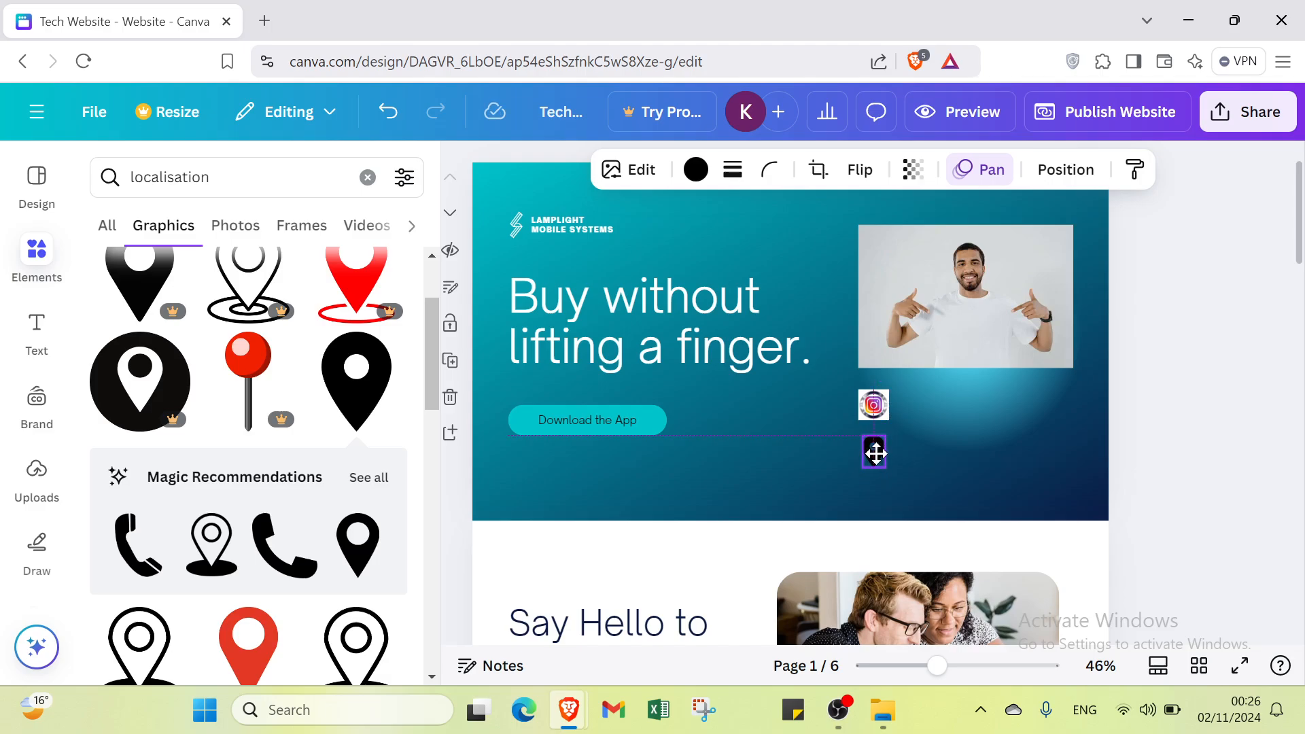
left_click_drag(875, 454, 875, 452)
left_click(773, 457)
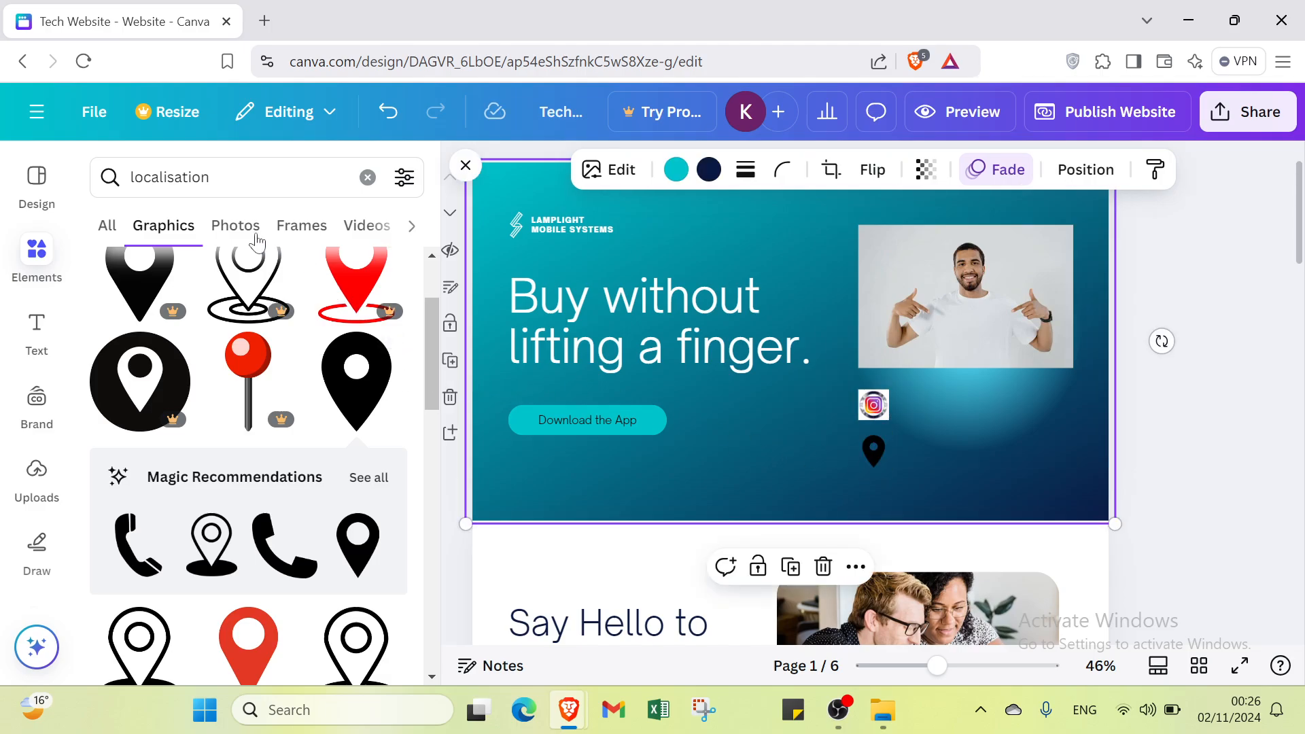
Step: Search the graphics for "call"
left_click(99, 178)
key("BackSpace")
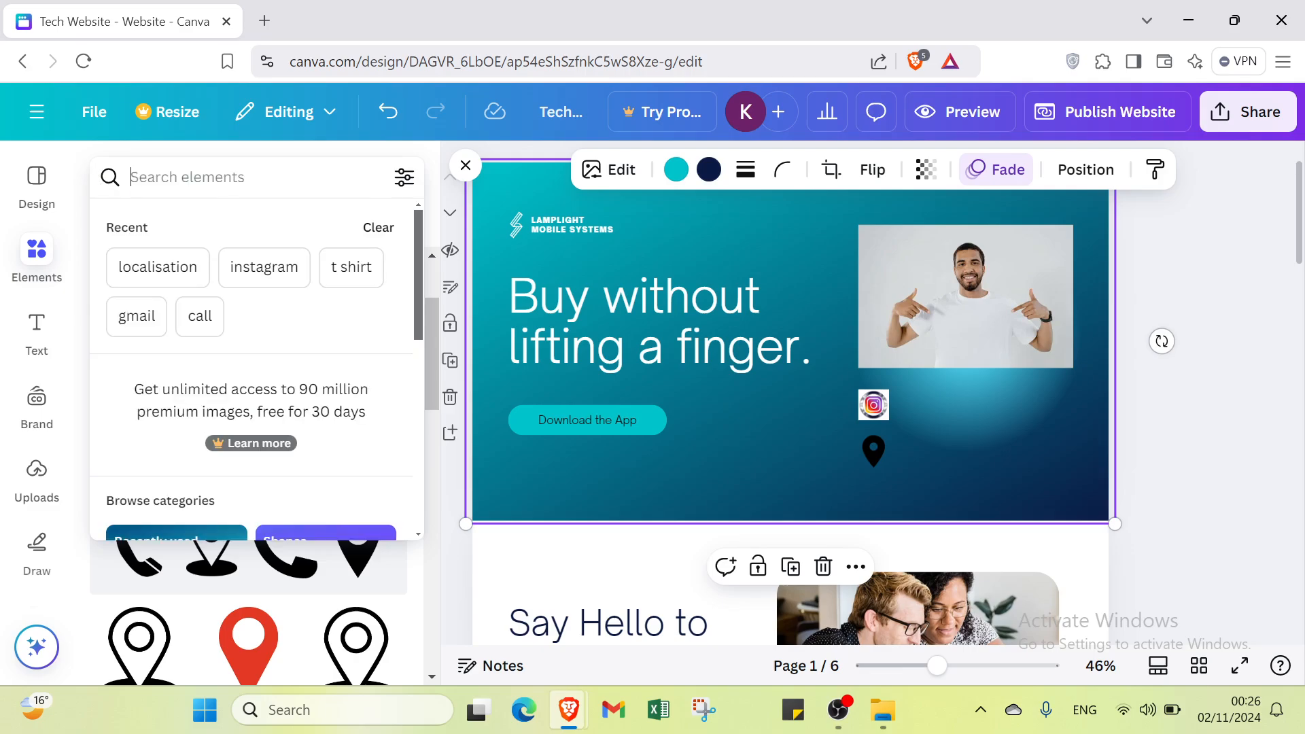
type("call")
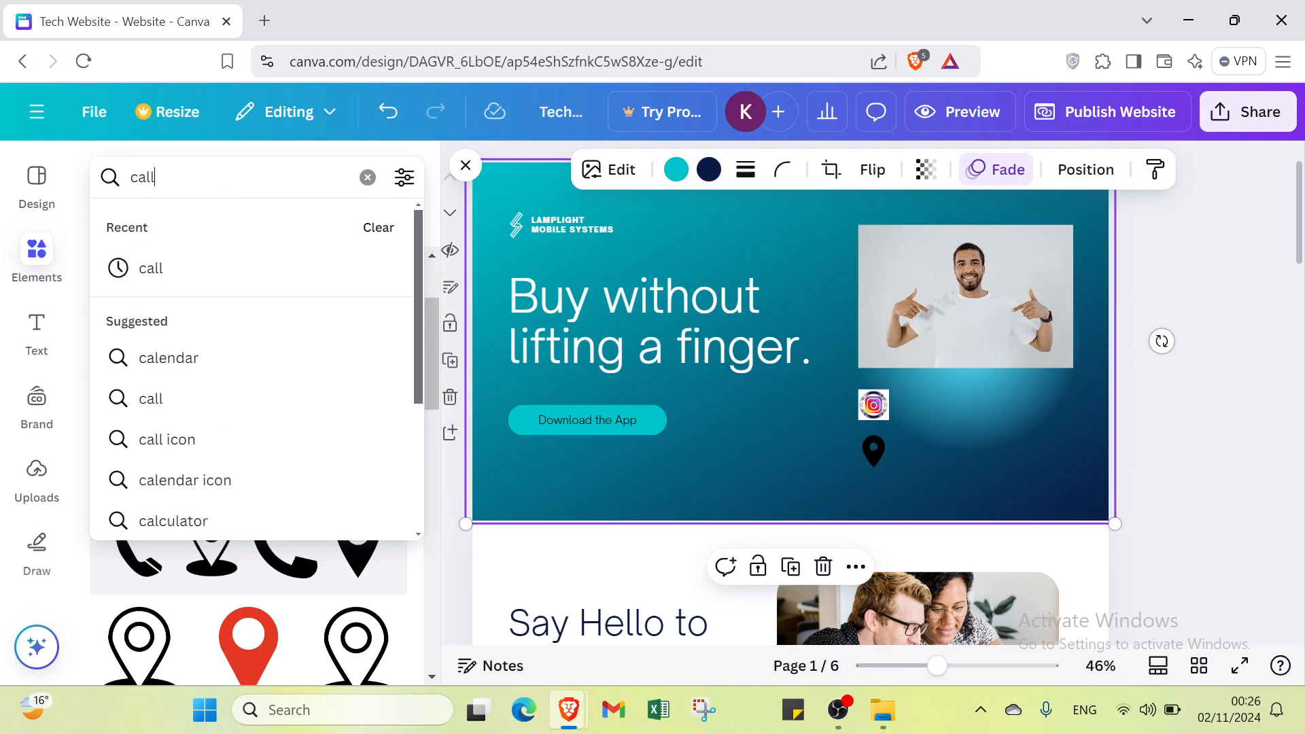
key("Return")
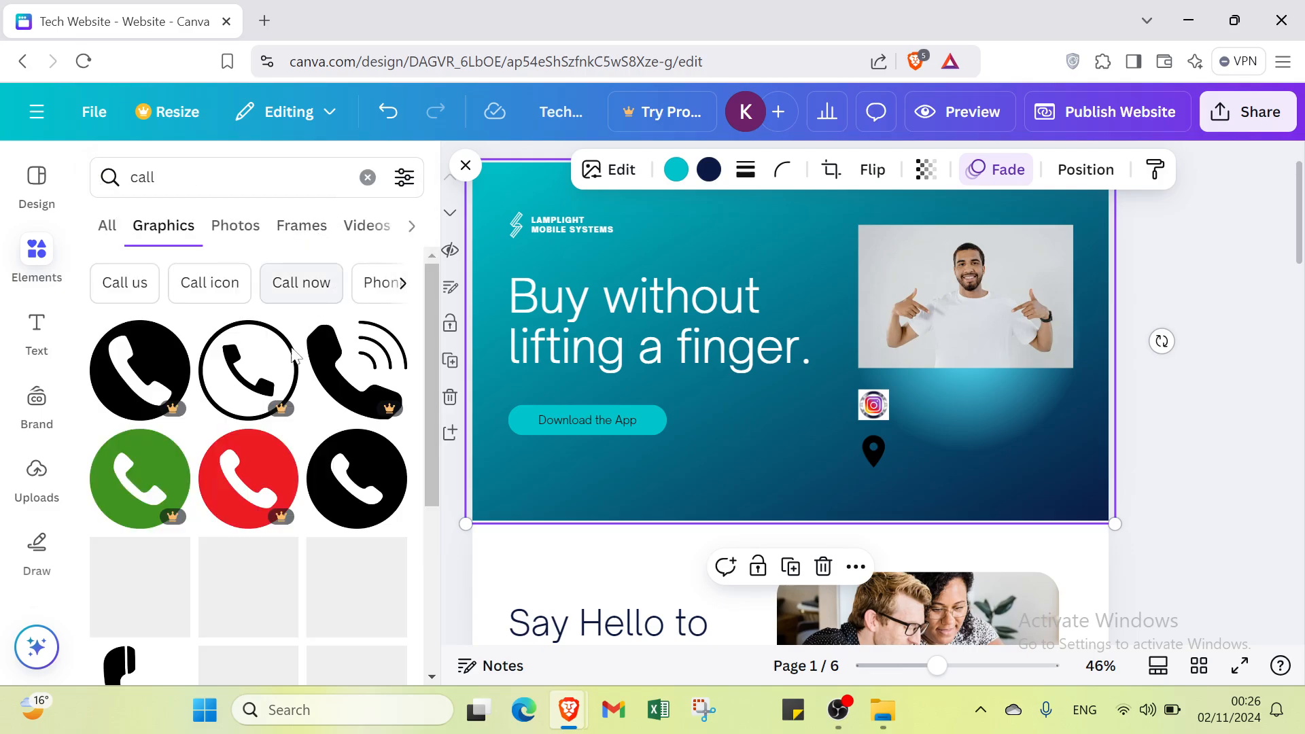
Step: Add the free black circular phone icon, shrink it to match the other icons, and place it below the location pin
scroll(384, 471, "down", 1)
left_click(357, 422)
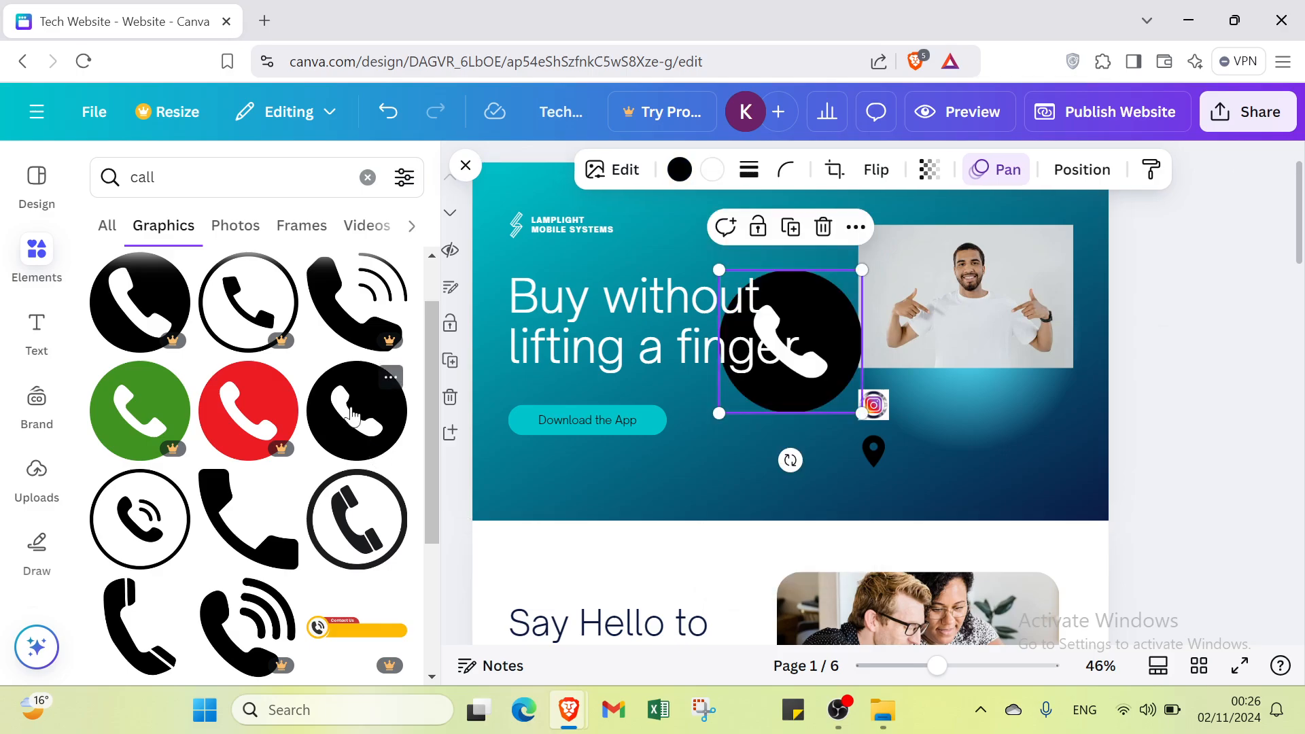
left_click_drag(731, 278, 868, 501)
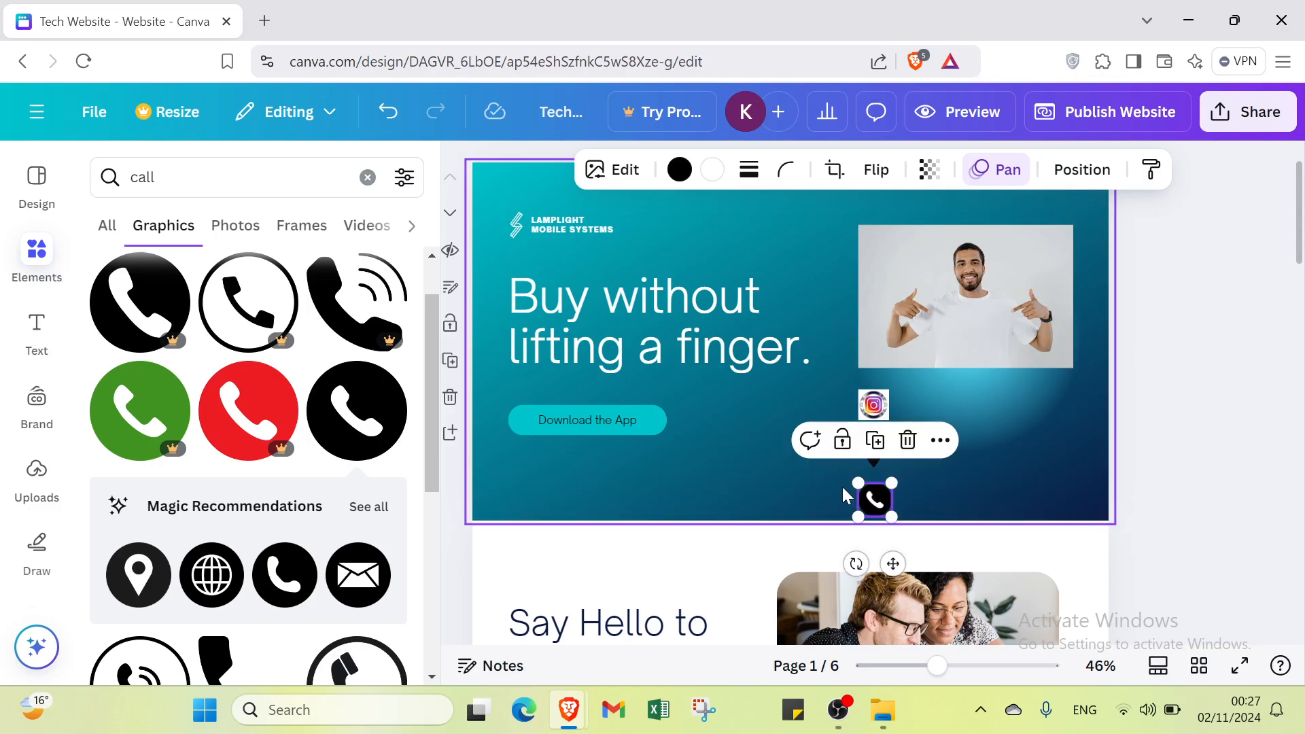
left_click(819, 485)
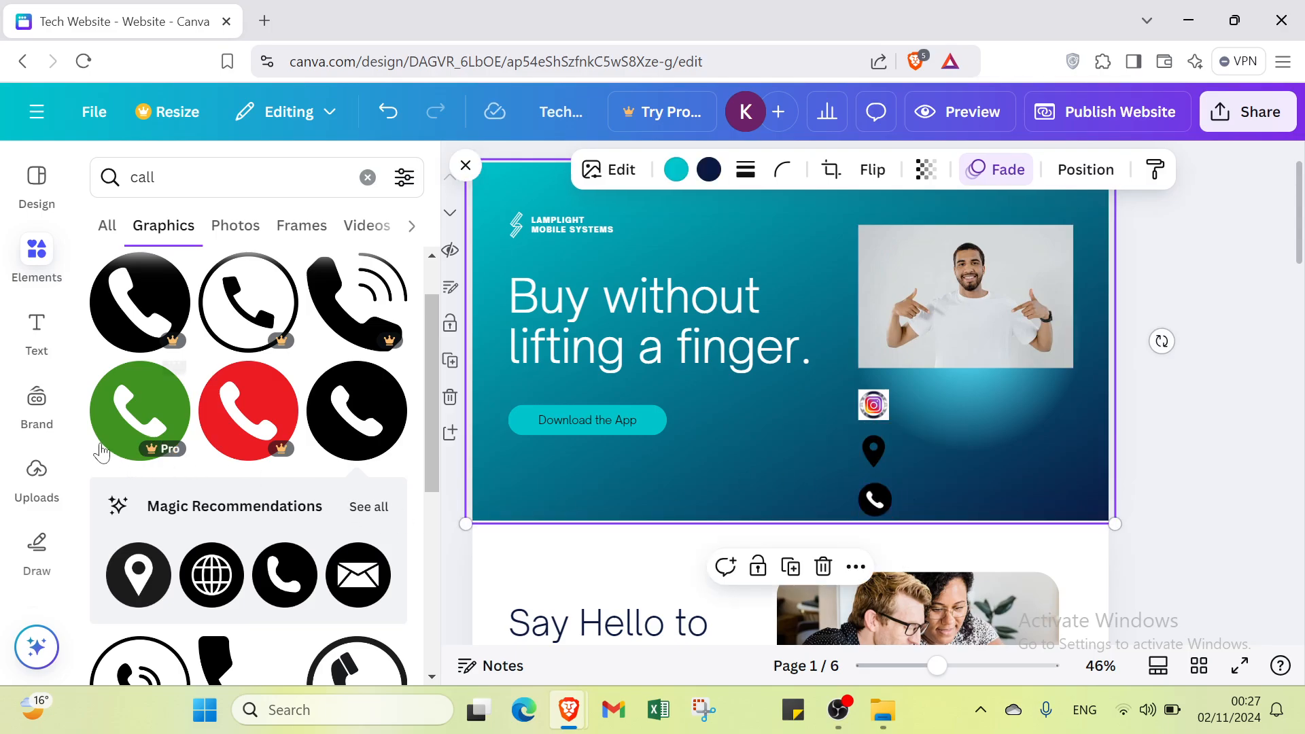
Step: Add three body text boxes to the first page
left_click(38, 332)
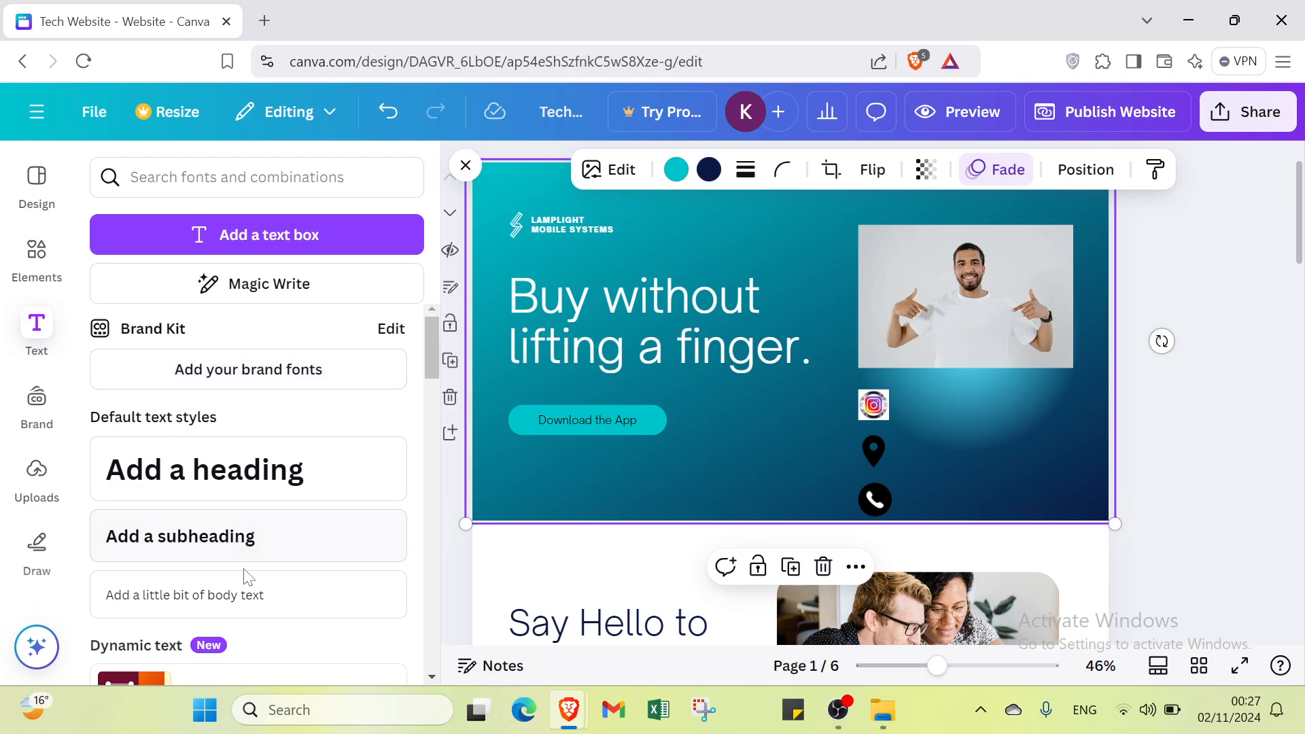
left_click(251, 592)
left_click(251, 593)
left_click(250, 592)
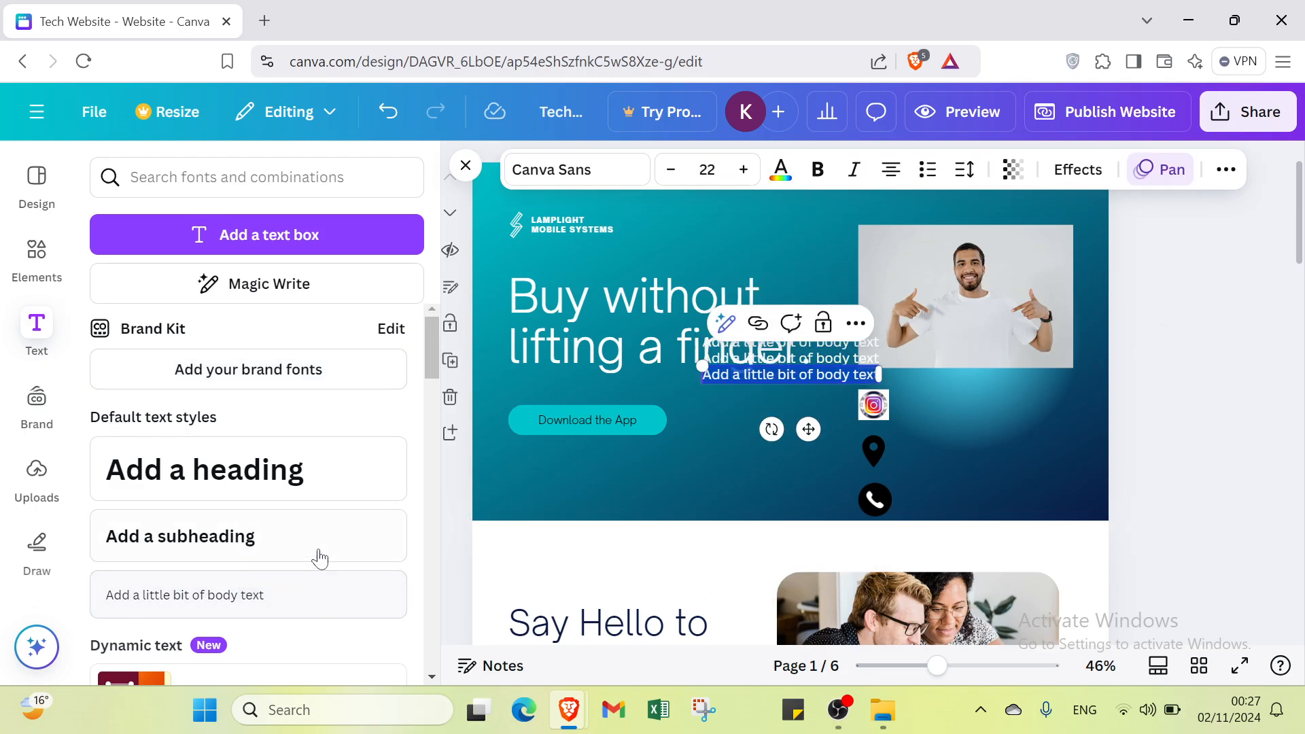
Step: Place one body text box beside each of the phone, location and Instagram icons on the first page
left_click(707, 429)
left_click_drag(733, 373, 952, 501)
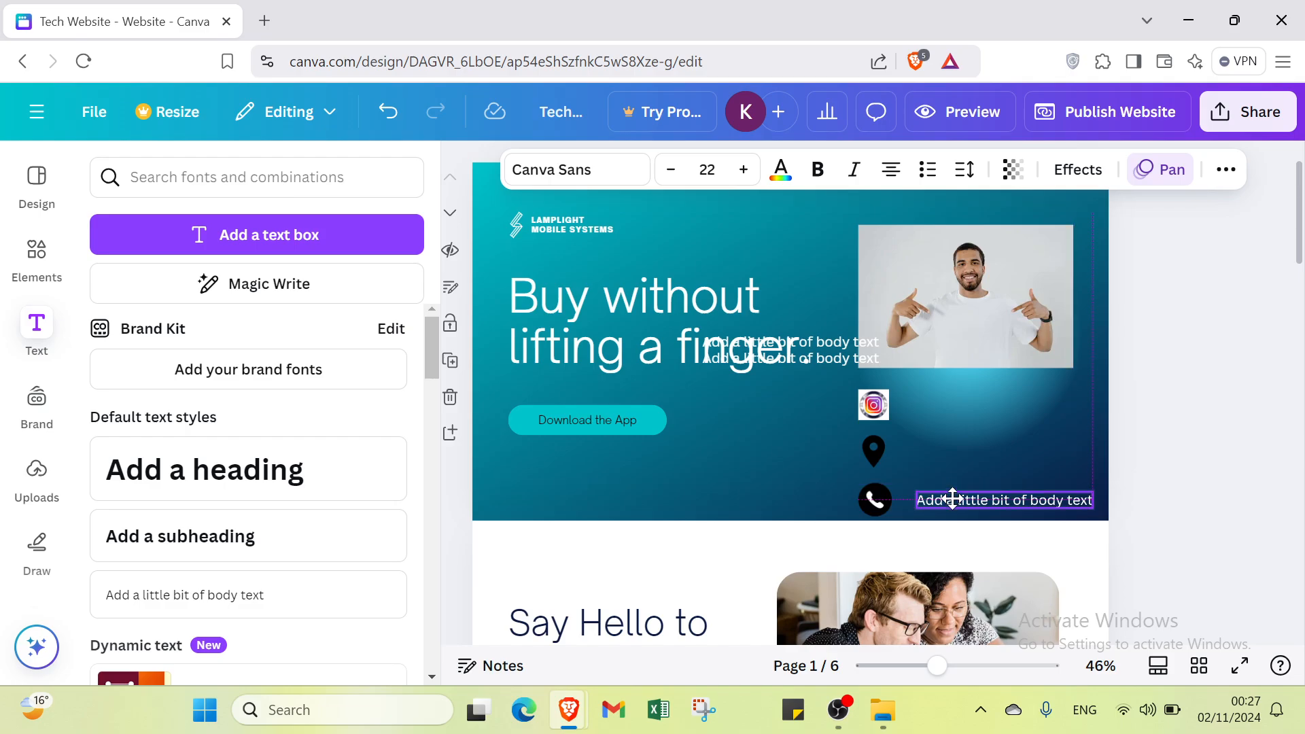
double_click(953, 501)
left_click_drag(821, 365, 1013, 457)
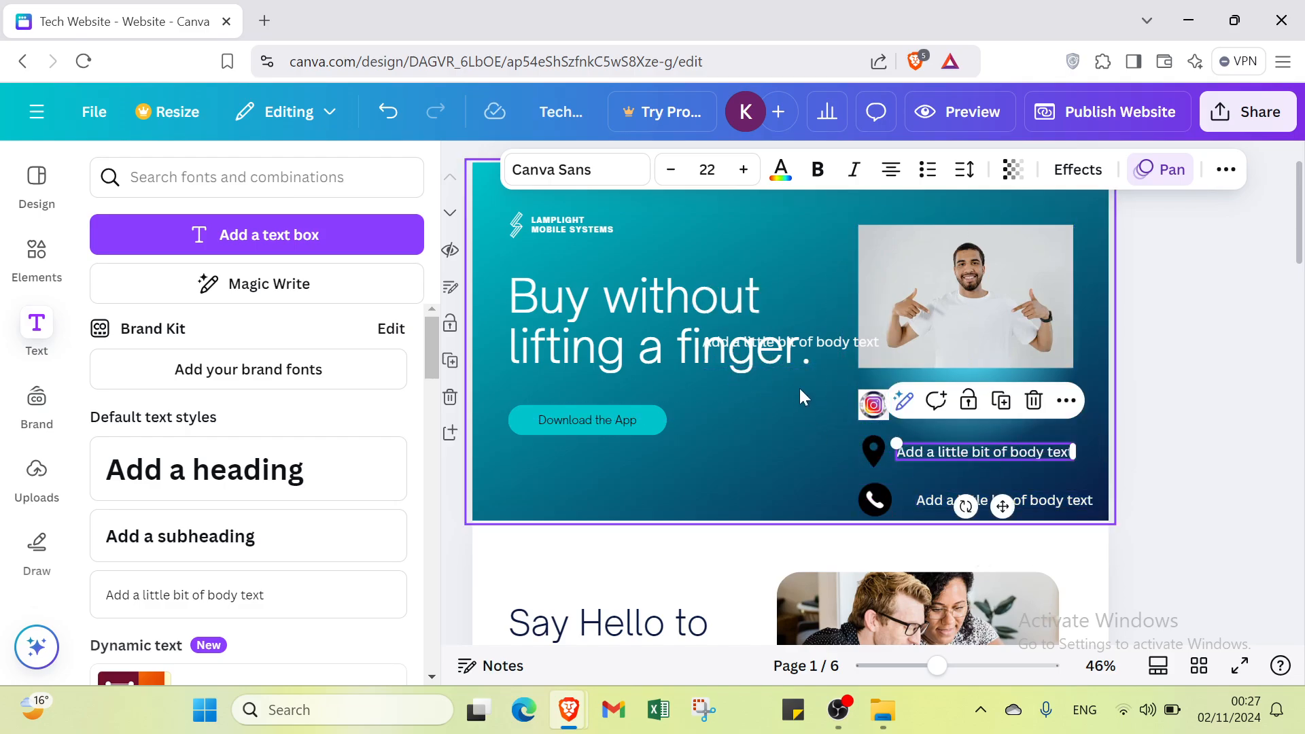
left_click_drag(805, 344, 1008, 399)
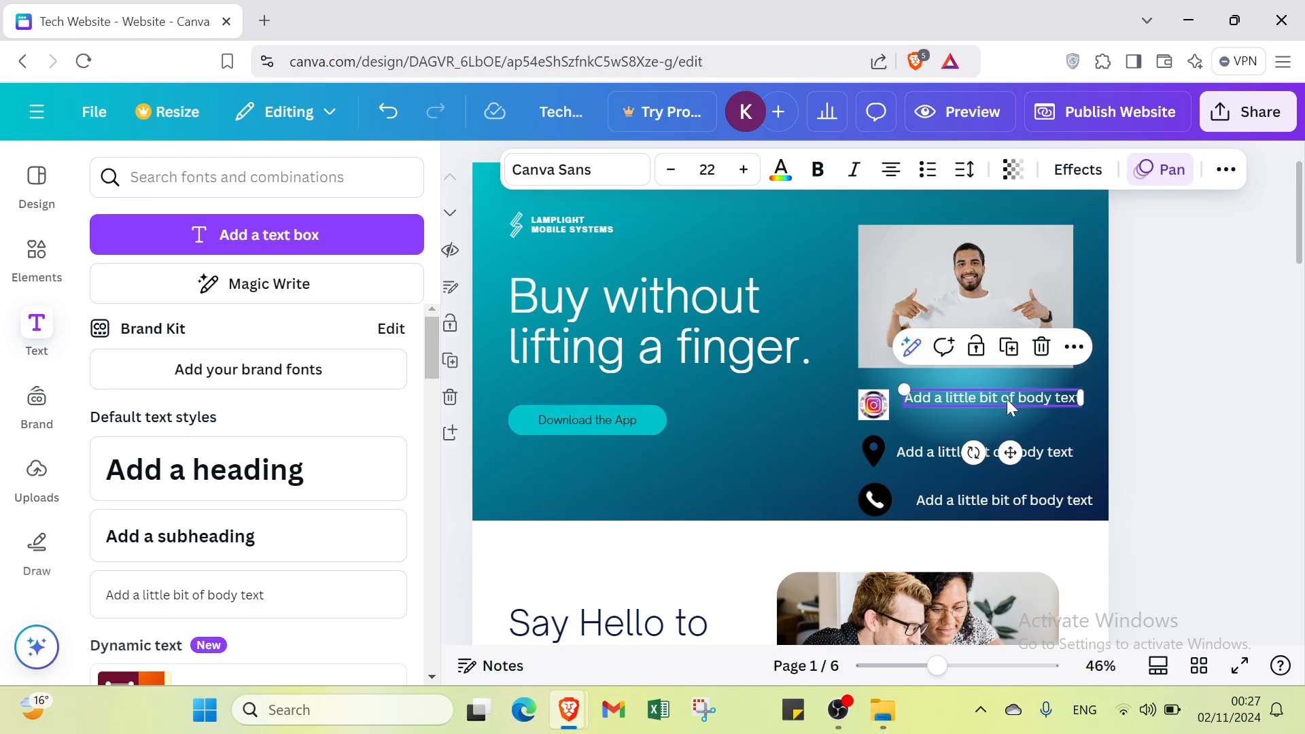
double_click(1008, 399)
left_click(1145, 456)
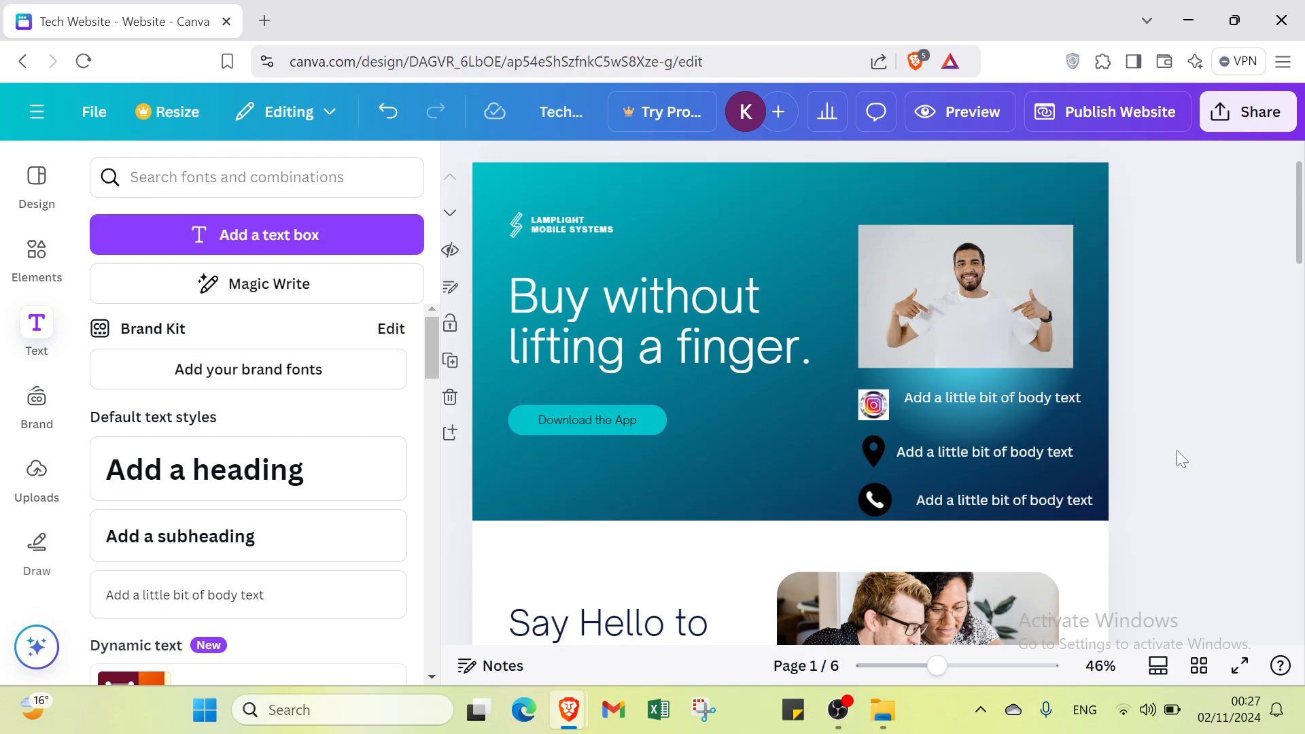
Step: Line up the location and phone text boxes directly below the Instagram text box
left_click_drag(991, 455, 1005, 457)
double_click(1004, 456)
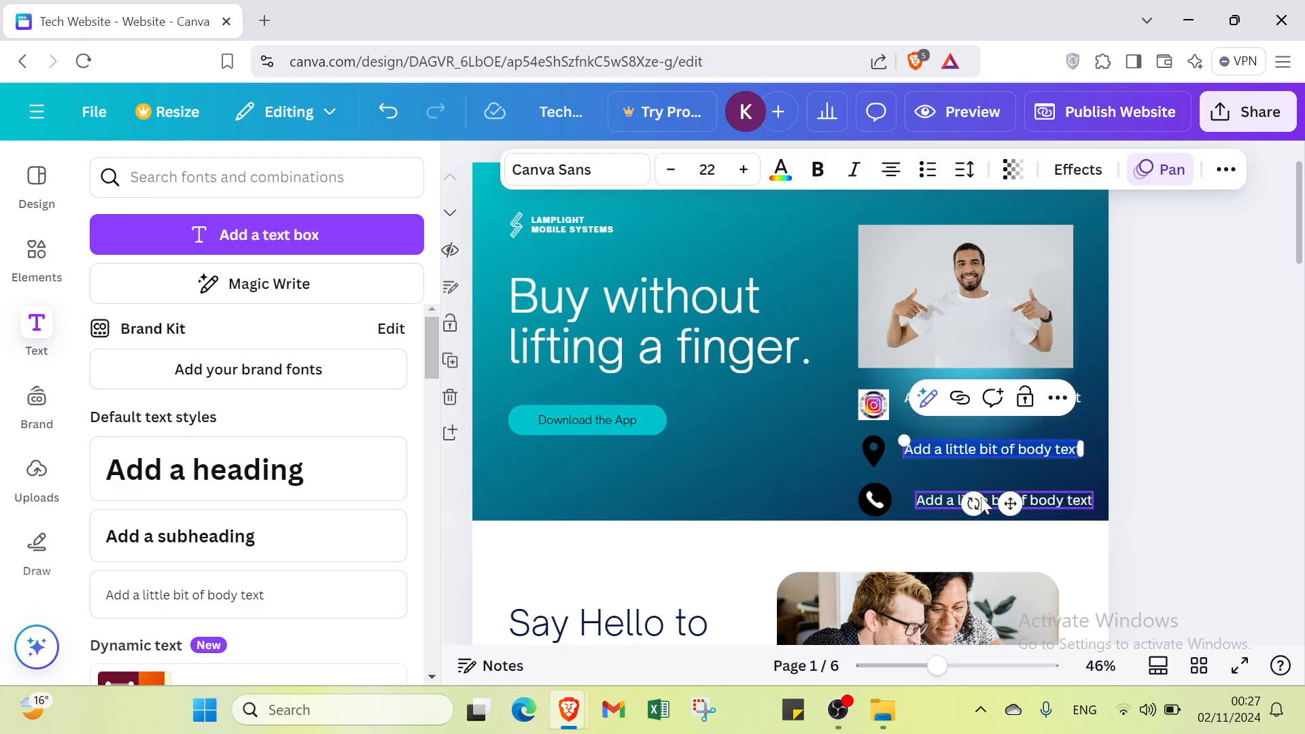
left_click(927, 506)
left_click_drag(926, 504, 917, 502)
left_click(1227, 462)
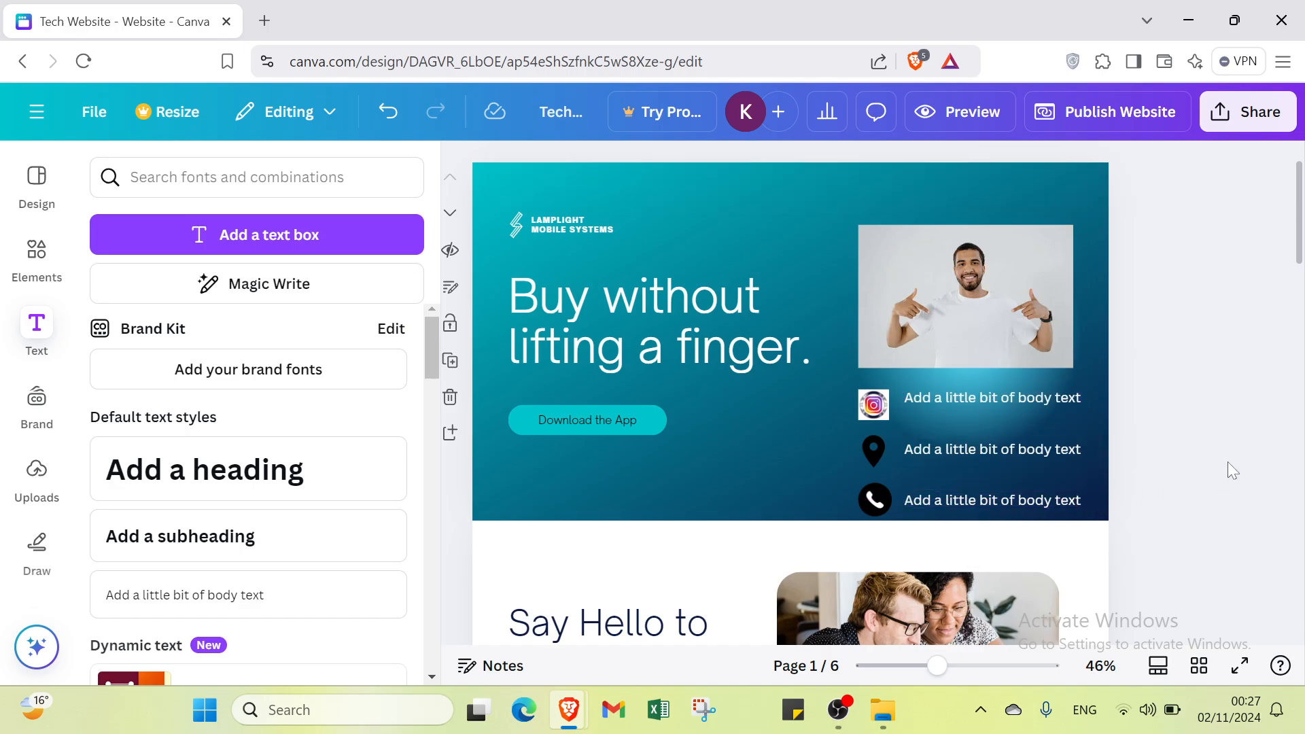
Step: Clear the placeholder text from the three text boxes beside the Instagram, location and phone icons
double_click(942, 399)
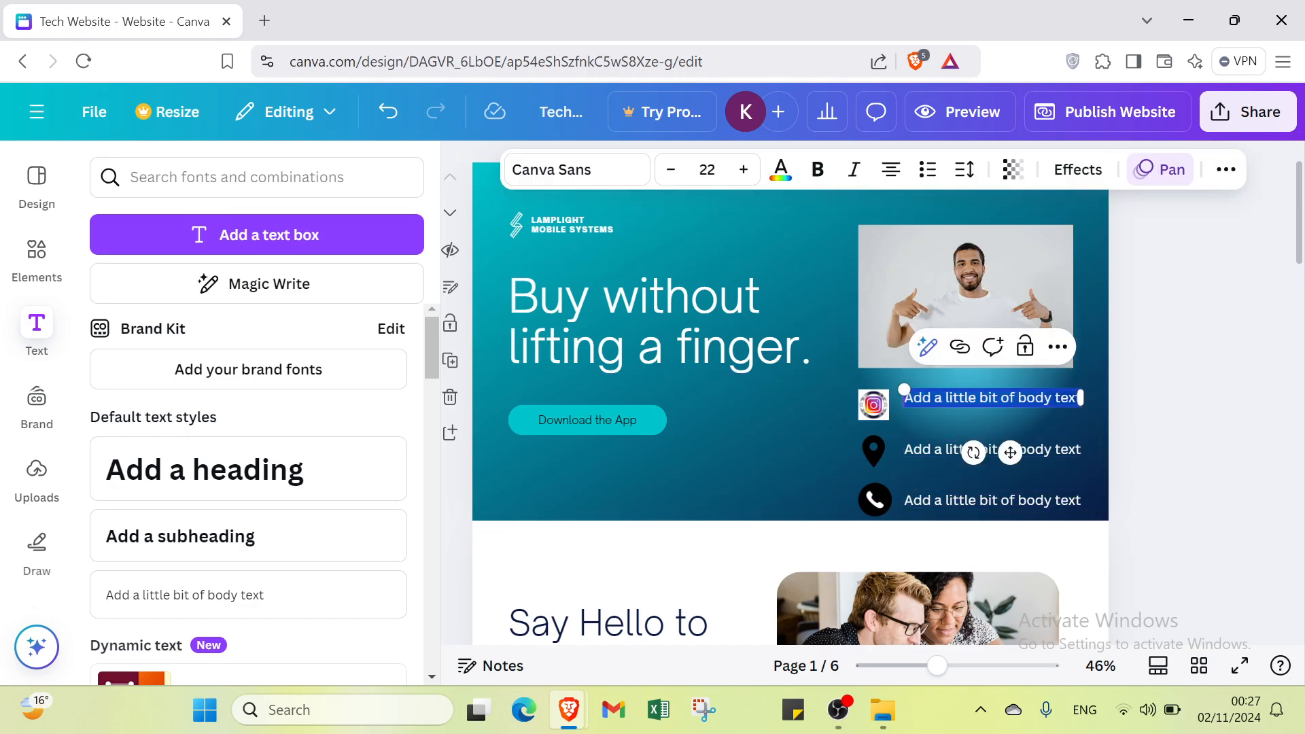
key("BackSpace")
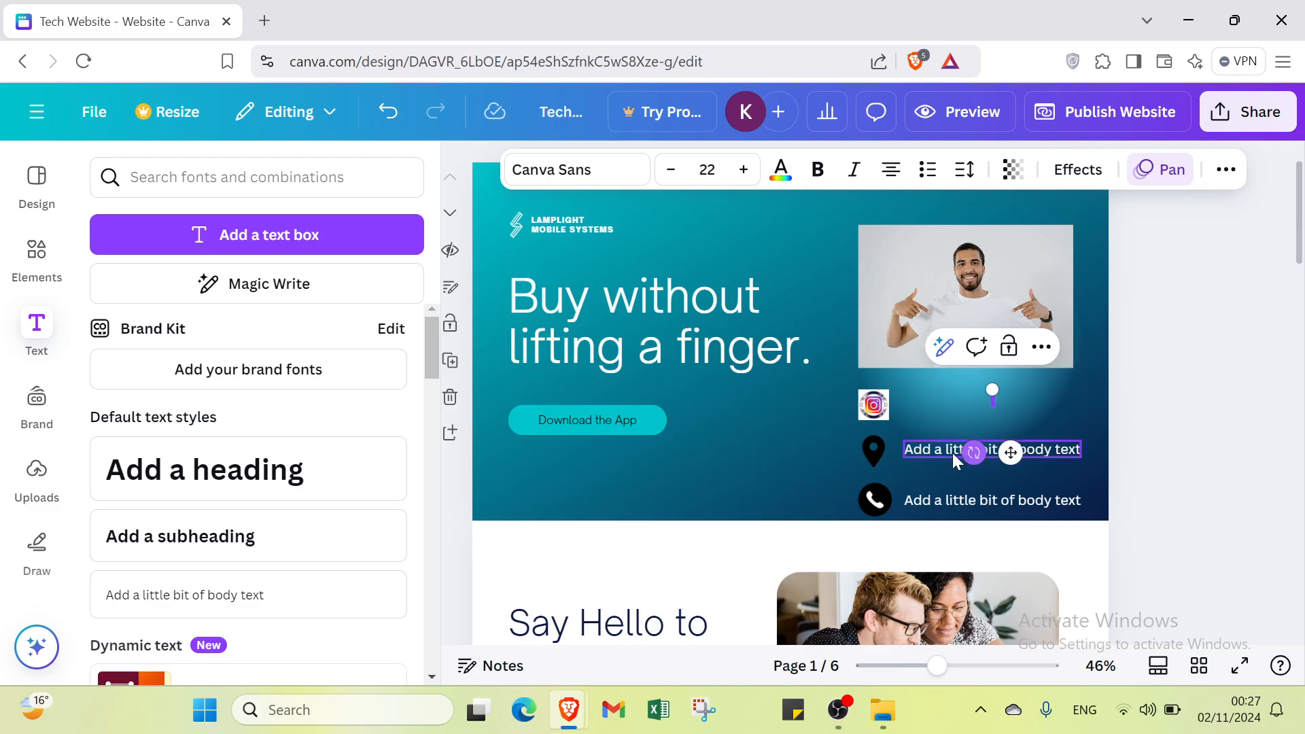
double_click(949, 453)
key("BackSpace")
double_click(943, 496)
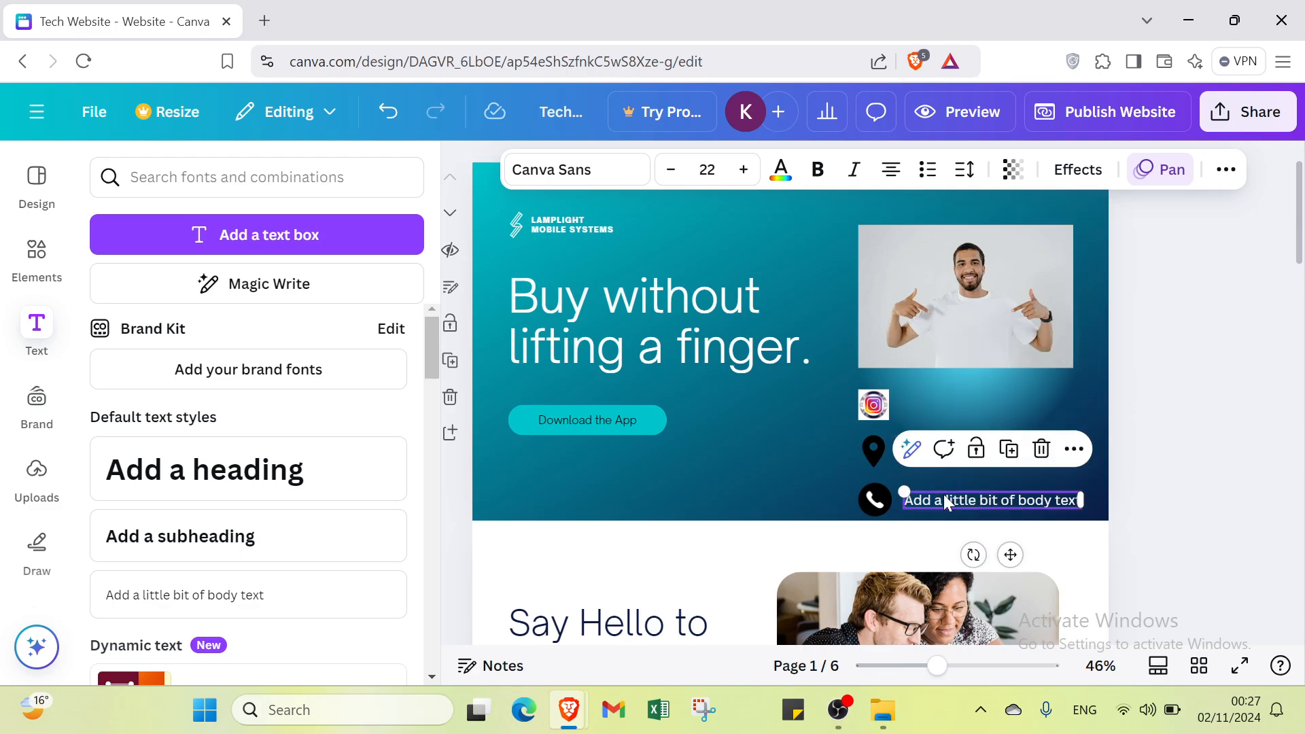
key("BackSpace")
left_click(796, 481)
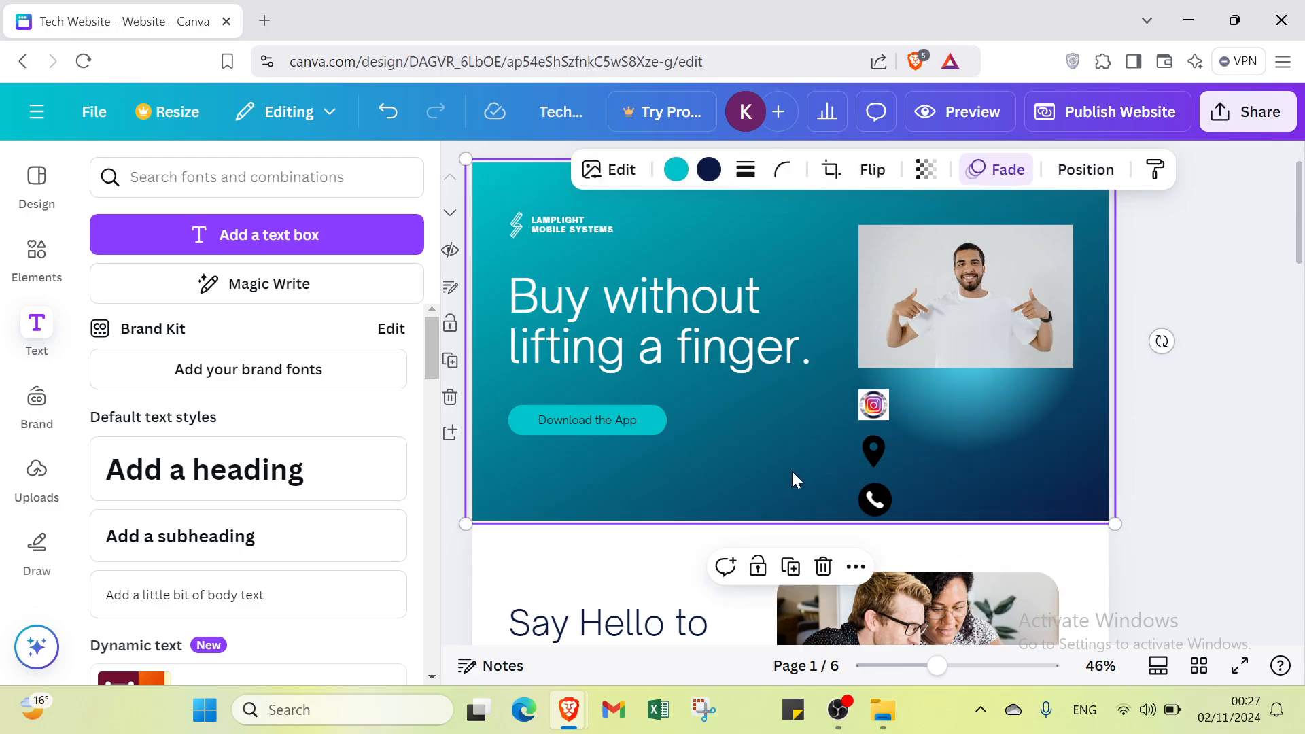
Step: Replace the "Buy without lifting a finger." headline with a new default heading text box in the same area
left_click(643, 310)
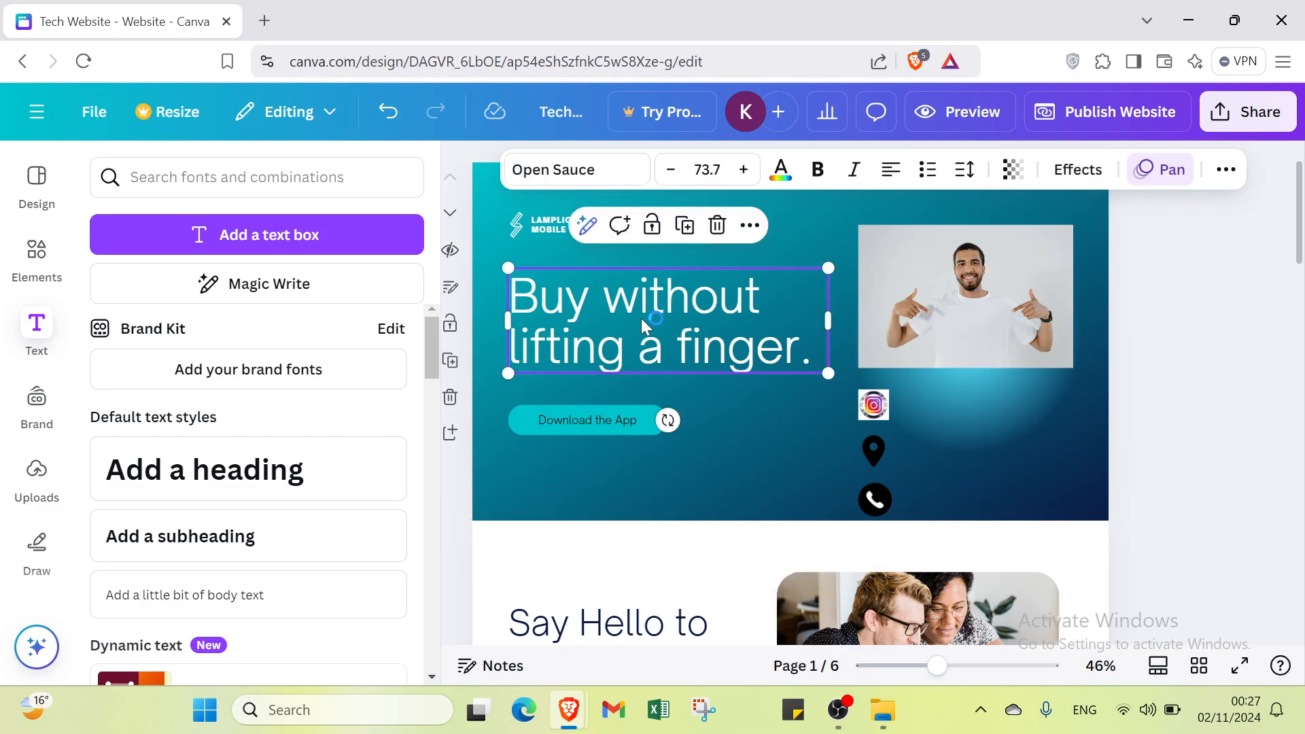
key("Delete")
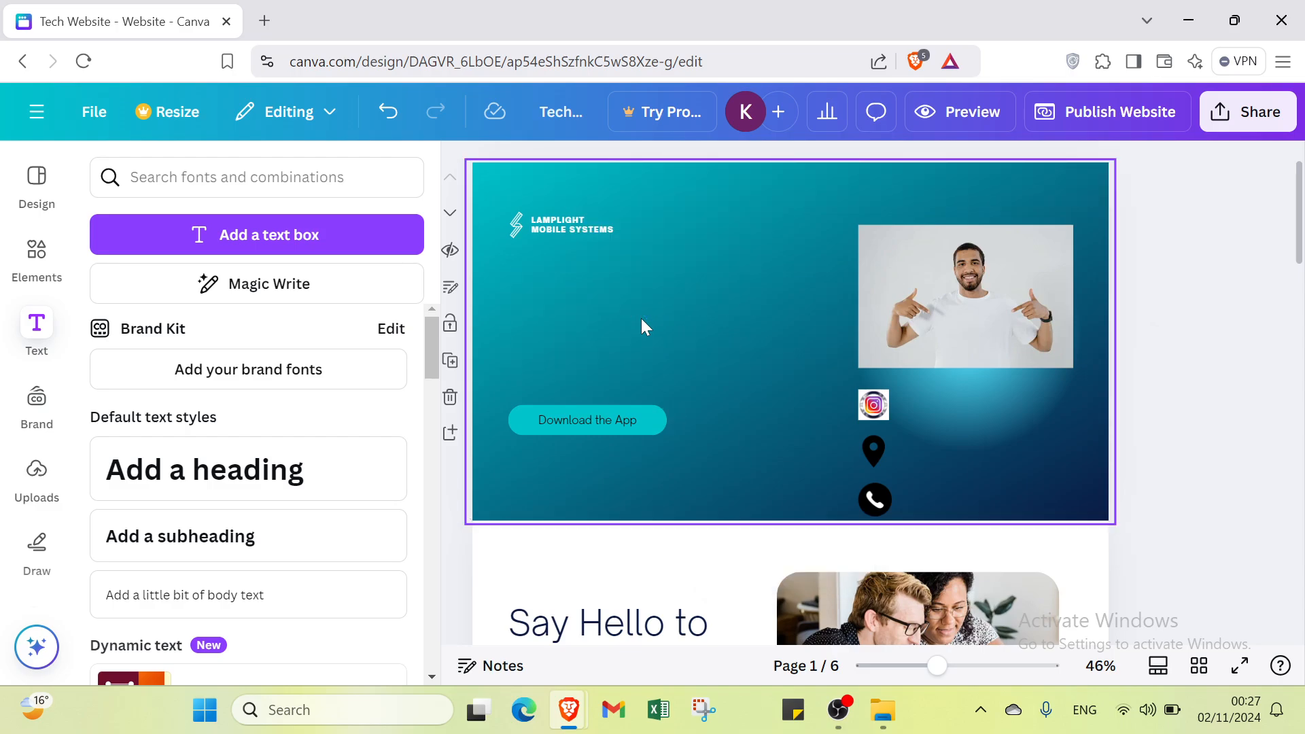
left_click(388, 475)
left_click(743, 423)
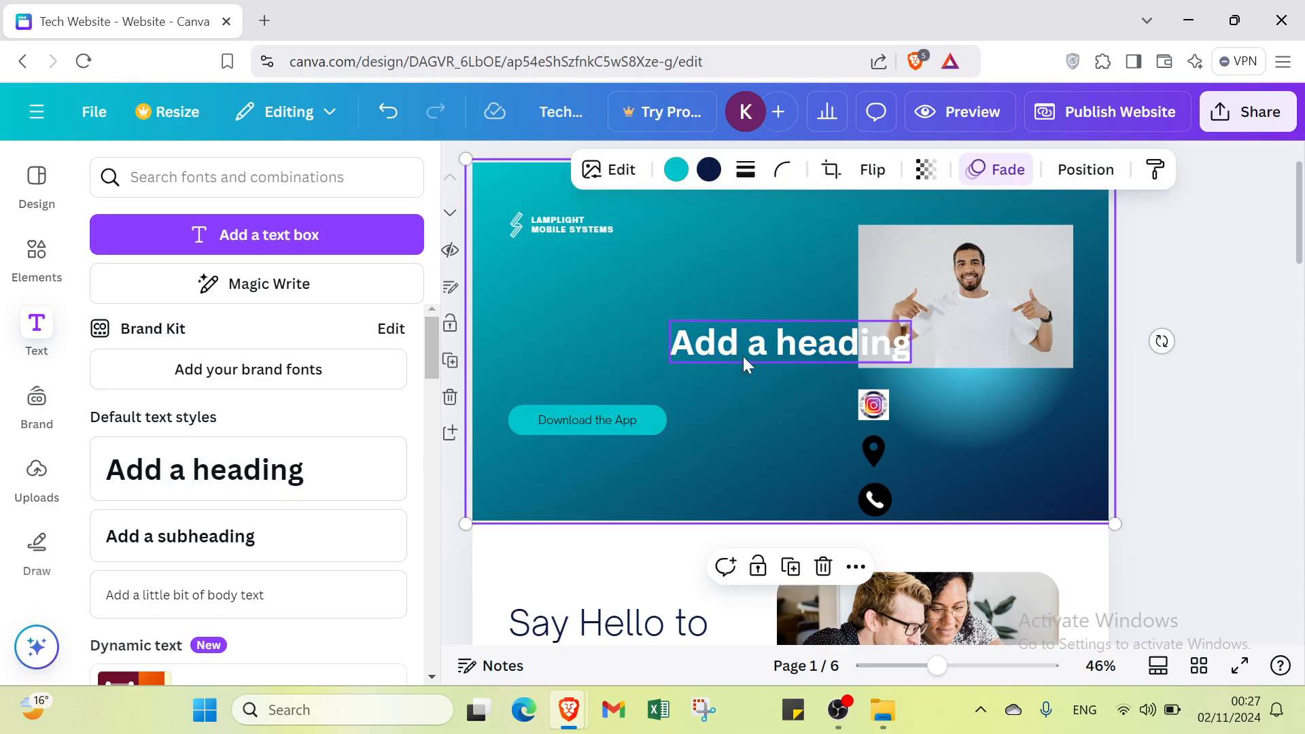
left_click_drag(745, 361, 602, 310)
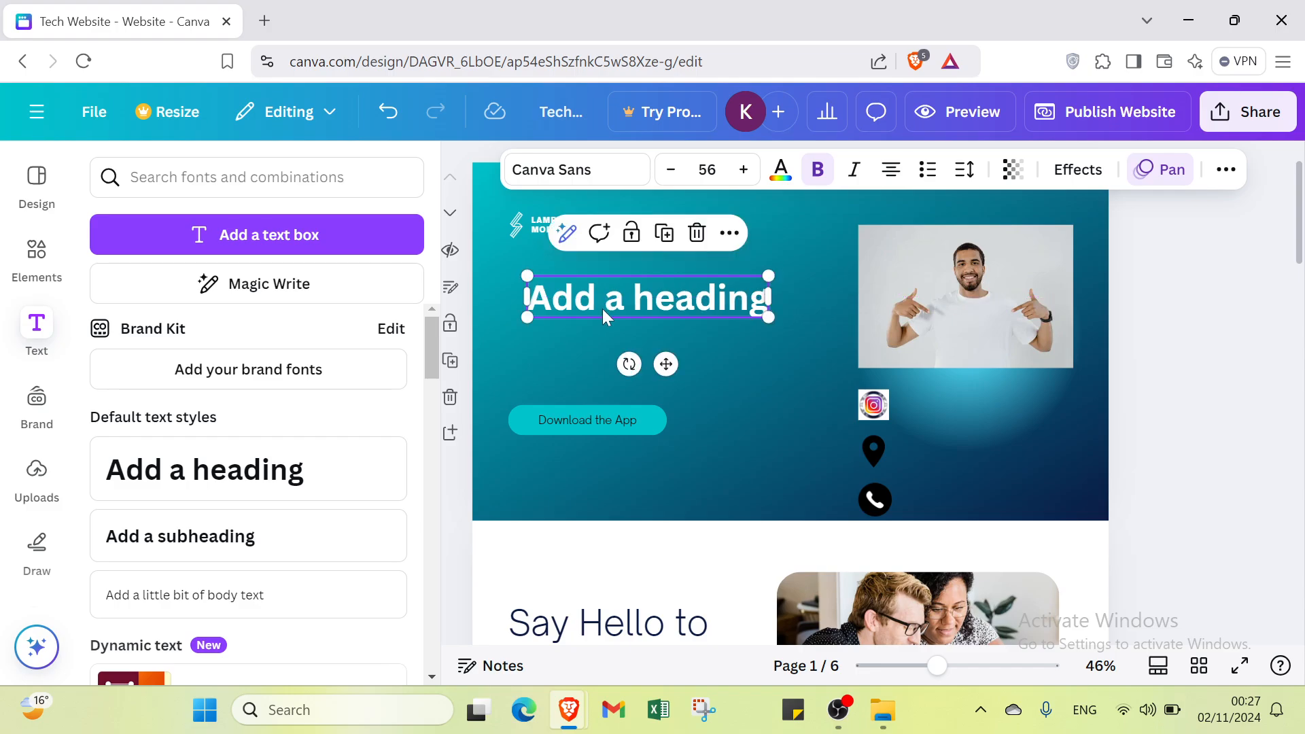
Step: Delete the "Lamplight Mobile Systems" text and the "Download the App" button from the first page
left_click(544, 230)
key("Delete")
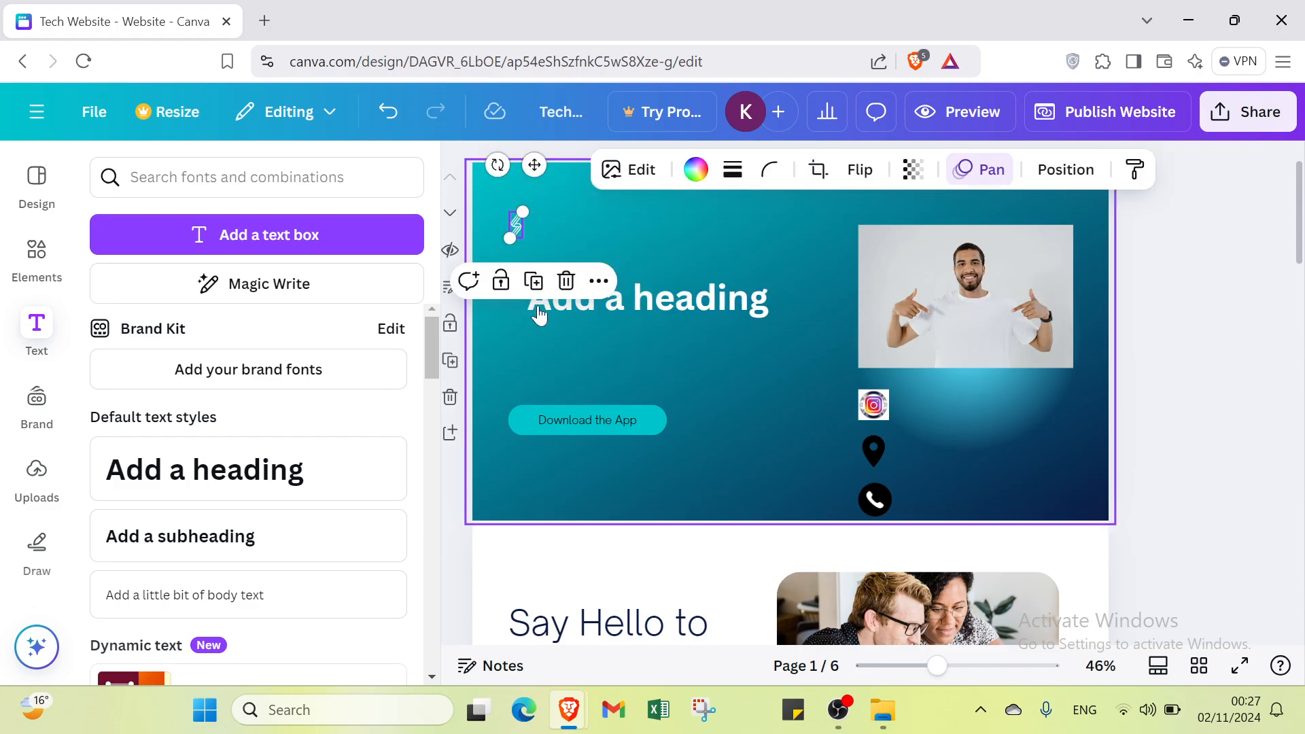
left_click(569, 425)
key("Delete")
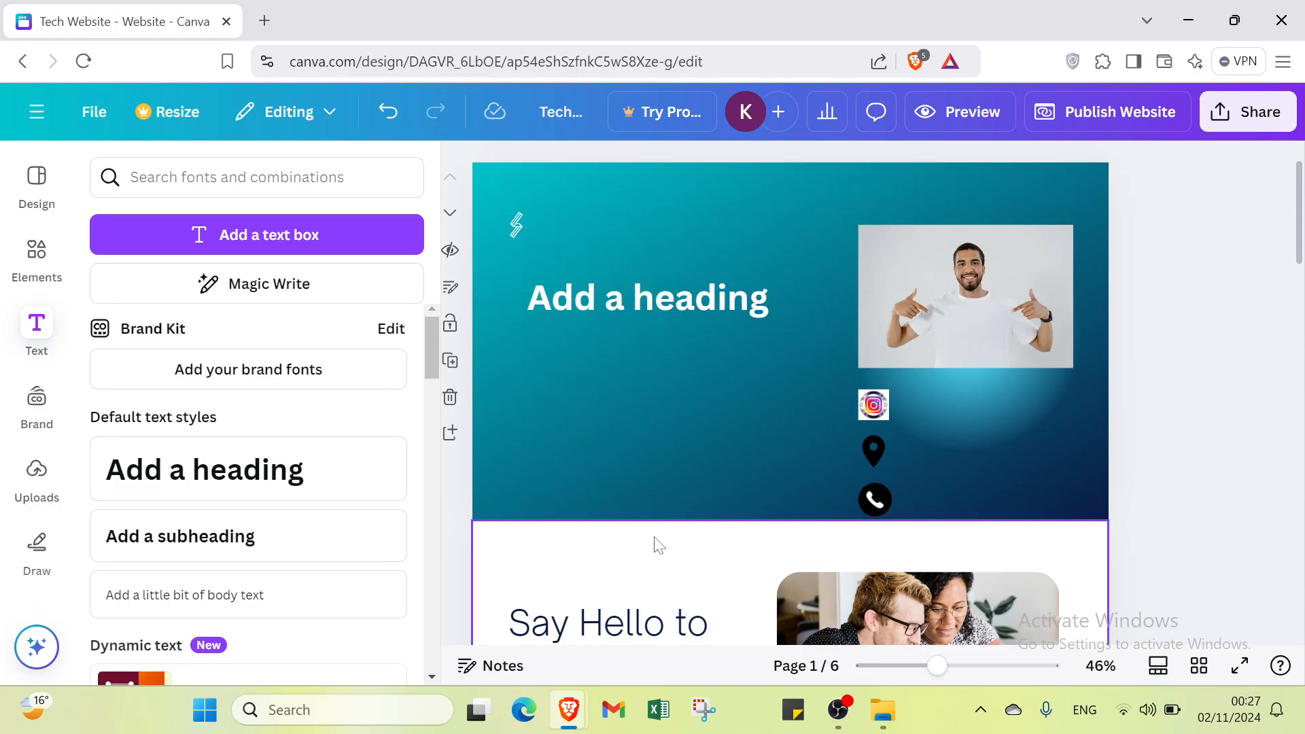
Step: Delete the "Contact" heading block from page 6
scroll(655, 544, "down", 5)
scroll(673, 369, "down", 10)
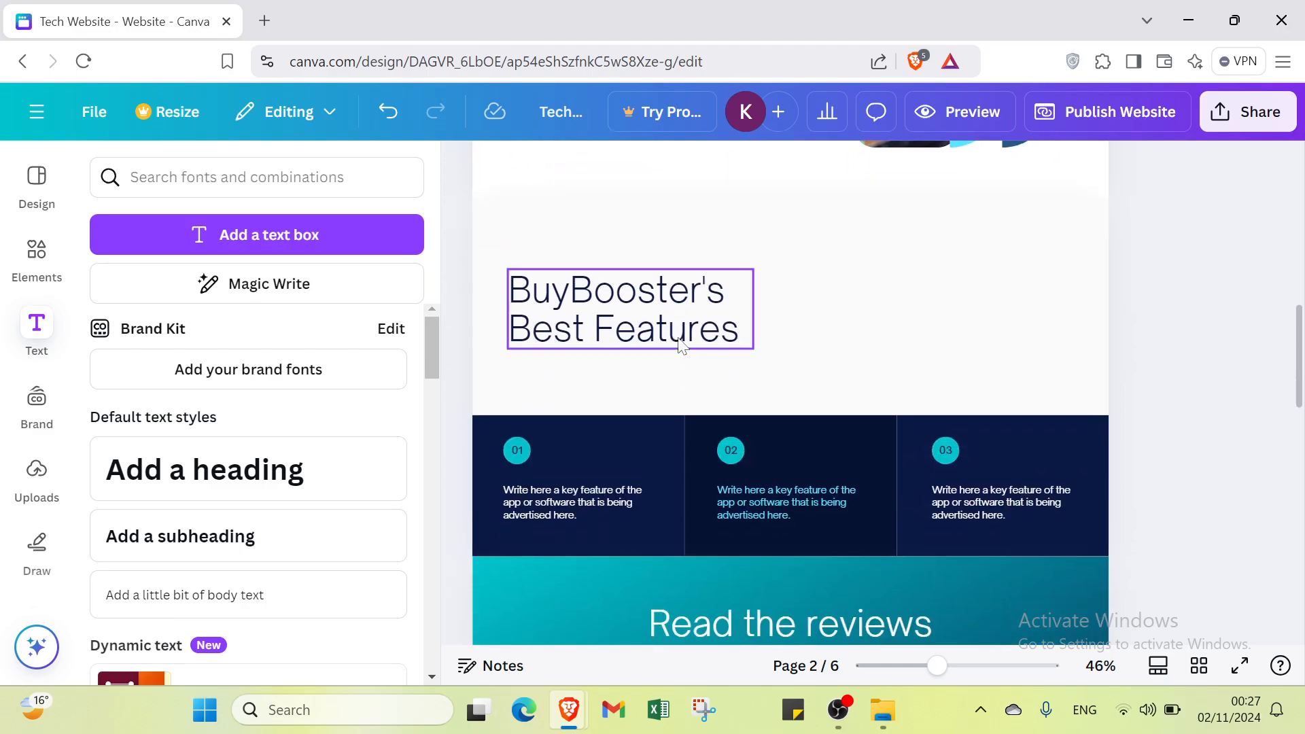
scroll(666, 399, "down", 3)
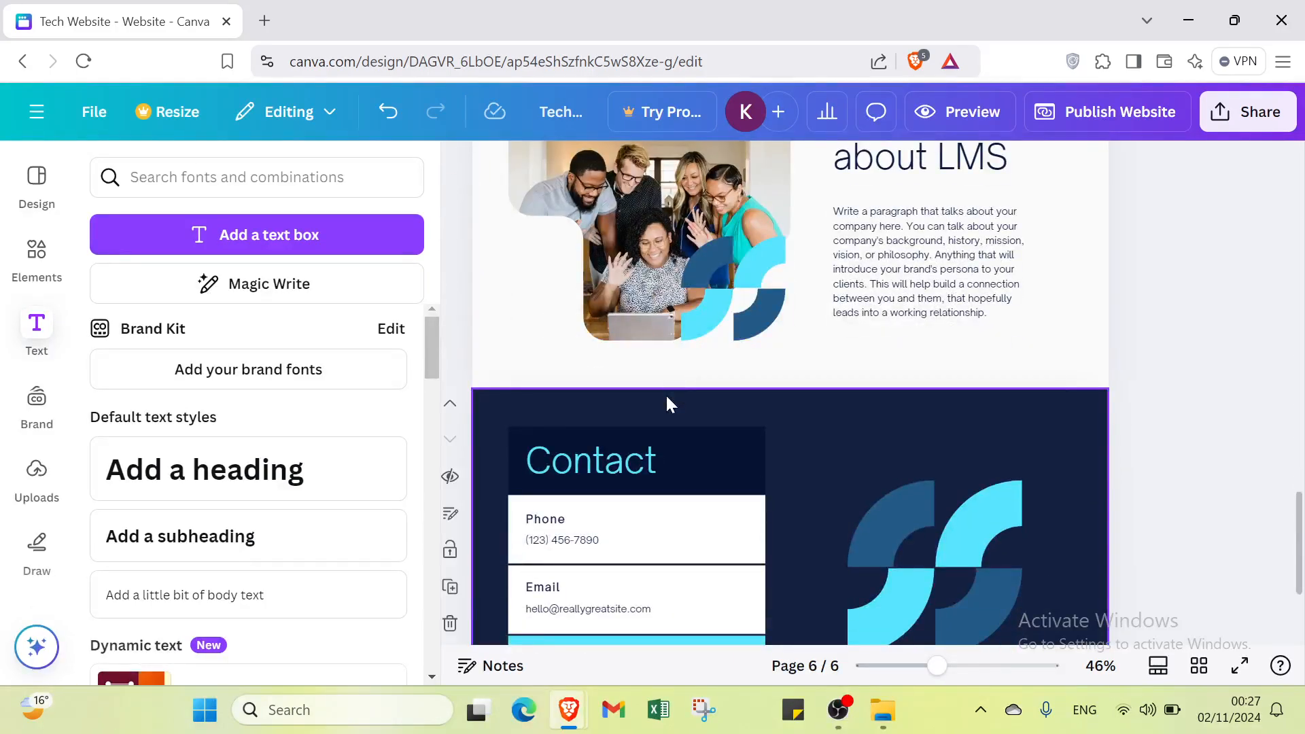
left_click(703, 465)
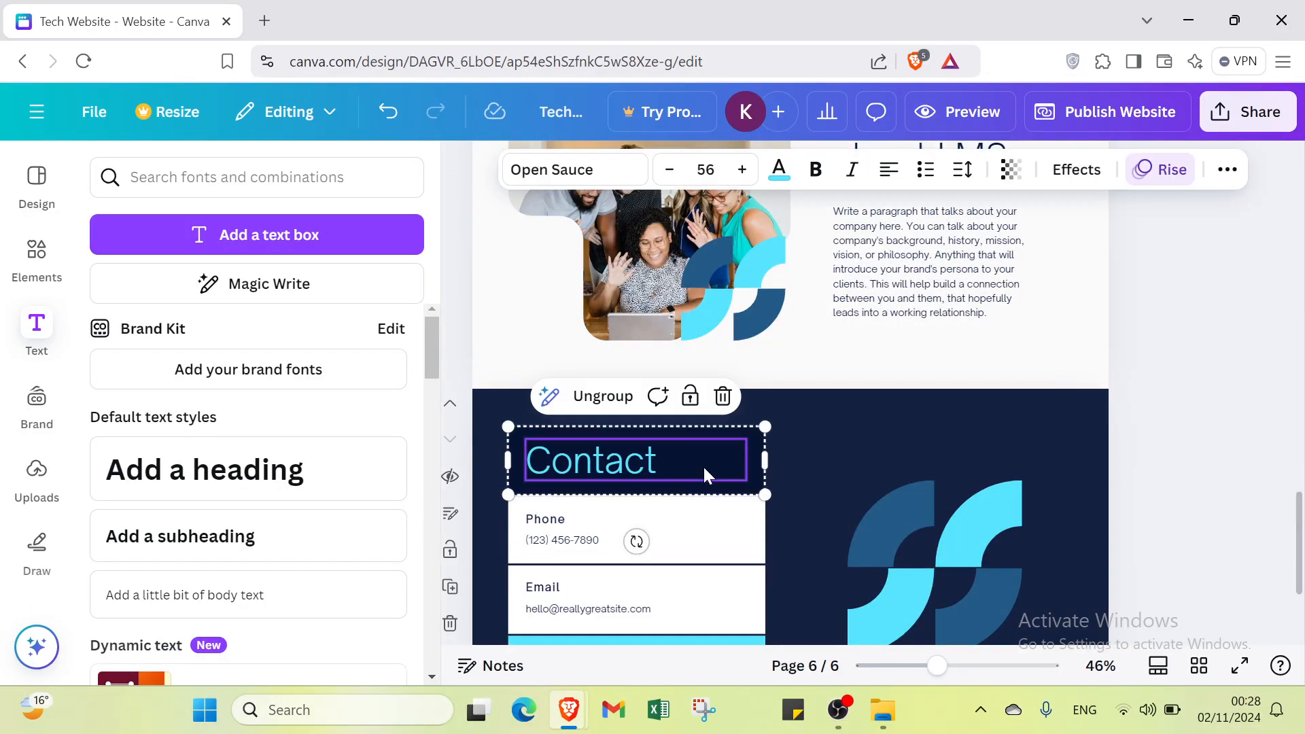
key("Delete")
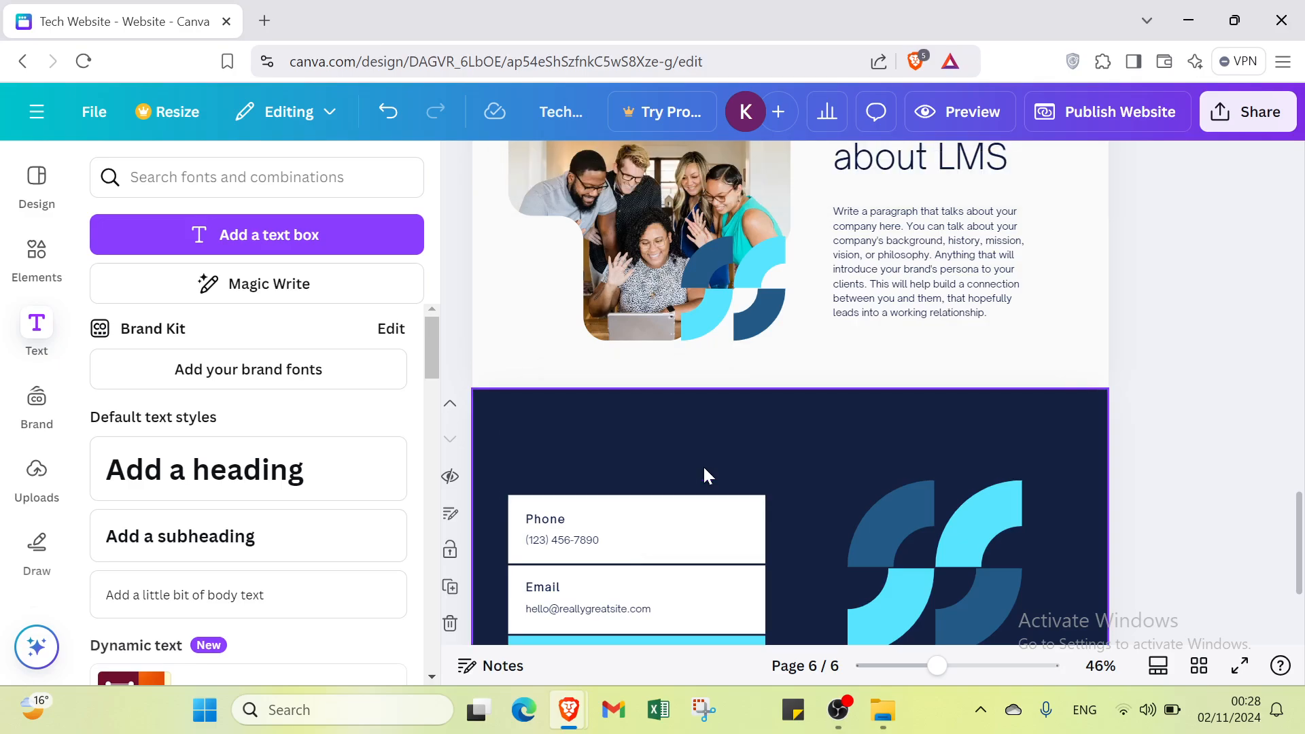
Step: Delete the dark blue background of the contact page
scroll(693, 462, "down", 3)
left_click(715, 483)
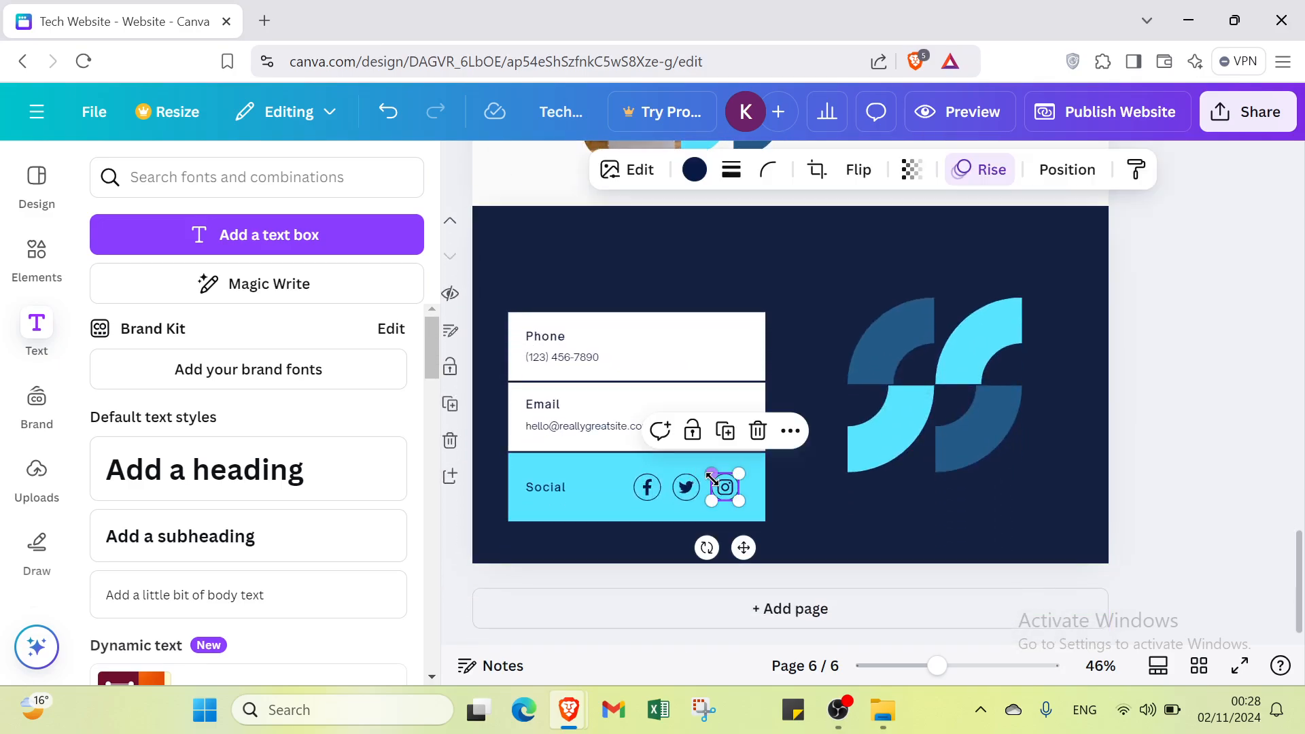
left_click(726, 265)
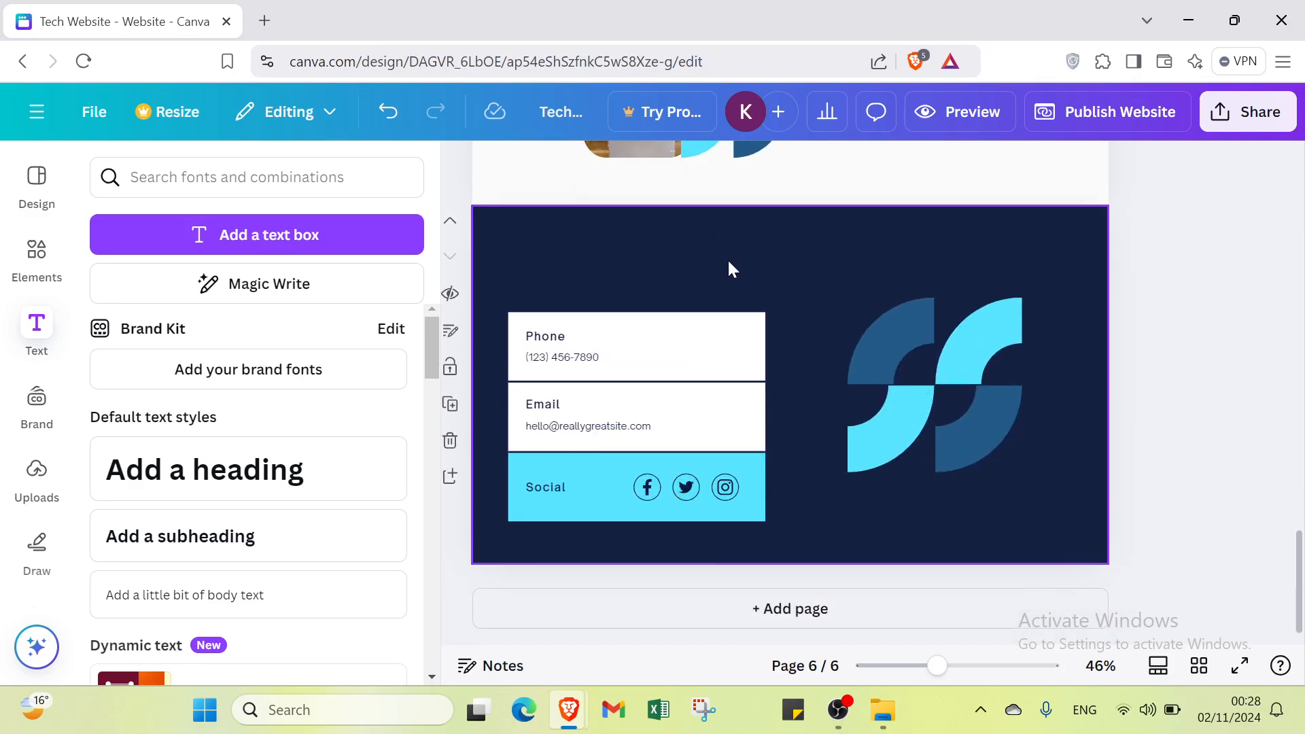
left_click(875, 254)
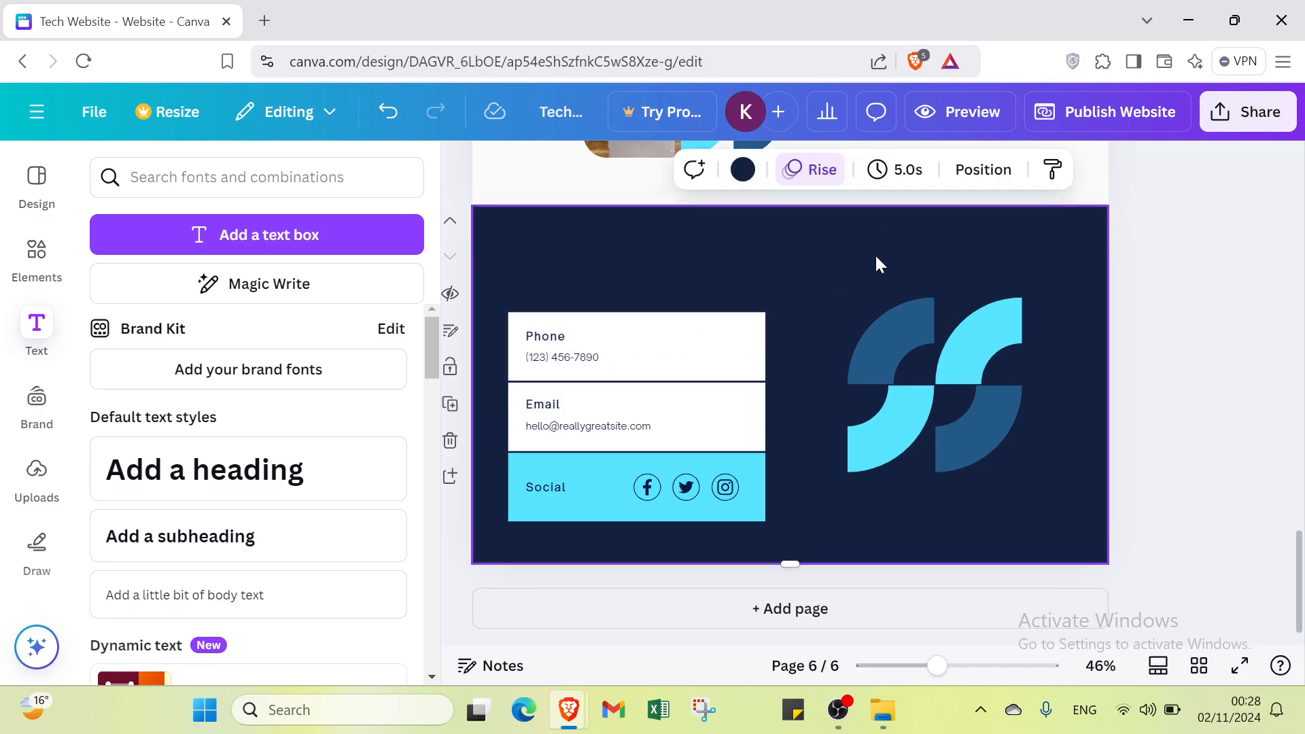
right_click(876, 257)
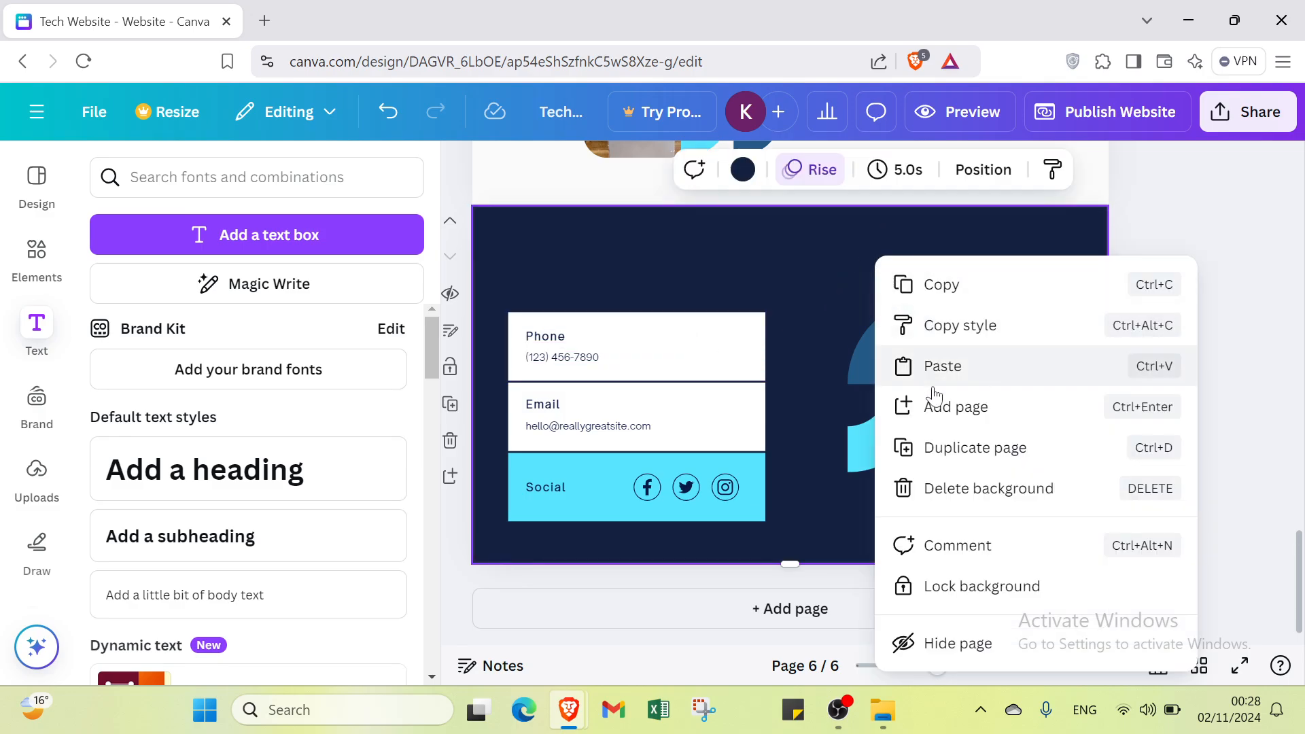
left_click(951, 489)
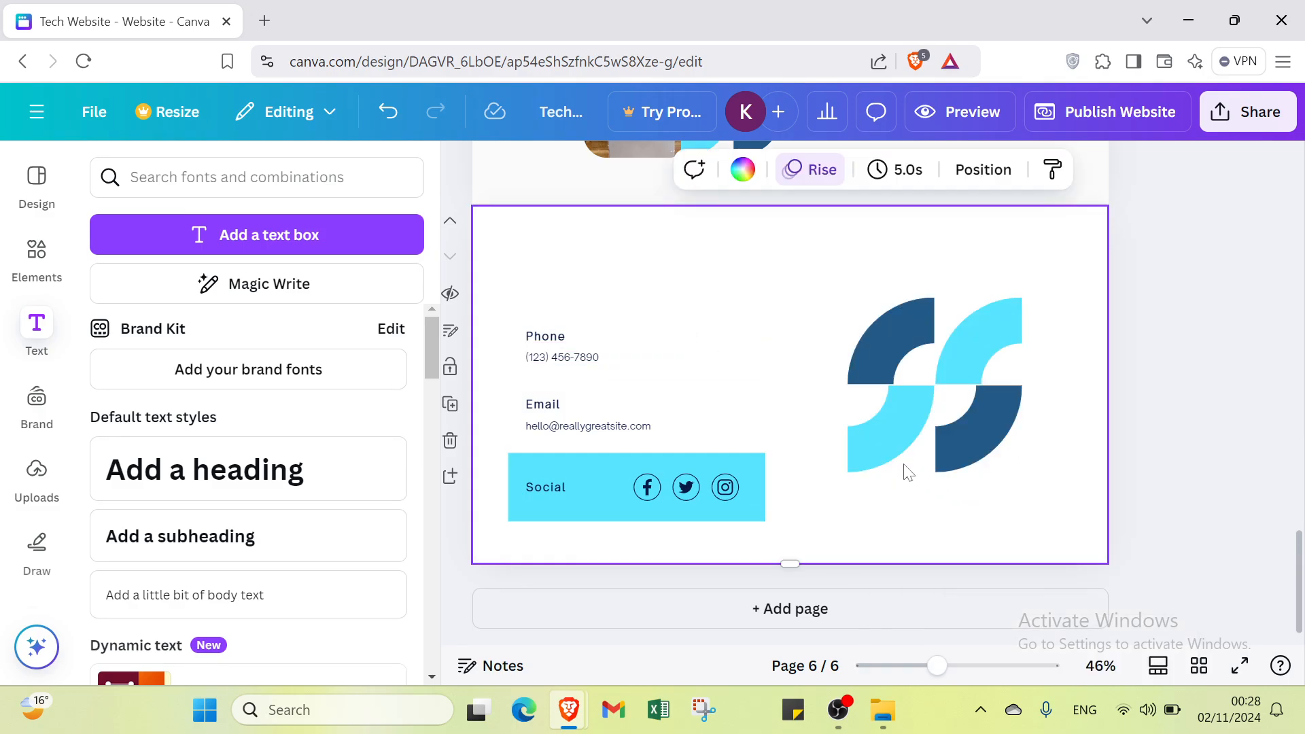
Step: Delete the phone number text and the "Phone" label from the contact page
left_click(545, 337)
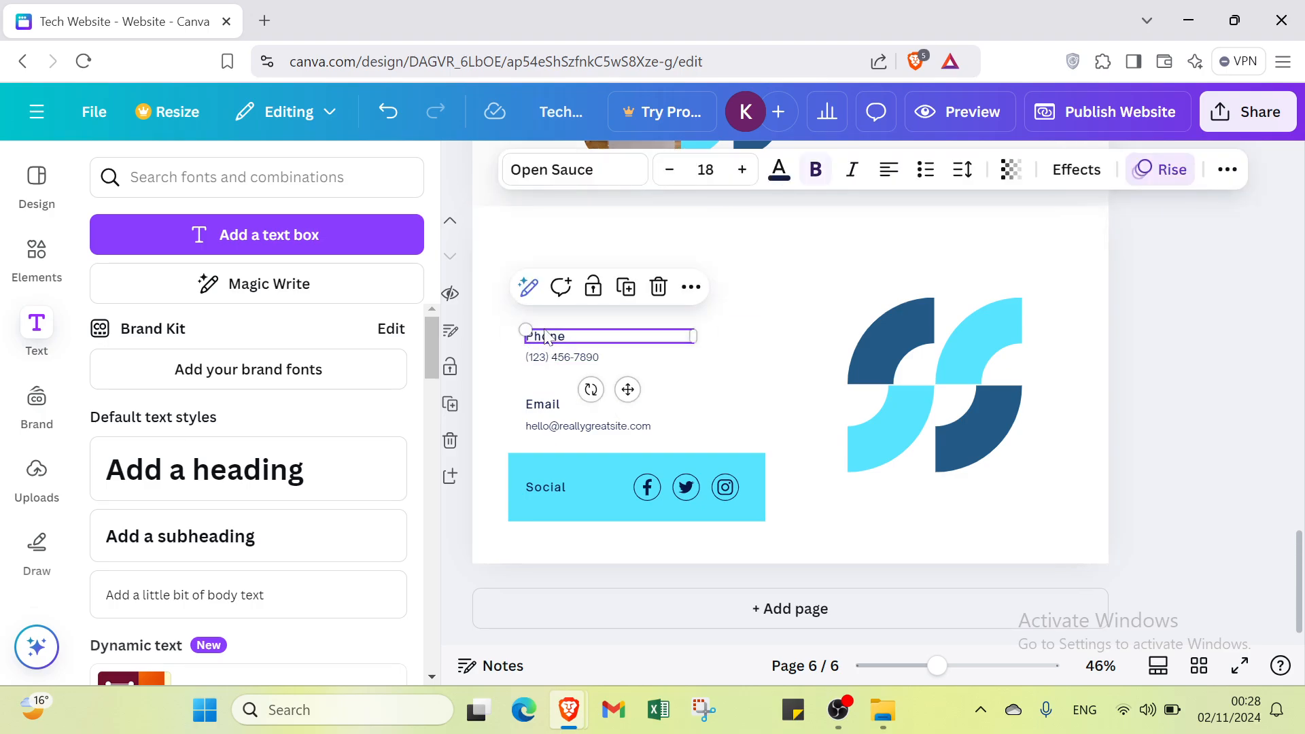
left_click(605, 358)
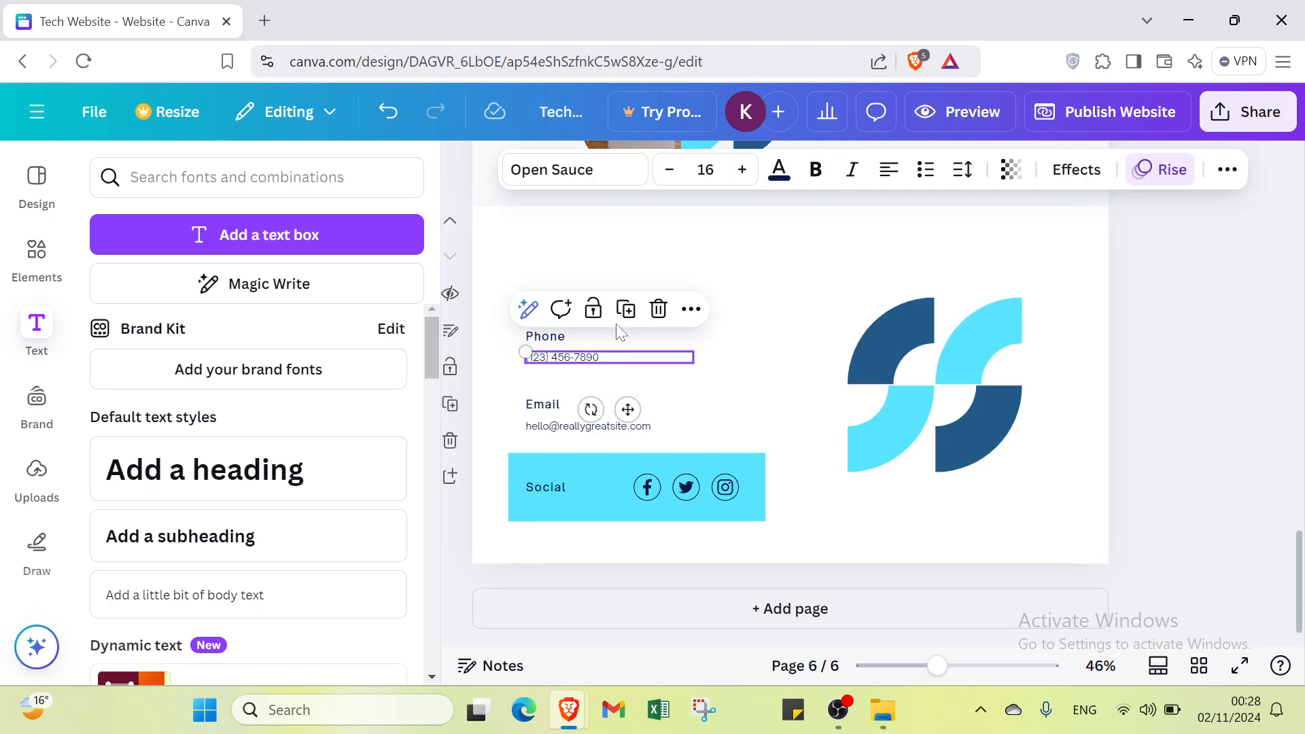
left_click(654, 310)
left_click(652, 337)
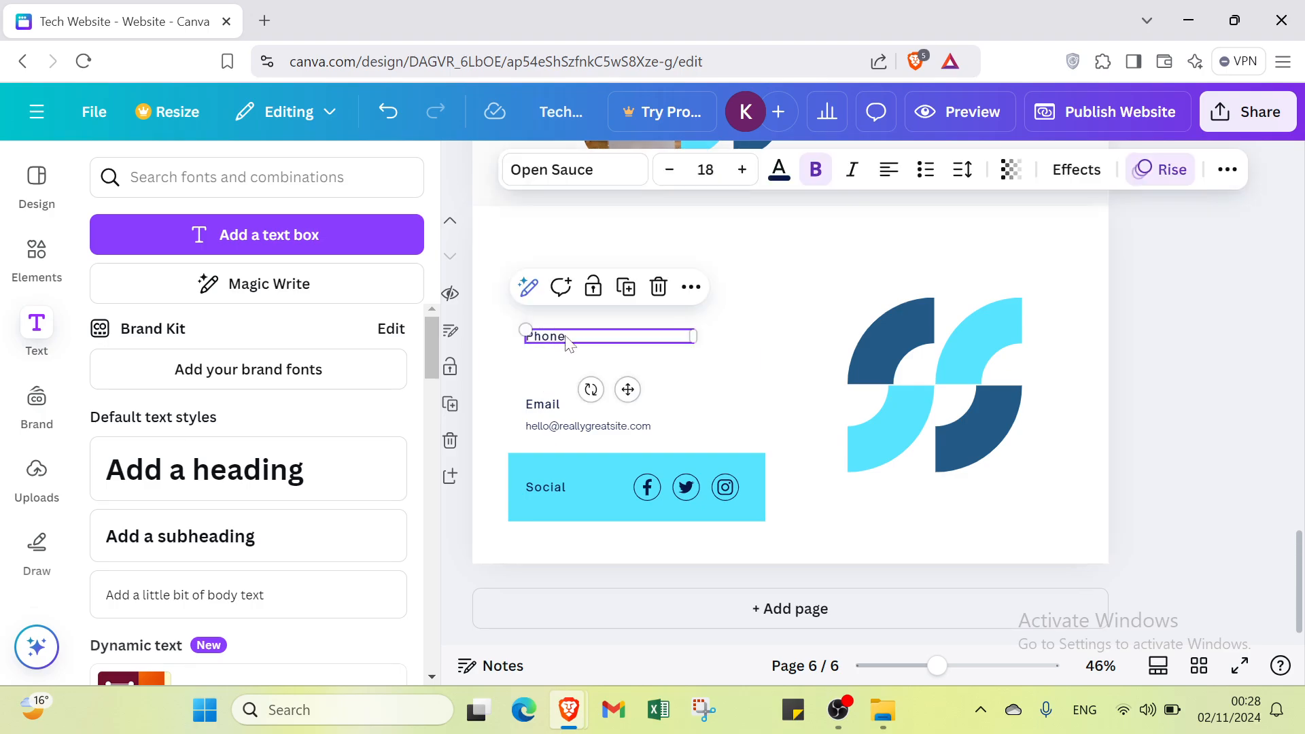
left_click(656, 286)
Step: Delete the white rectangle behind the email details and the light blue rectangle behind the social row
left_click(543, 395)
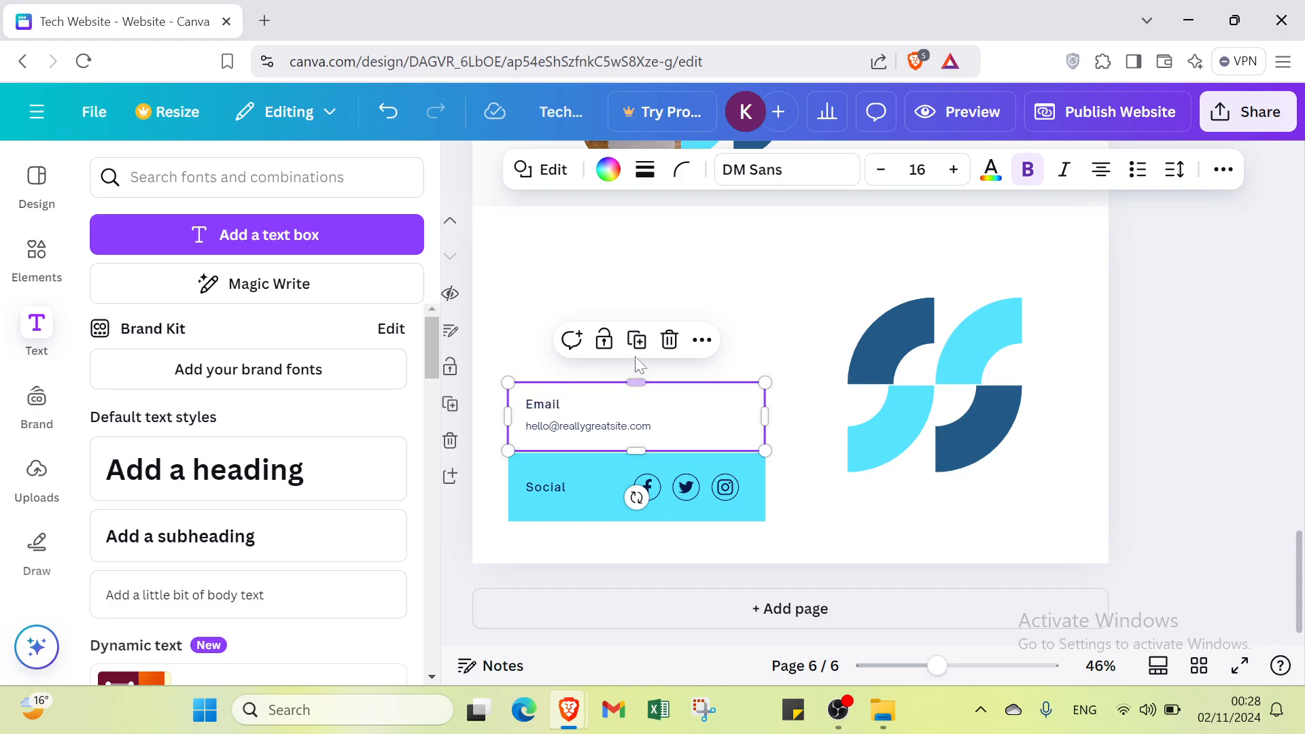
left_click(670, 342)
left_click(564, 467)
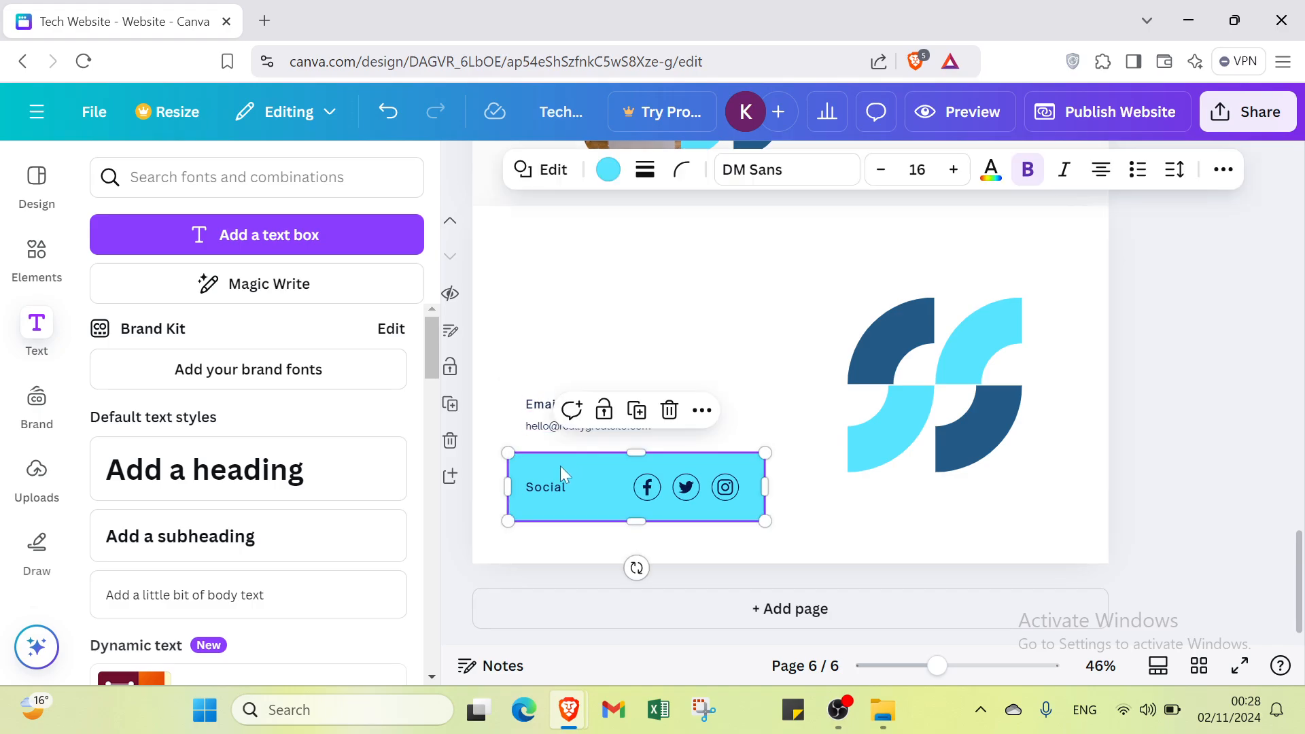
left_click(668, 409)
Step: Delete the email address text and the "Email" label from the contact page
left_click(605, 426)
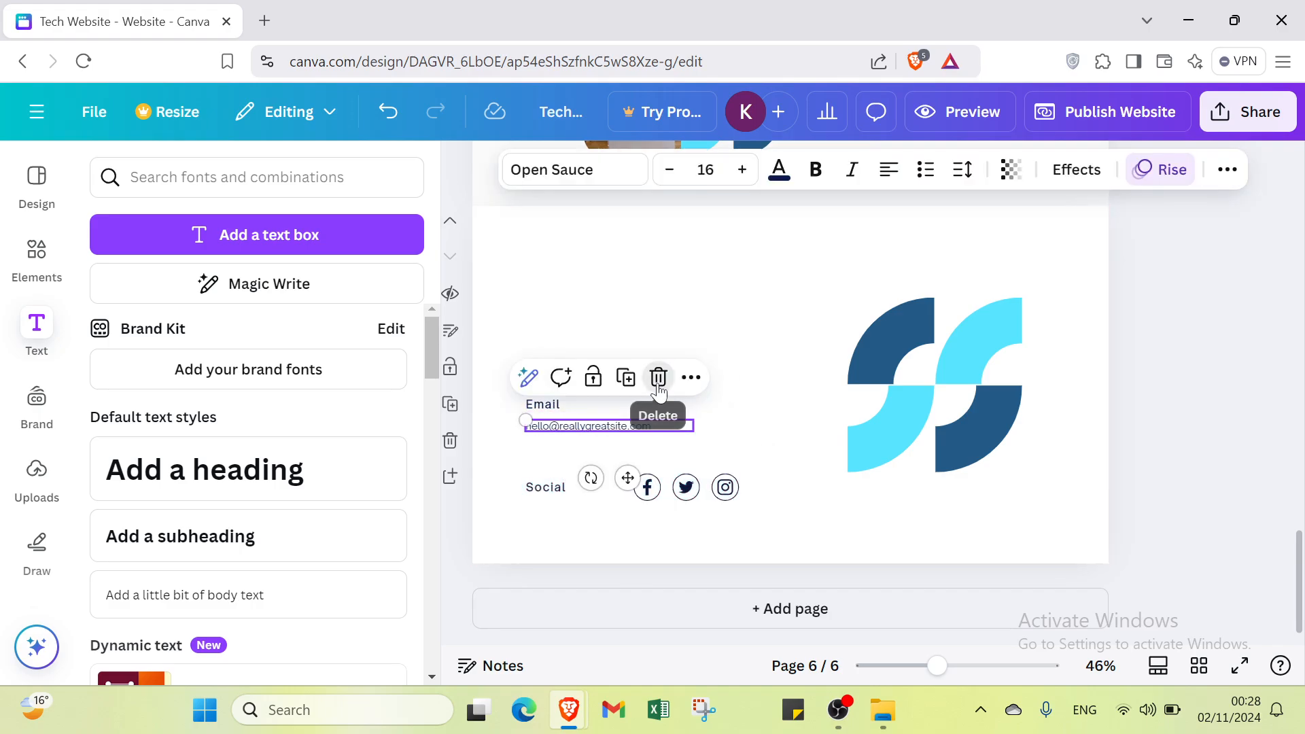
left_click(658, 376)
double_click(548, 405)
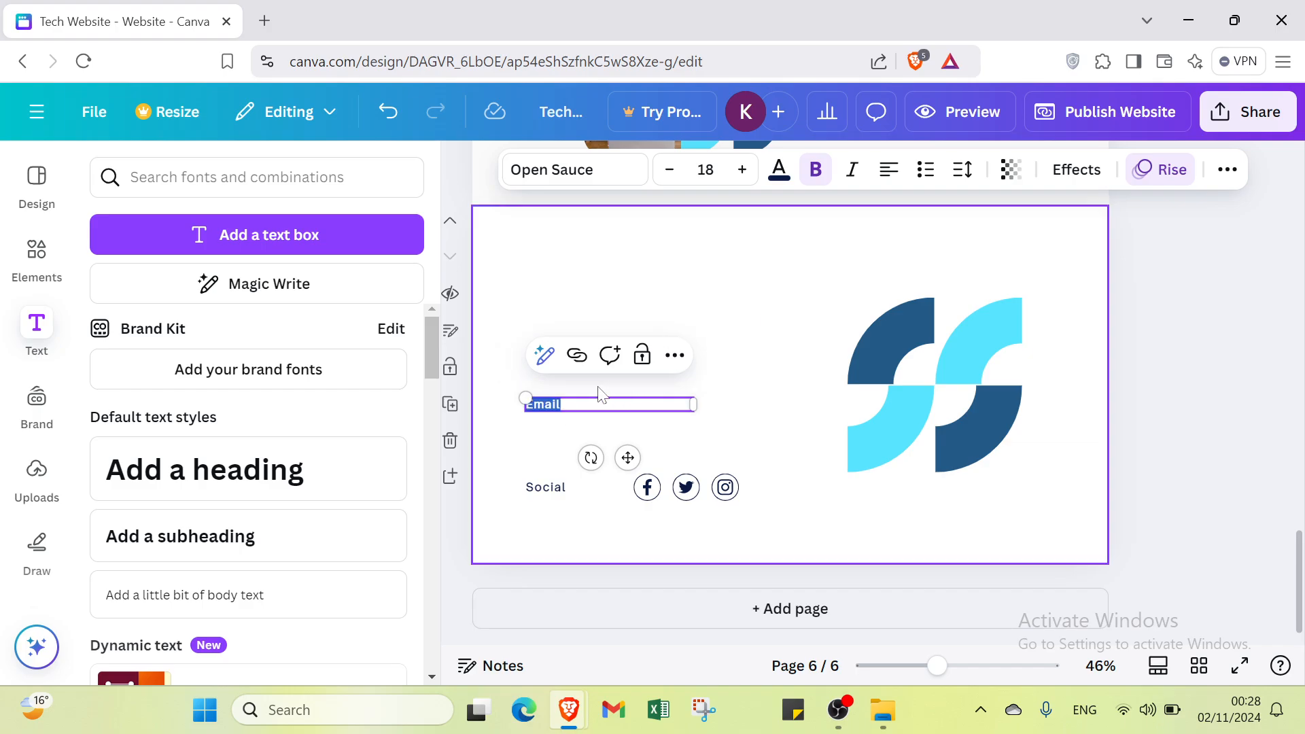
left_click(583, 404)
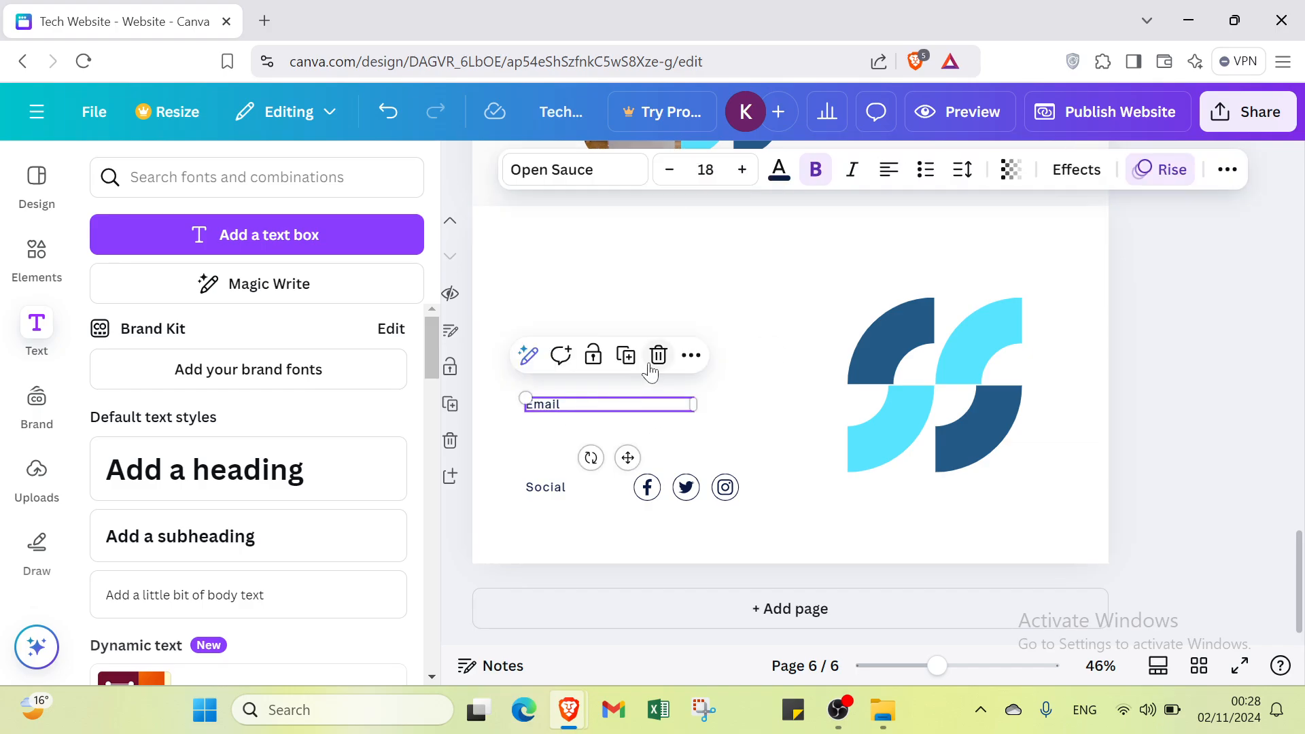
left_click(658, 356)
Step: Delete the "Social" label from the contact page
left_click(551, 491)
left_click(550, 491)
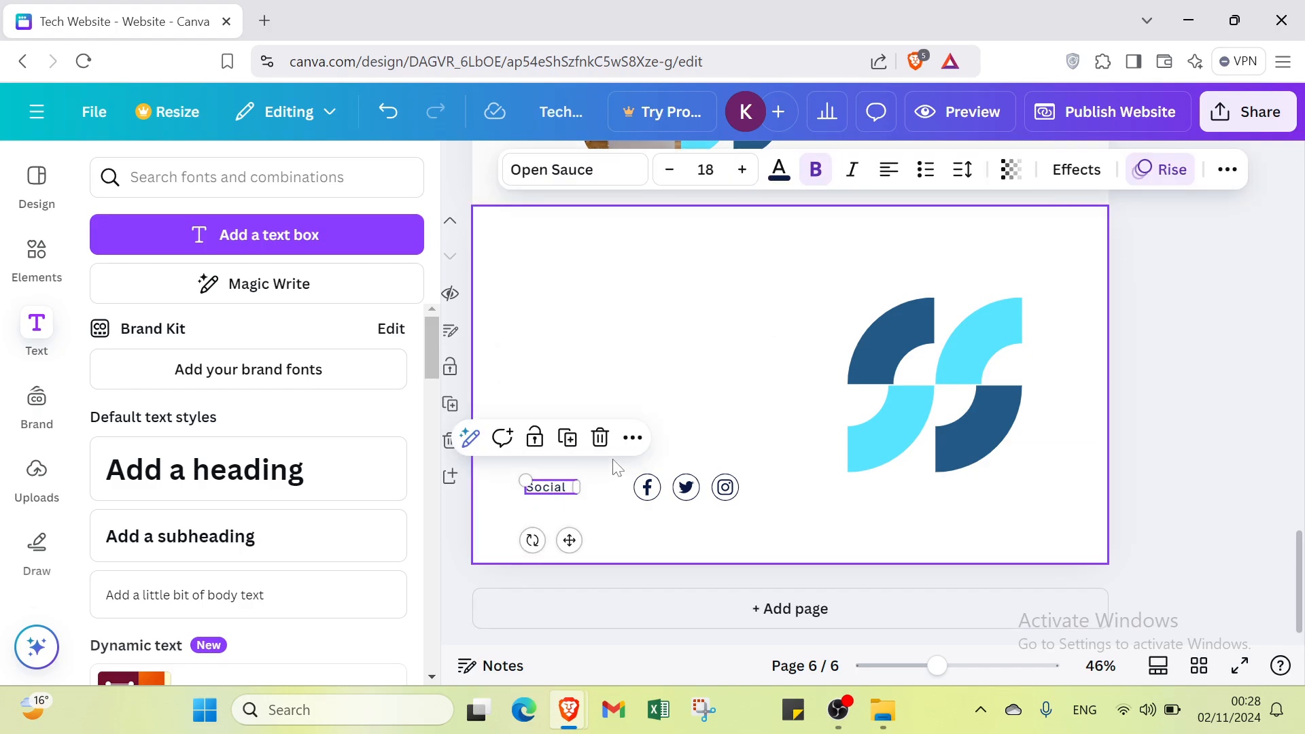
left_click(600, 437)
Step: Delete the Facebook, Twitter and Instagram icons and the blue logo graphic from the contact page
left_click(648, 484)
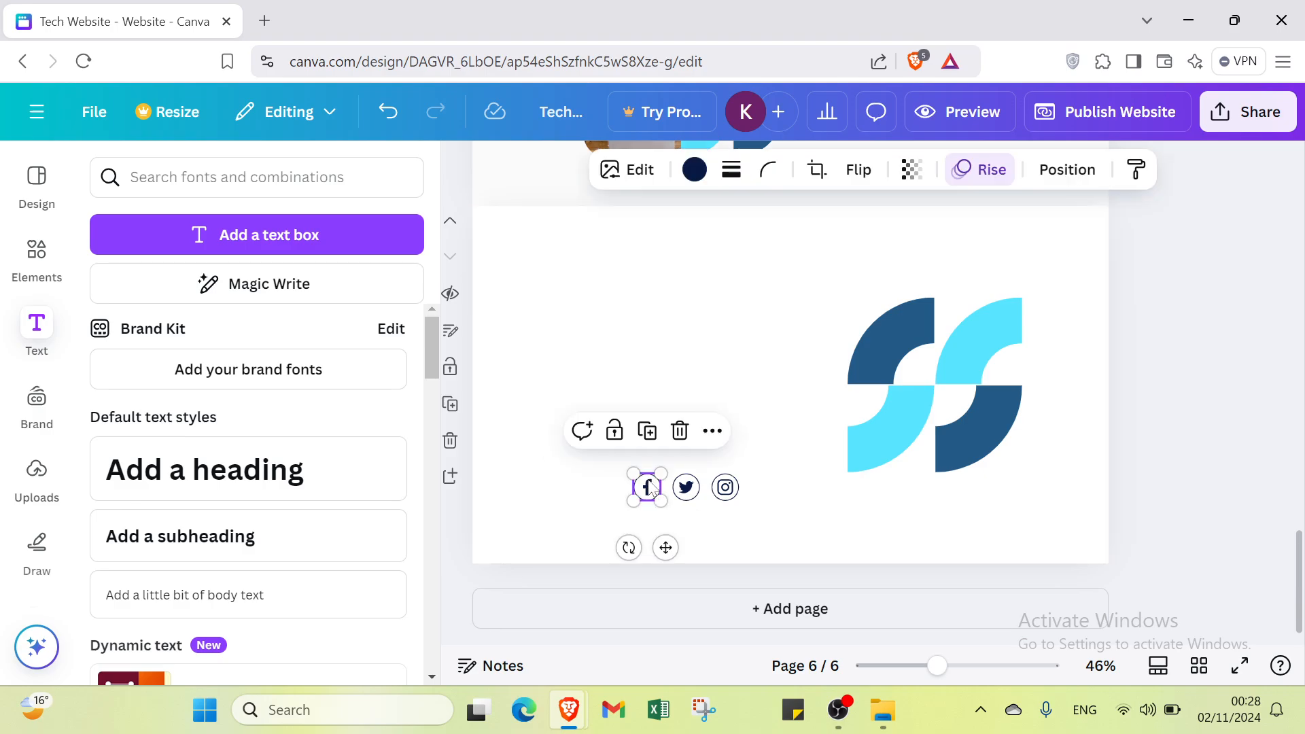
left_click(679, 428)
left_click(683, 490)
left_click(716, 431)
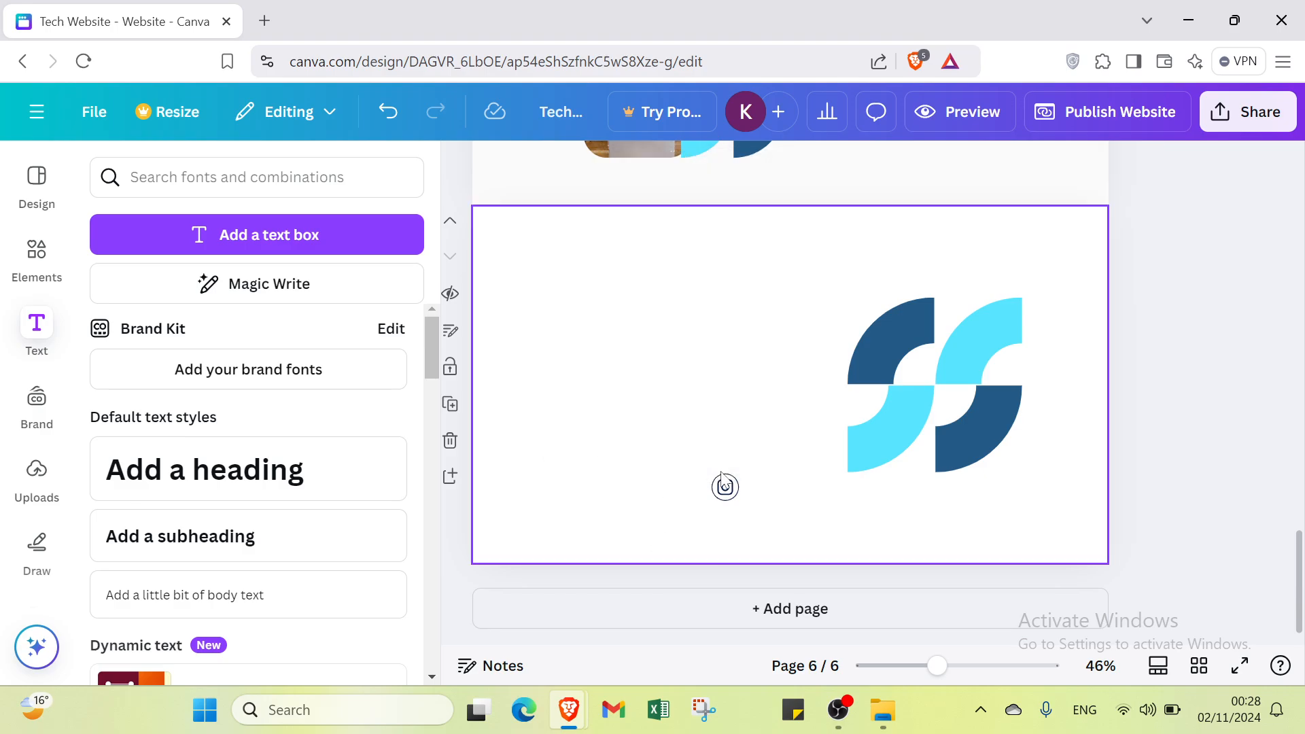
left_click(725, 486)
left_click(908, 380)
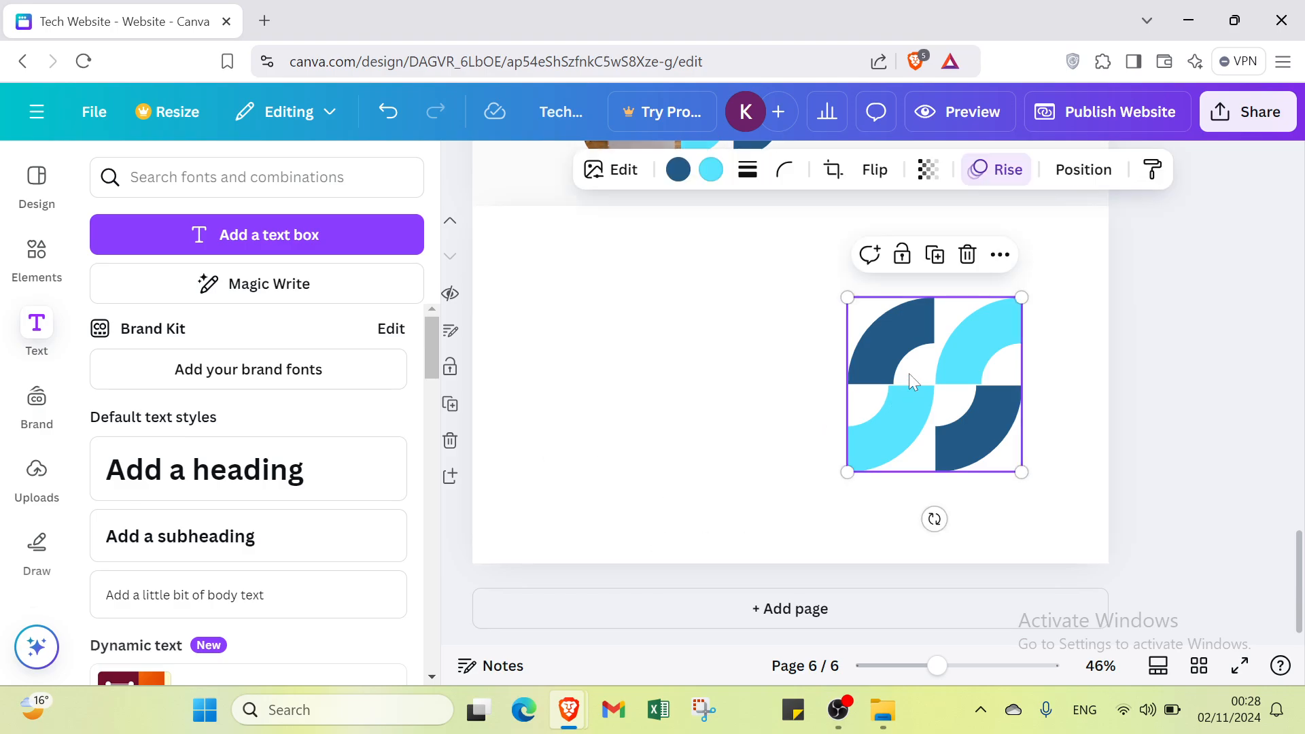
left_click(969, 255)
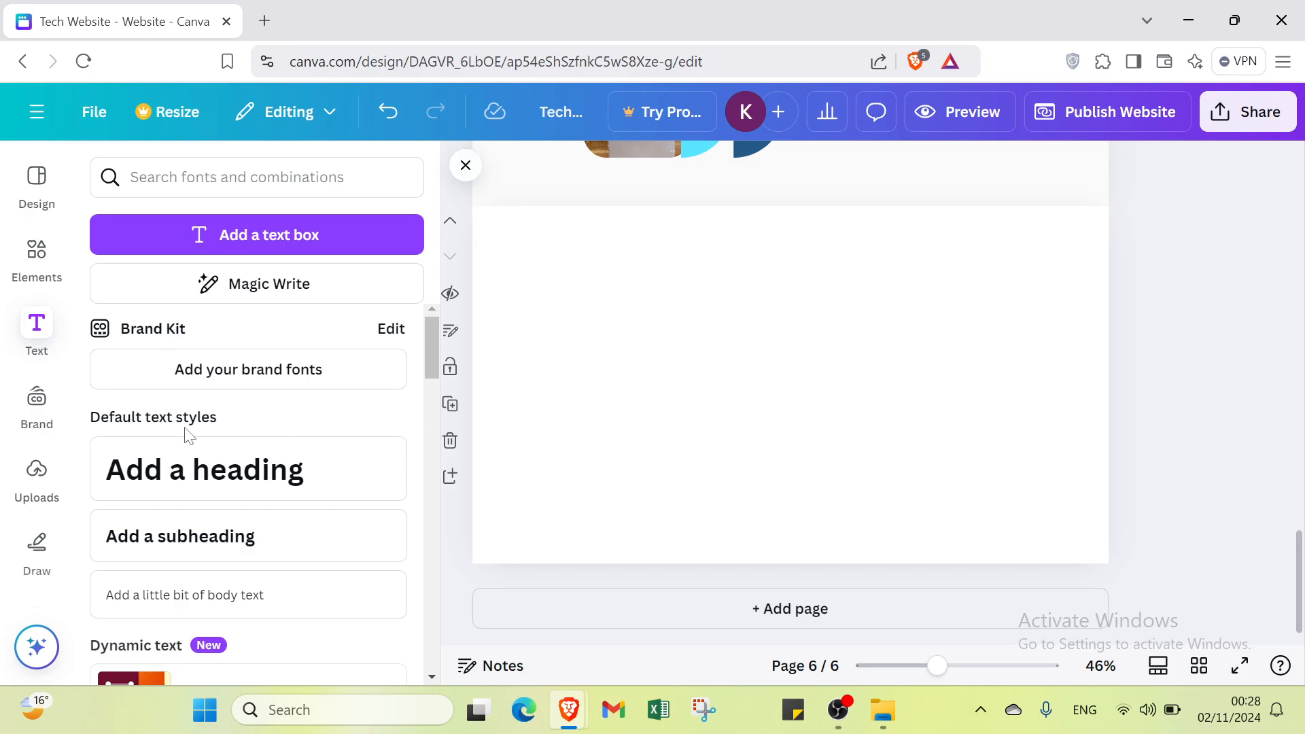
Step: Add the uploaded purple light-ray image to the emptied contact page and enlarge it into the page's upper-left corner
left_click(38, 476)
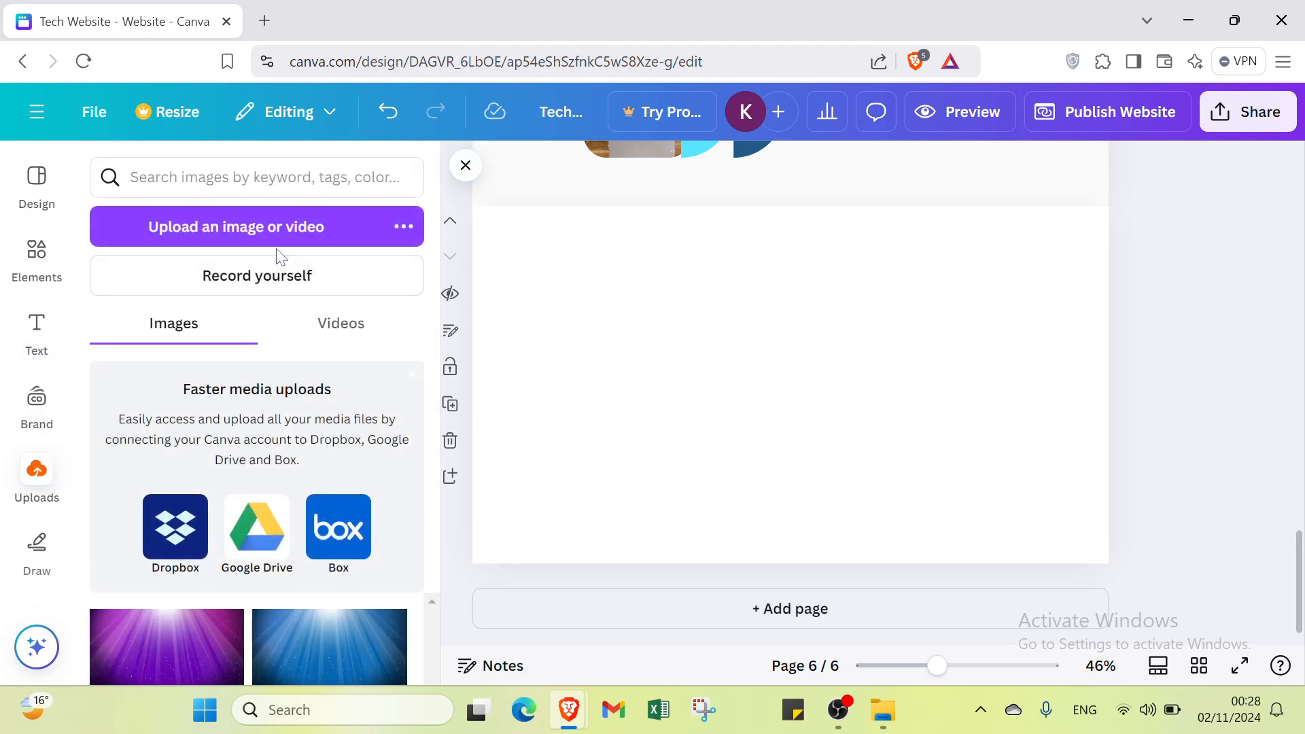
left_click(189, 640)
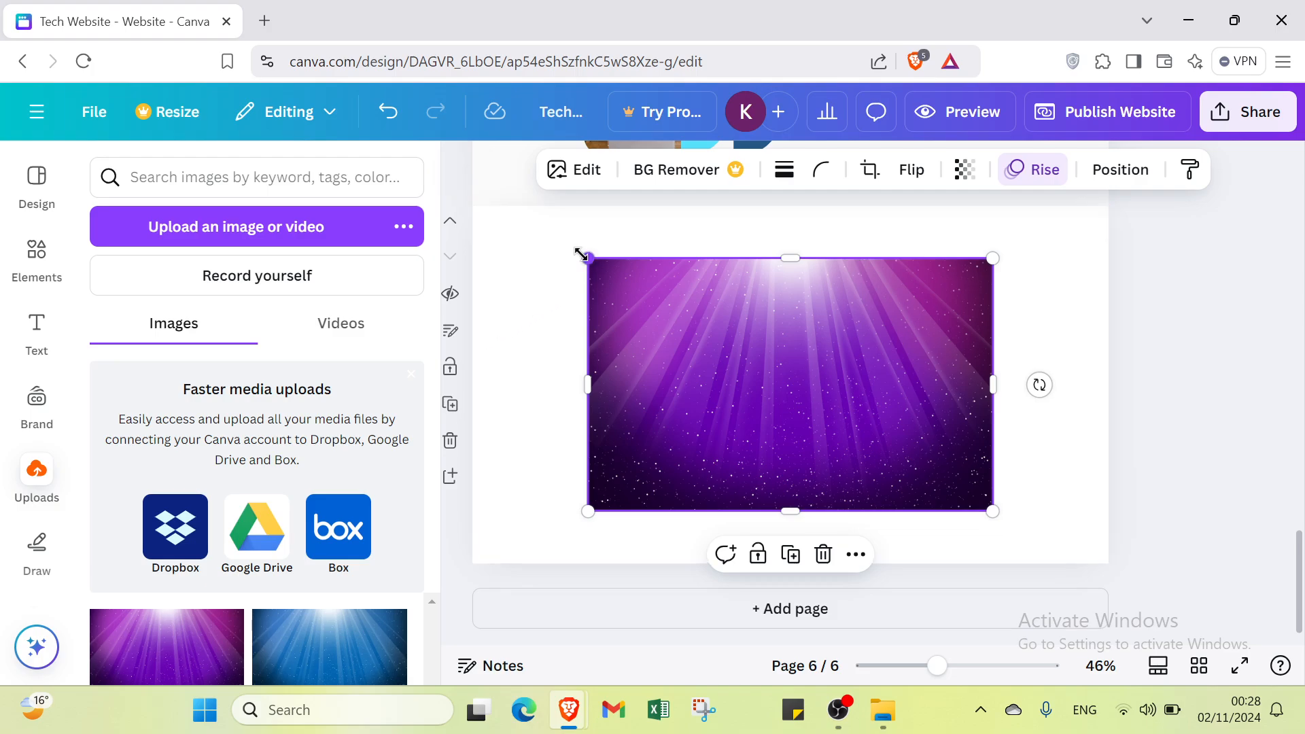
left_click_drag(581, 255, 488, 230)
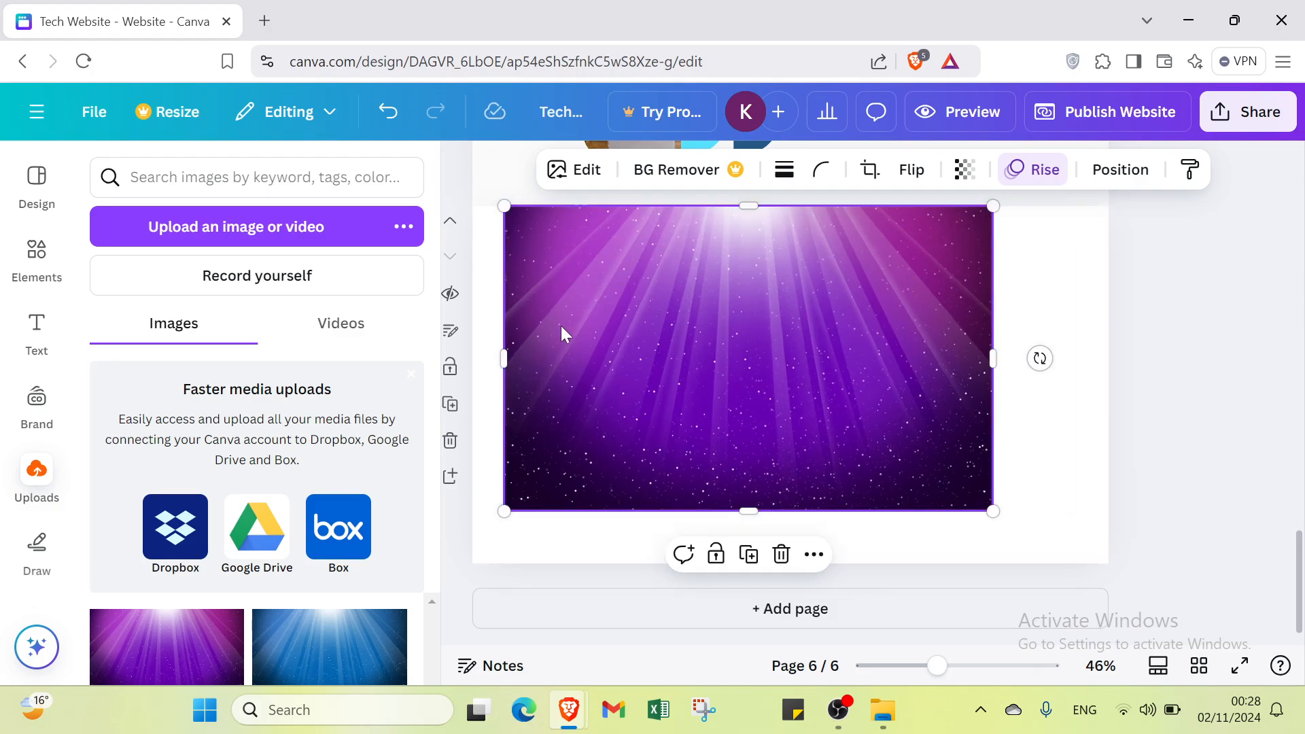
left_click_drag(562, 335, 562, 344)
left_click_drag(509, 230, 473, 205)
Step: Move the image page above the "A little about LMS" page and enlarge the purple image, aligning it to the page's right edge
left_click(450, 220)
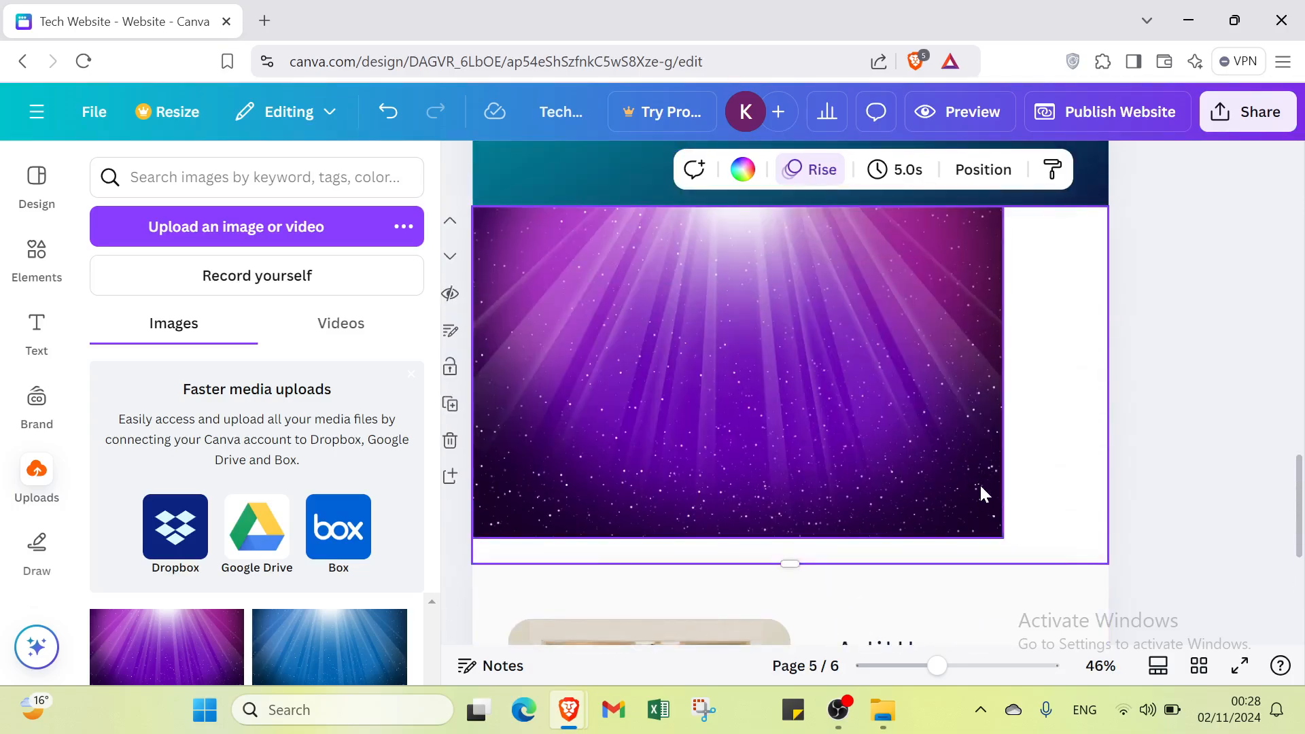
left_click(980, 488)
left_click_drag(1003, 537, 1080, 586)
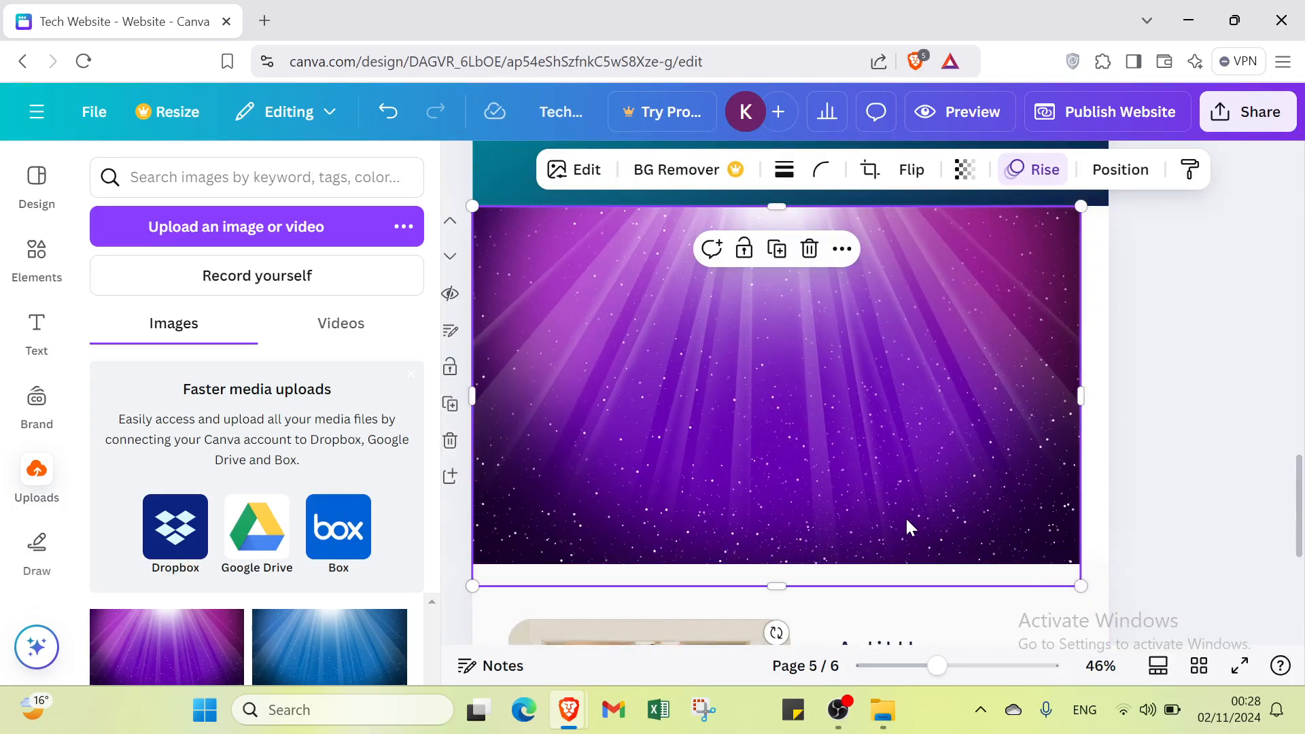
scroll(904, 516, "up", 5)
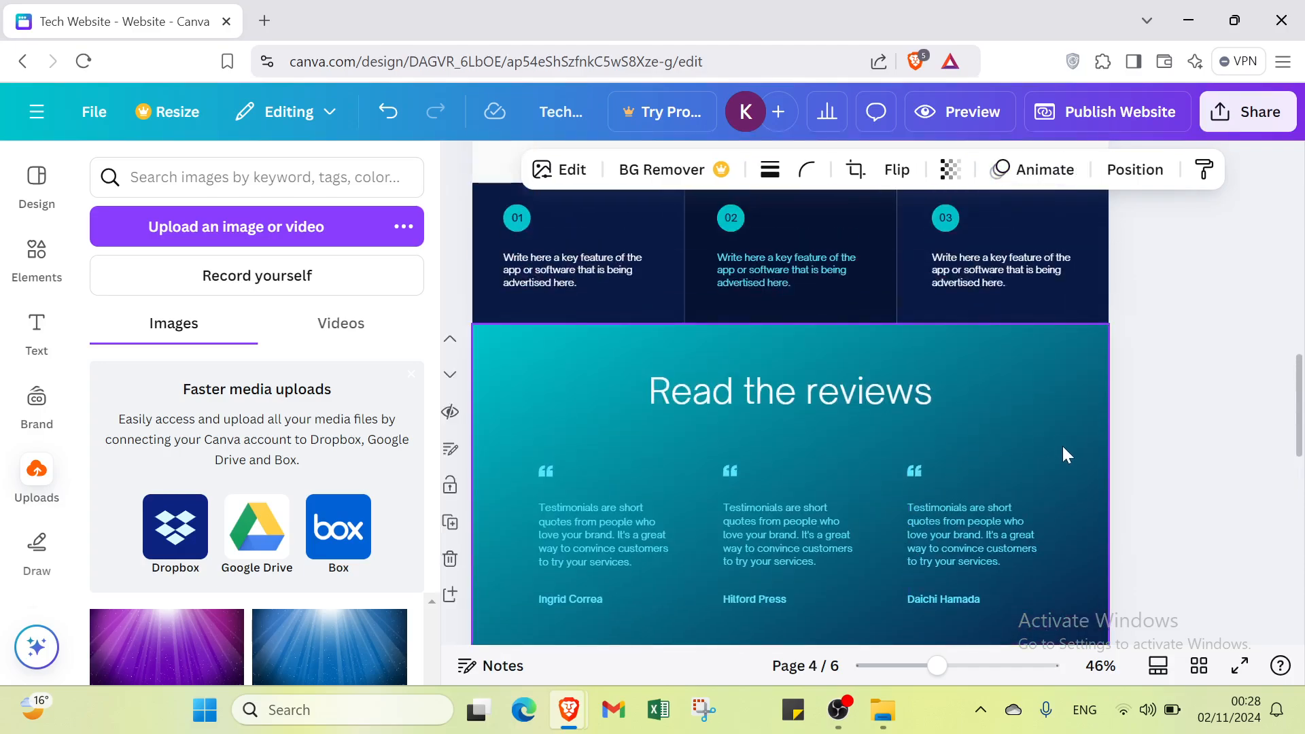
scroll(1066, 454, "down", 5)
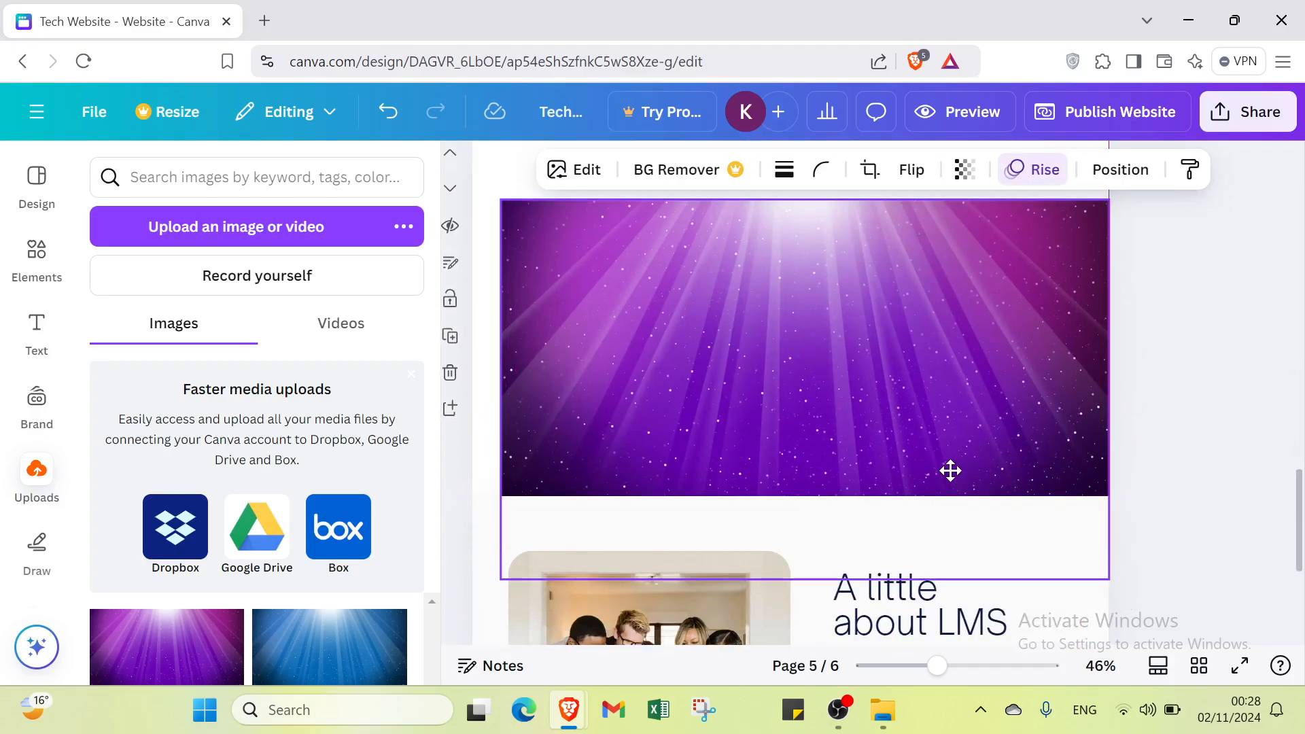
left_click_drag(951, 471, 951, 486)
Step: Move the purple image onto the "A little about LMS" page and enlarge it to cover the whole page
scroll(959, 493, "down", 3)
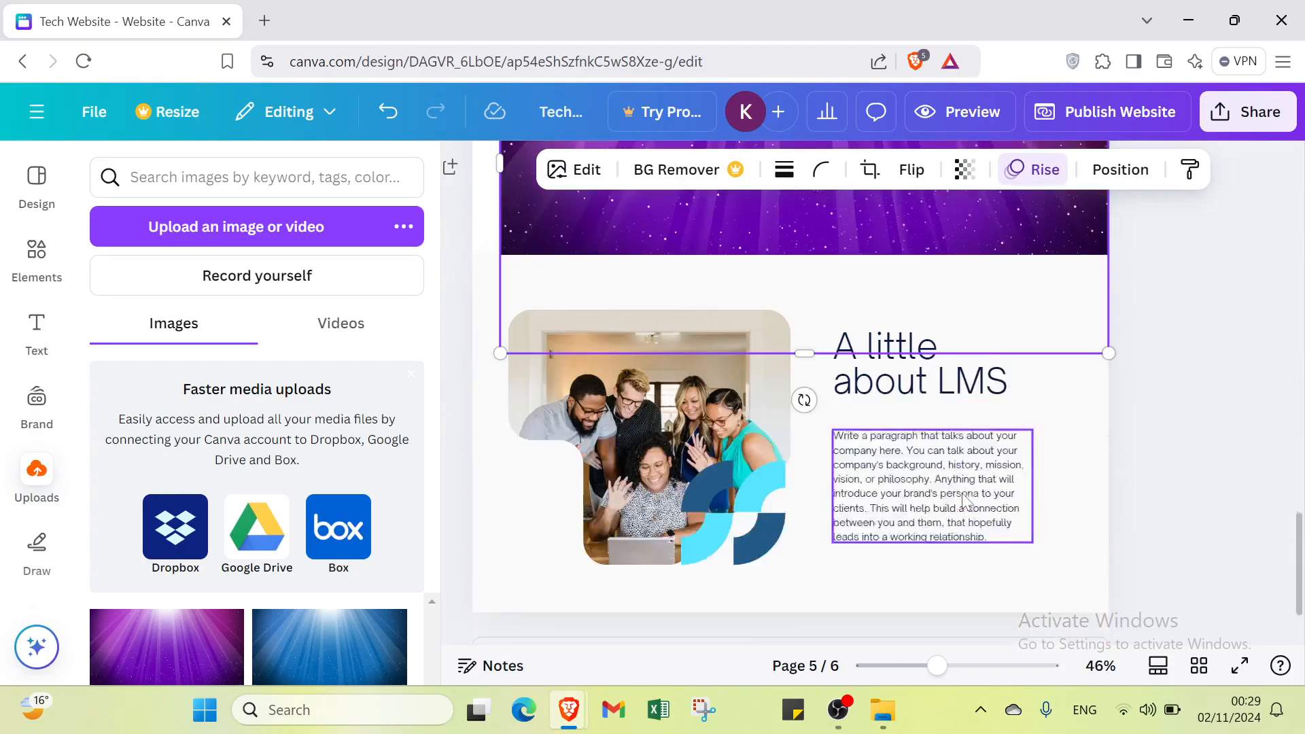
left_click(885, 467)
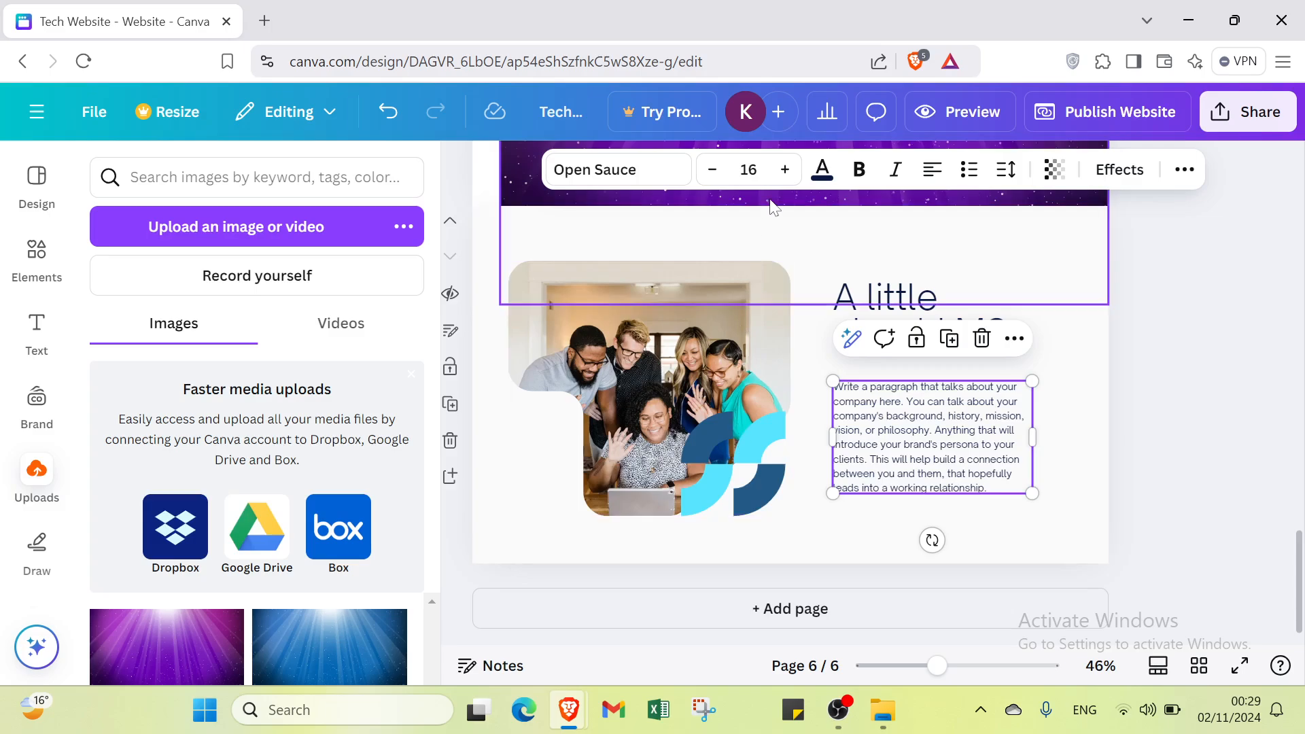
left_click_drag(774, 212, 749, 486)
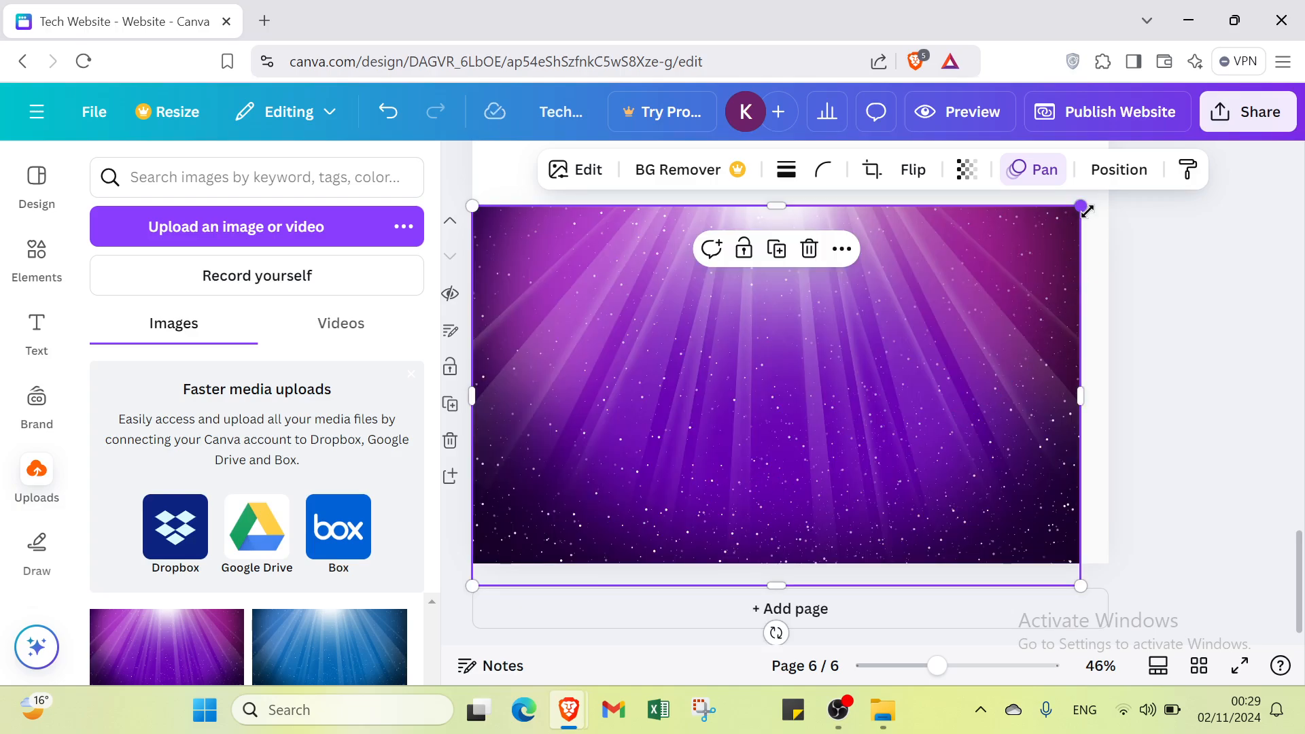
left_click_drag(1080, 206, 1128, 246)
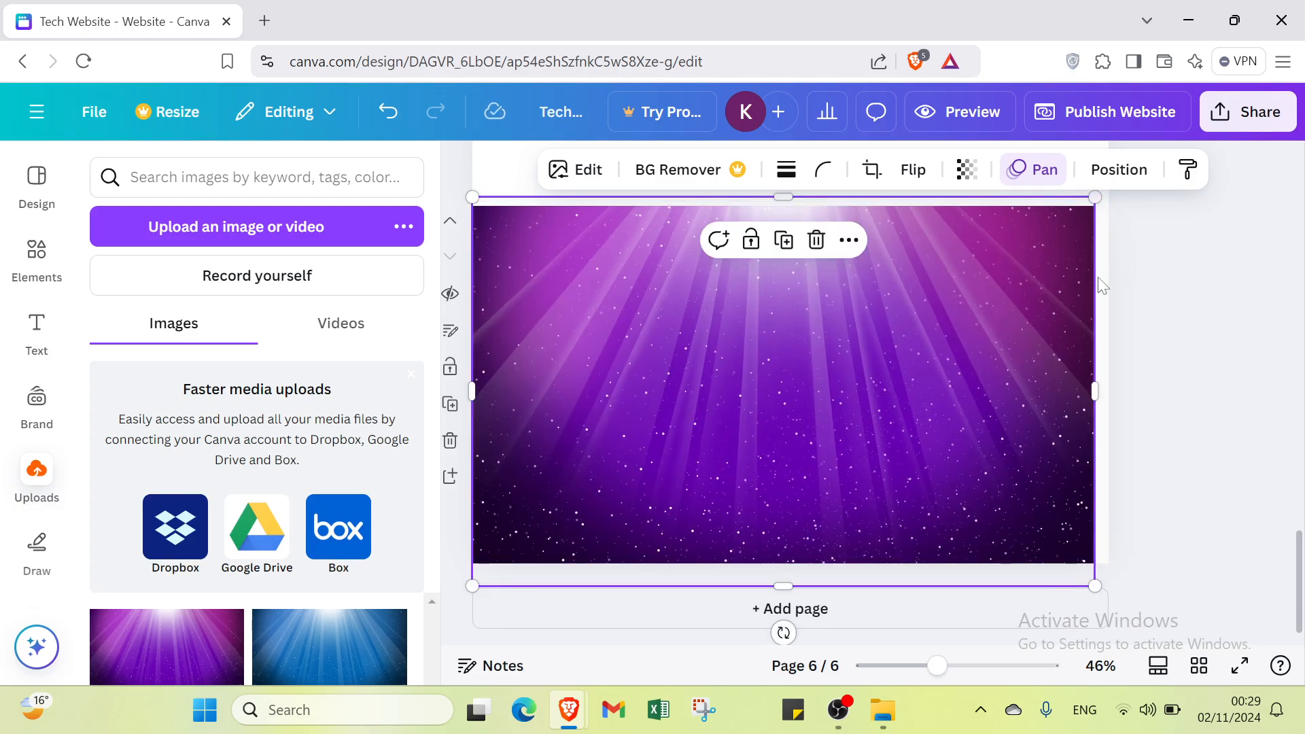
left_click_drag(1005, 382, 1019, 386)
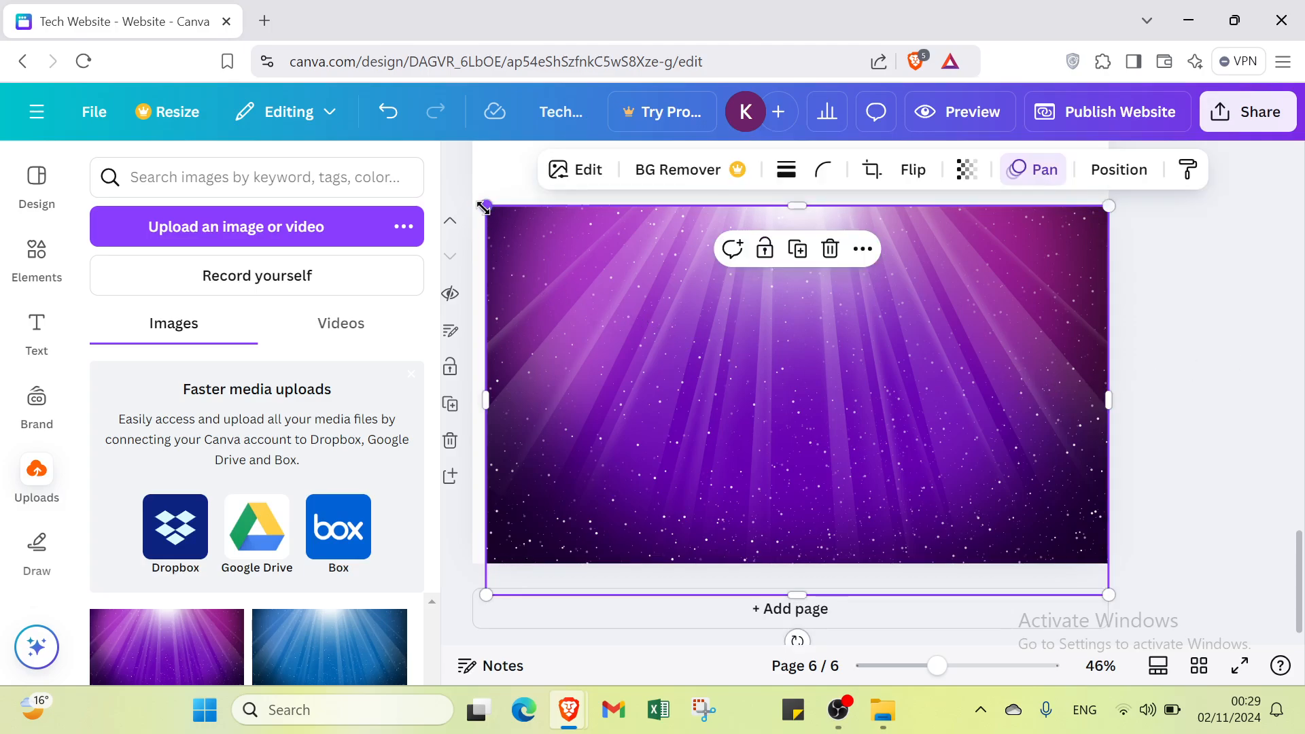
left_click_drag(484, 207, 473, 201)
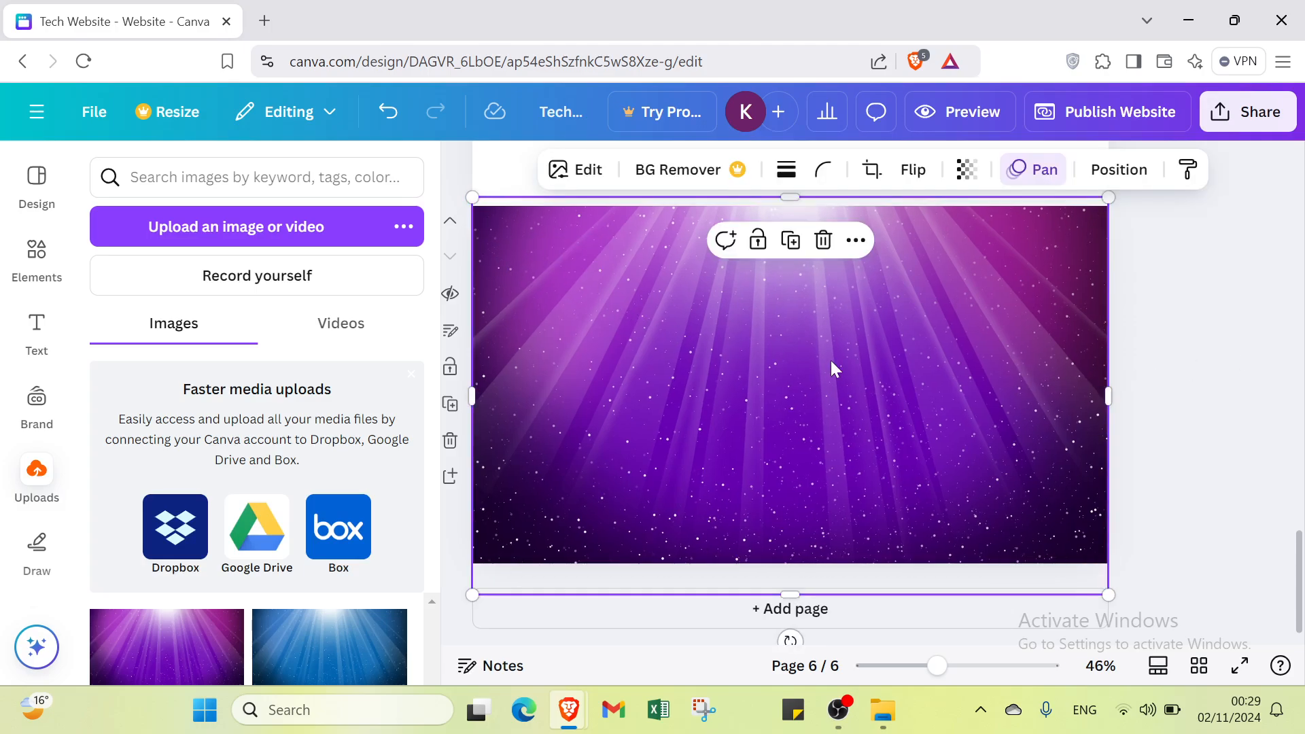
left_click(1265, 394)
scroll(1022, 503, "up", 10)
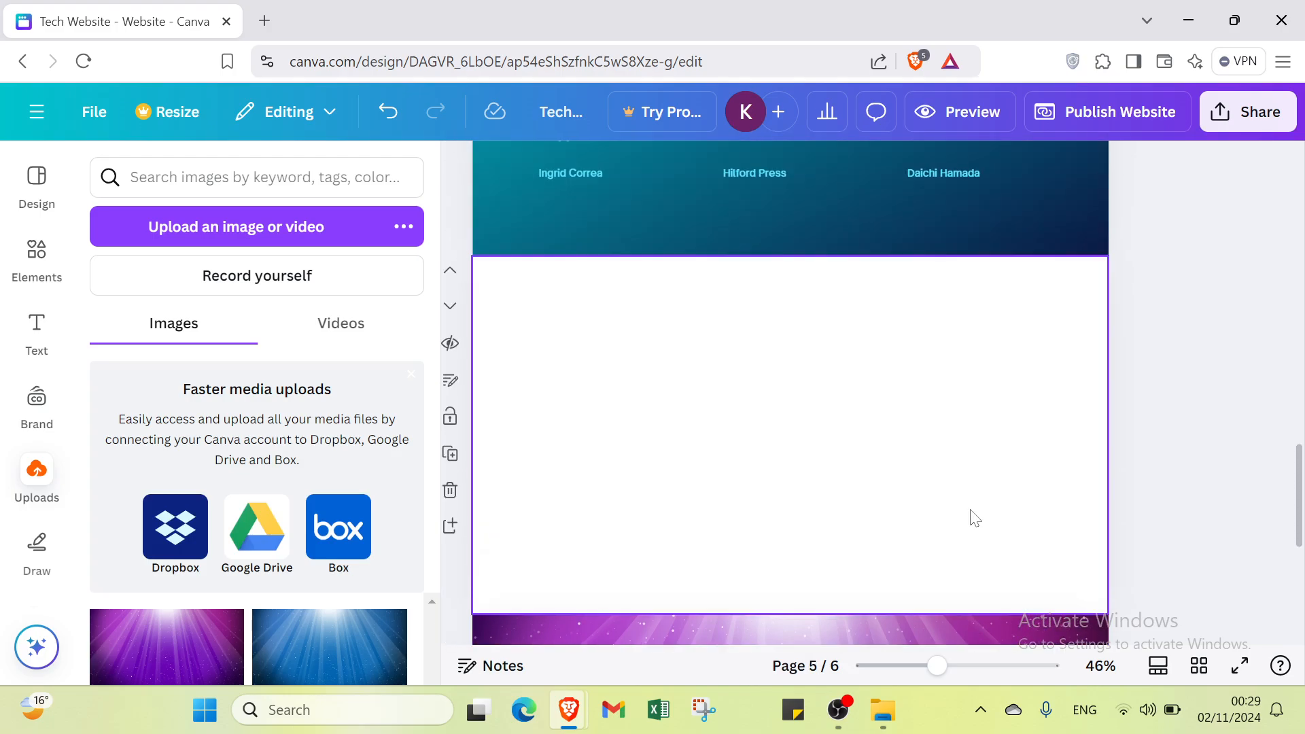
scroll(975, 518, "down", 10)
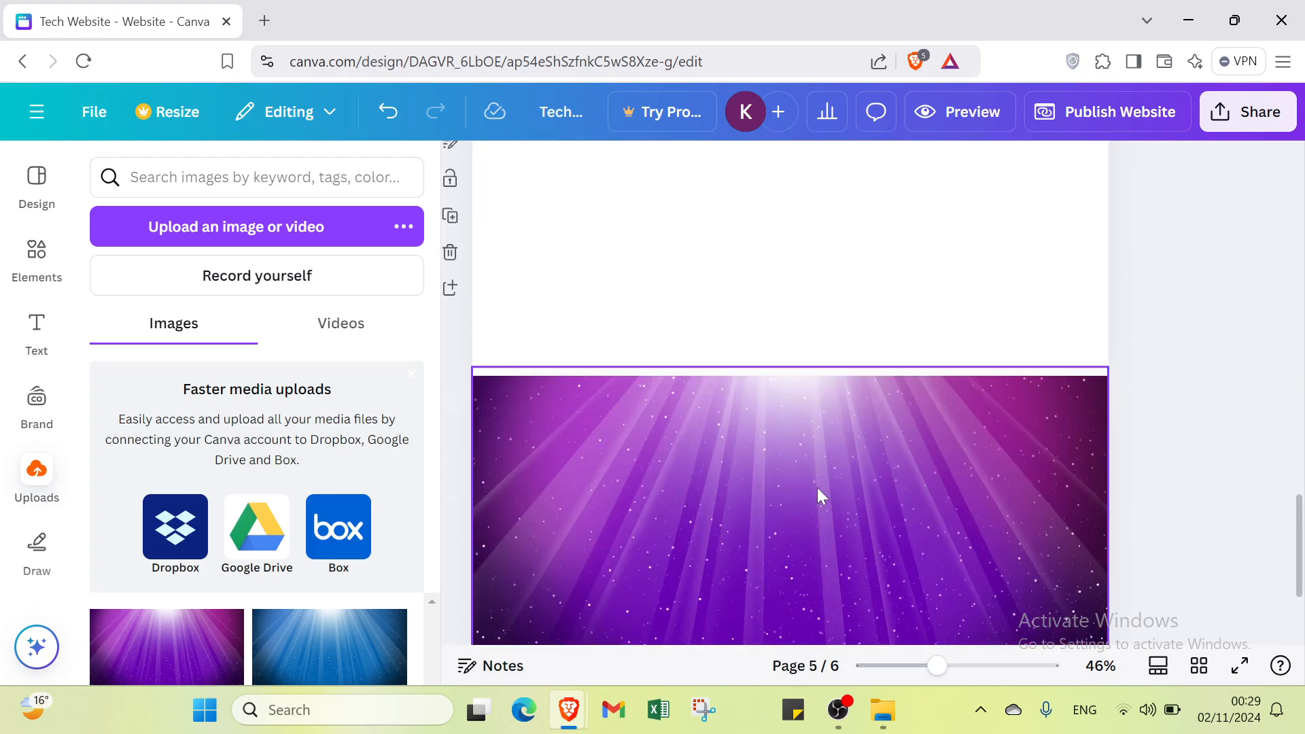
left_click(16, 360)
left_click(36, 284)
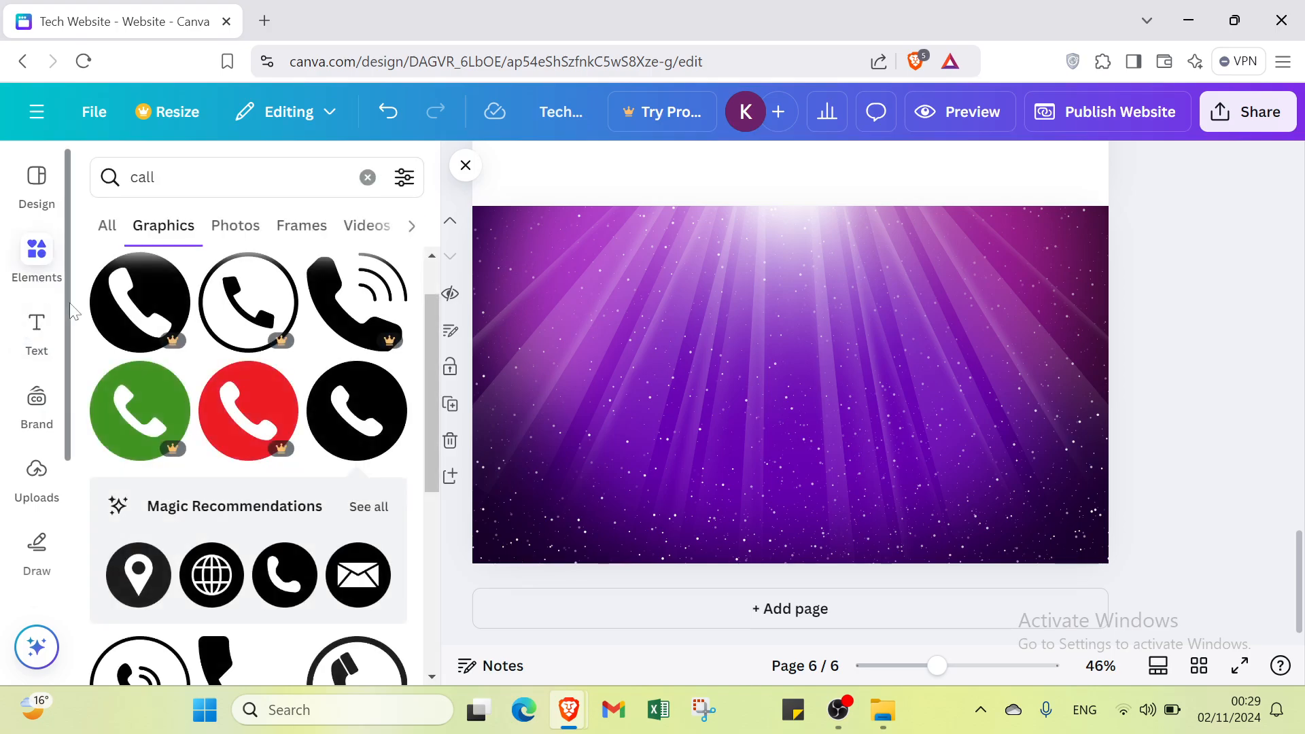
left_click(48, 197)
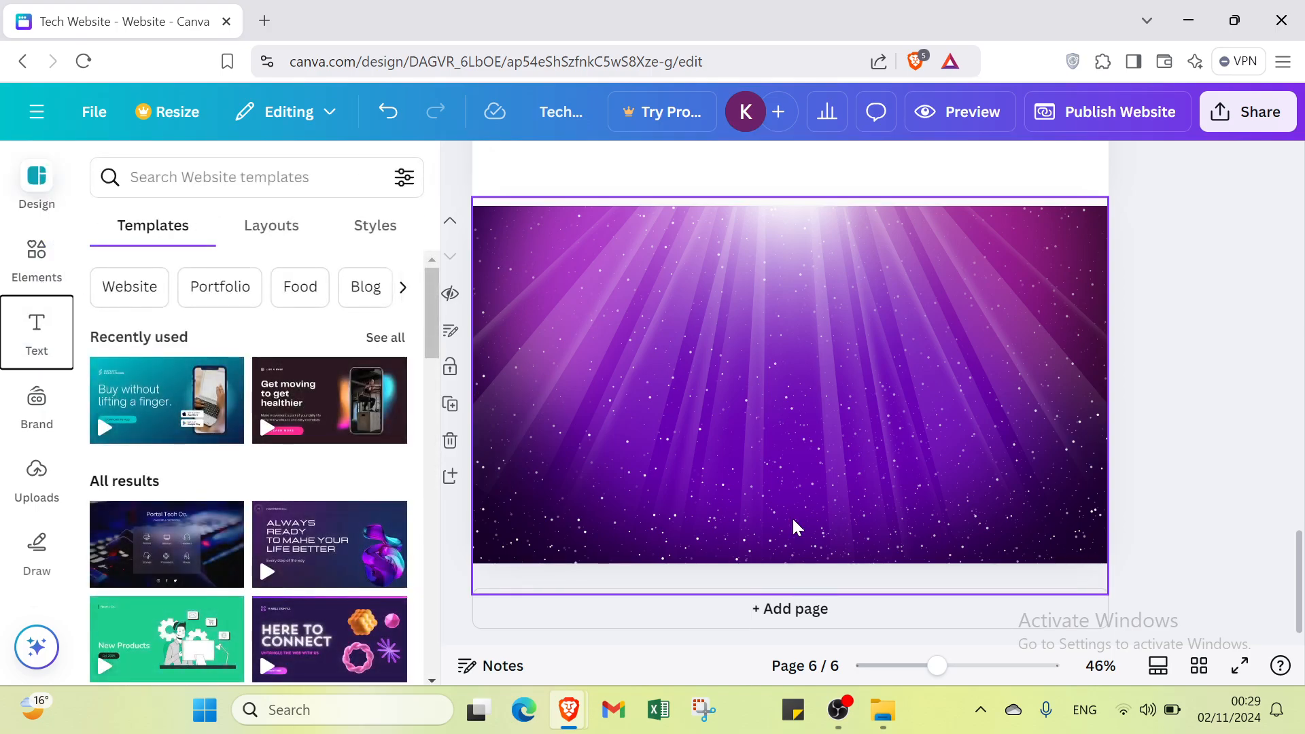
Step: Examine the design's sharing options, including the collaboration link access levels and the additional ways to publish
left_click(1243, 132)
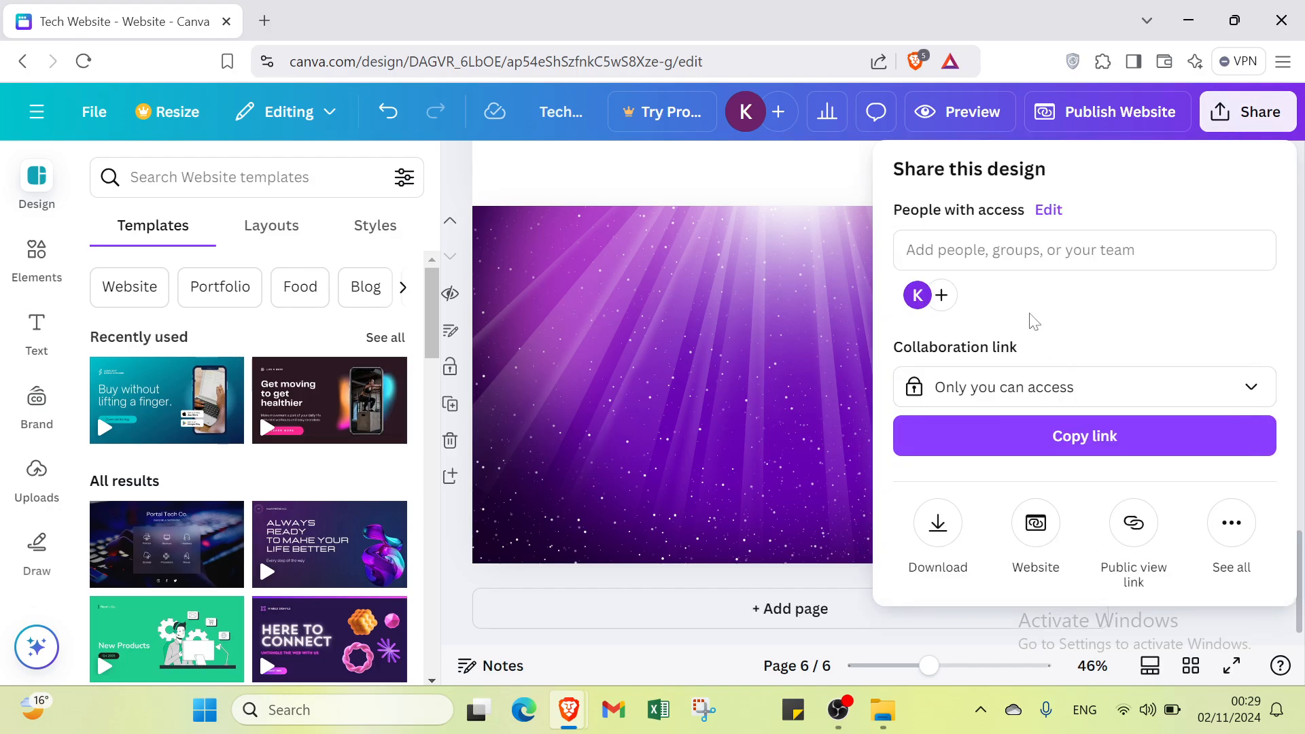
left_click(999, 396)
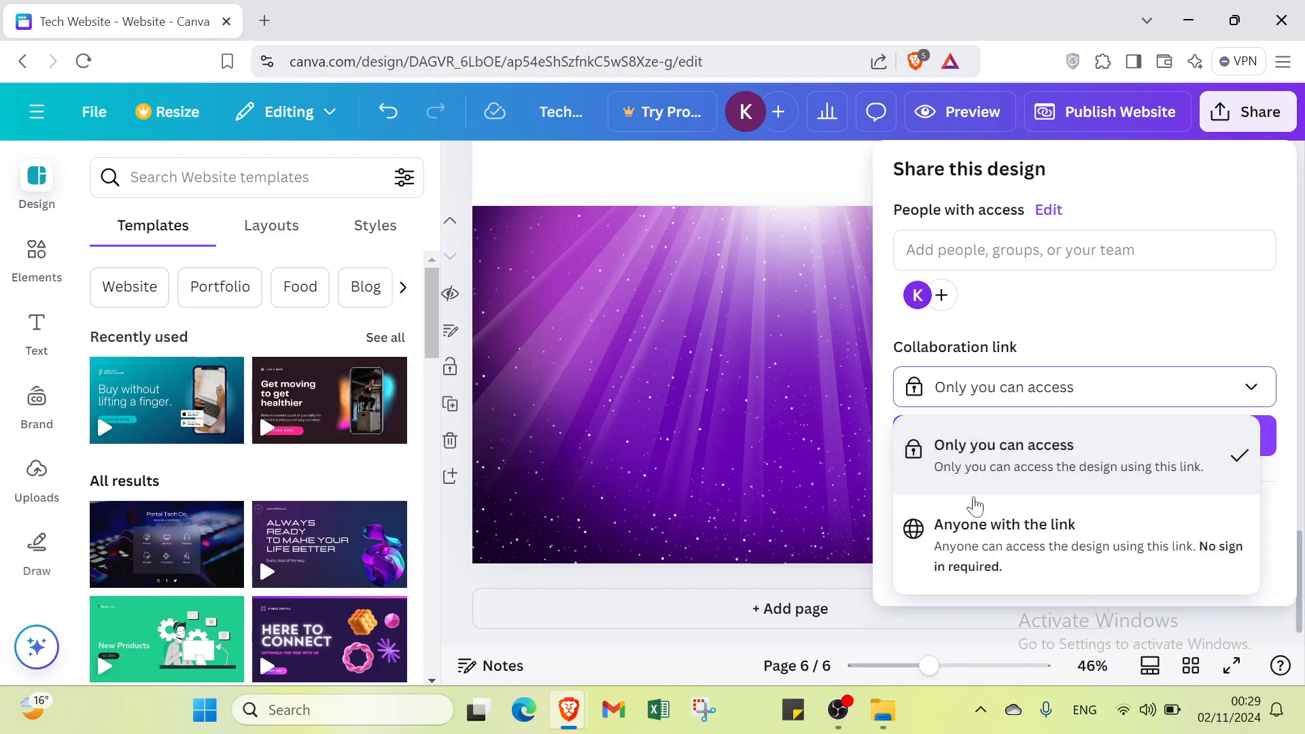
left_click(1111, 405)
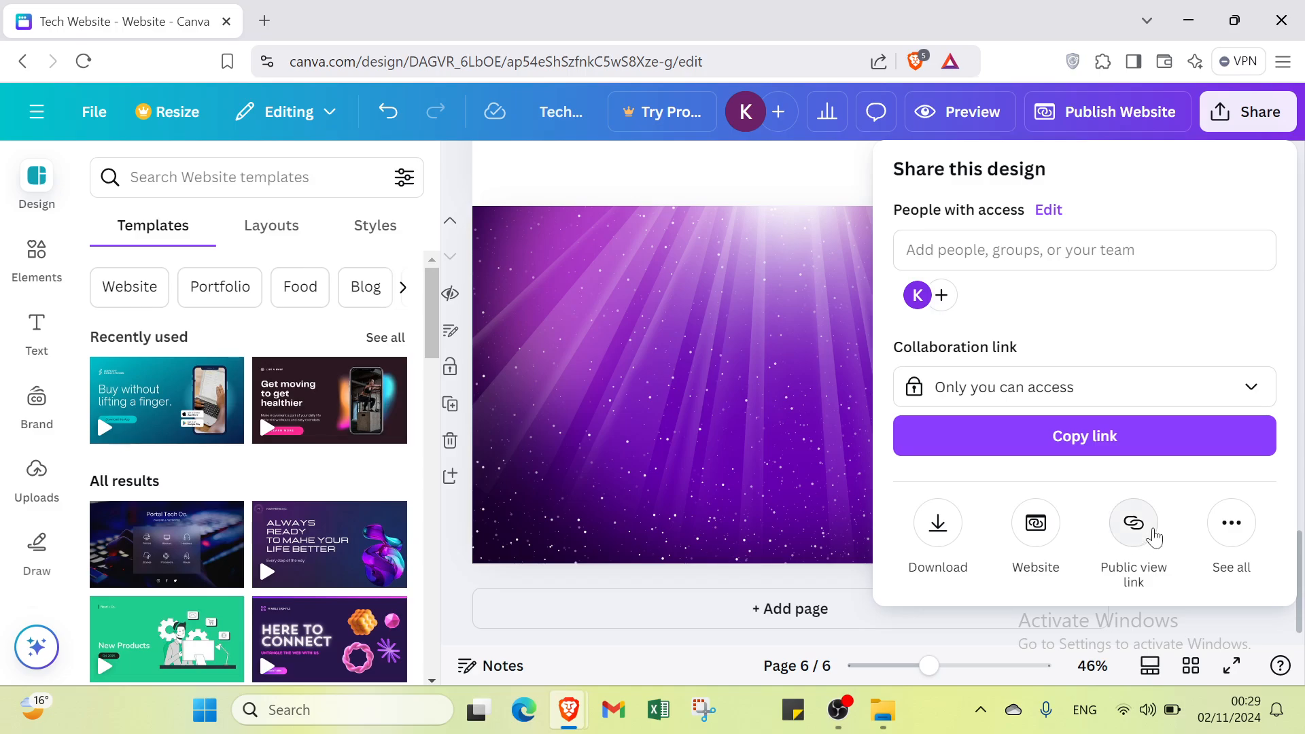
left_click(1231, 537)
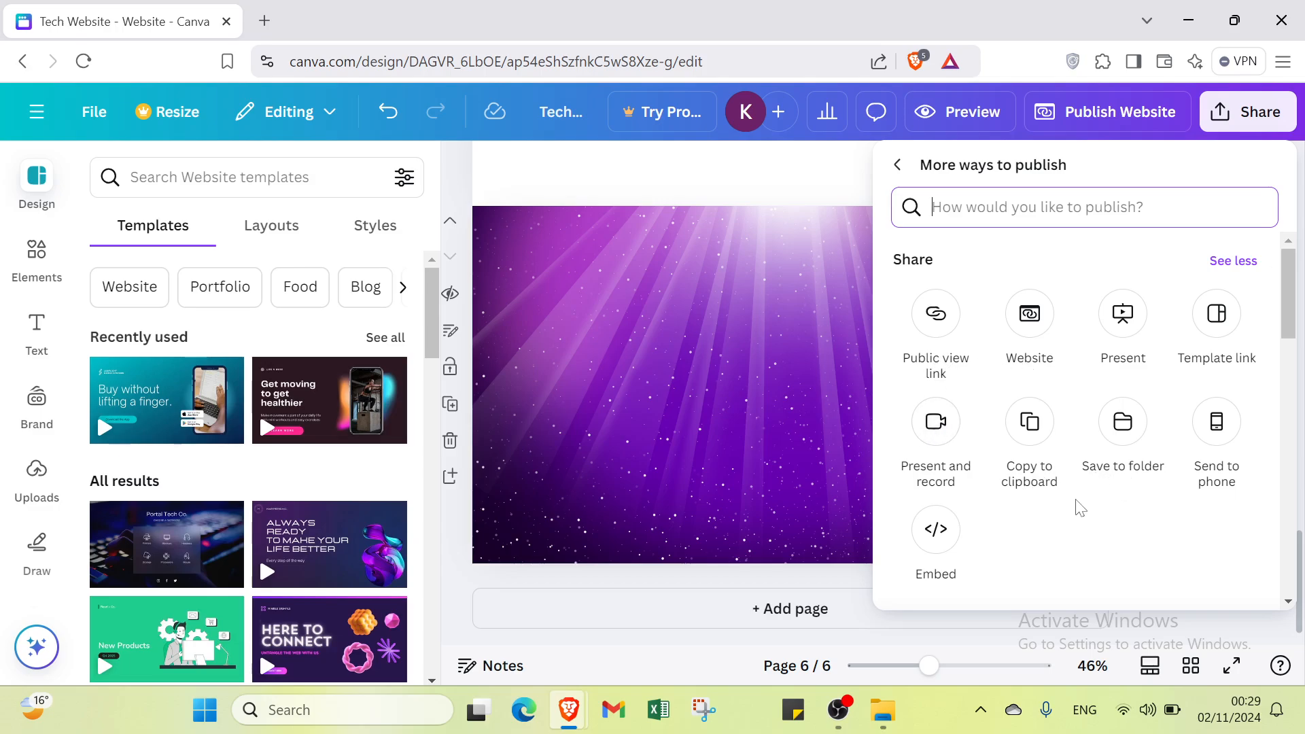
left_click(727, 577)
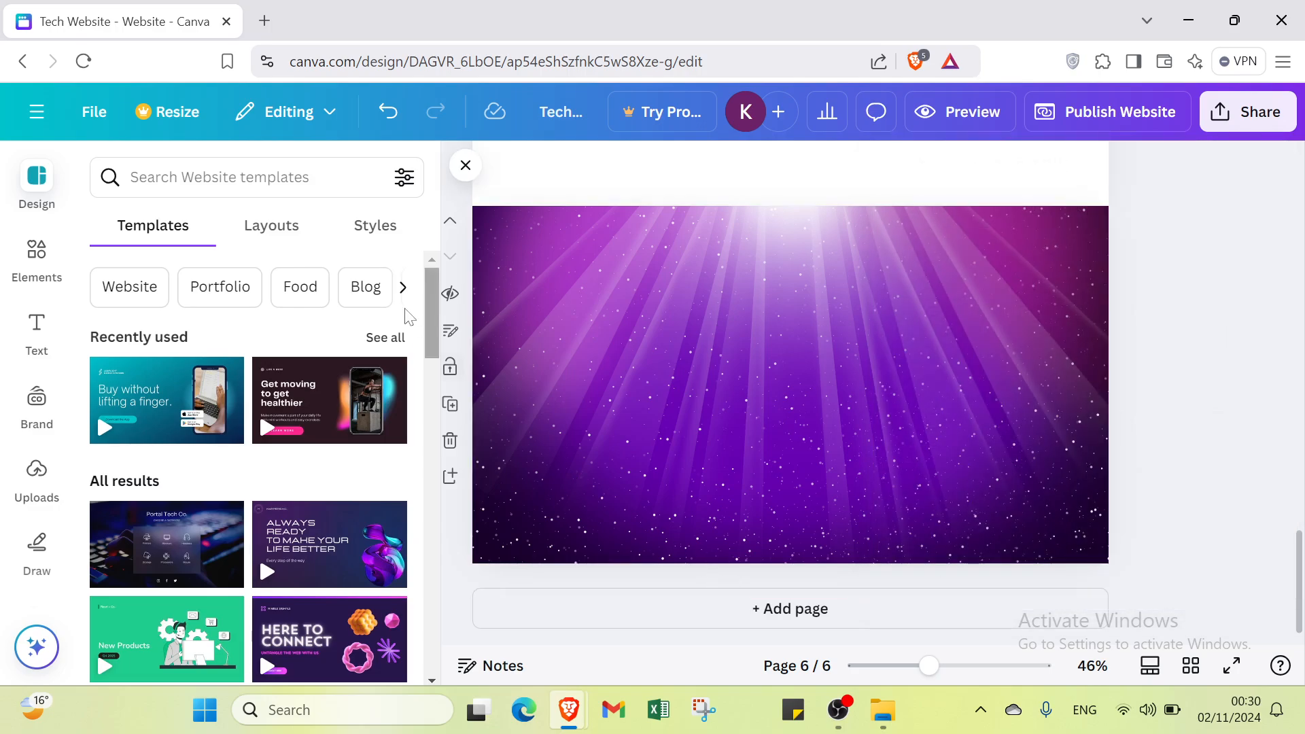
Step: Undo the purple image edits and the contact page deletions, back through the removal of the "Email" label
left_click(389, 131)
left_click(389, 131)
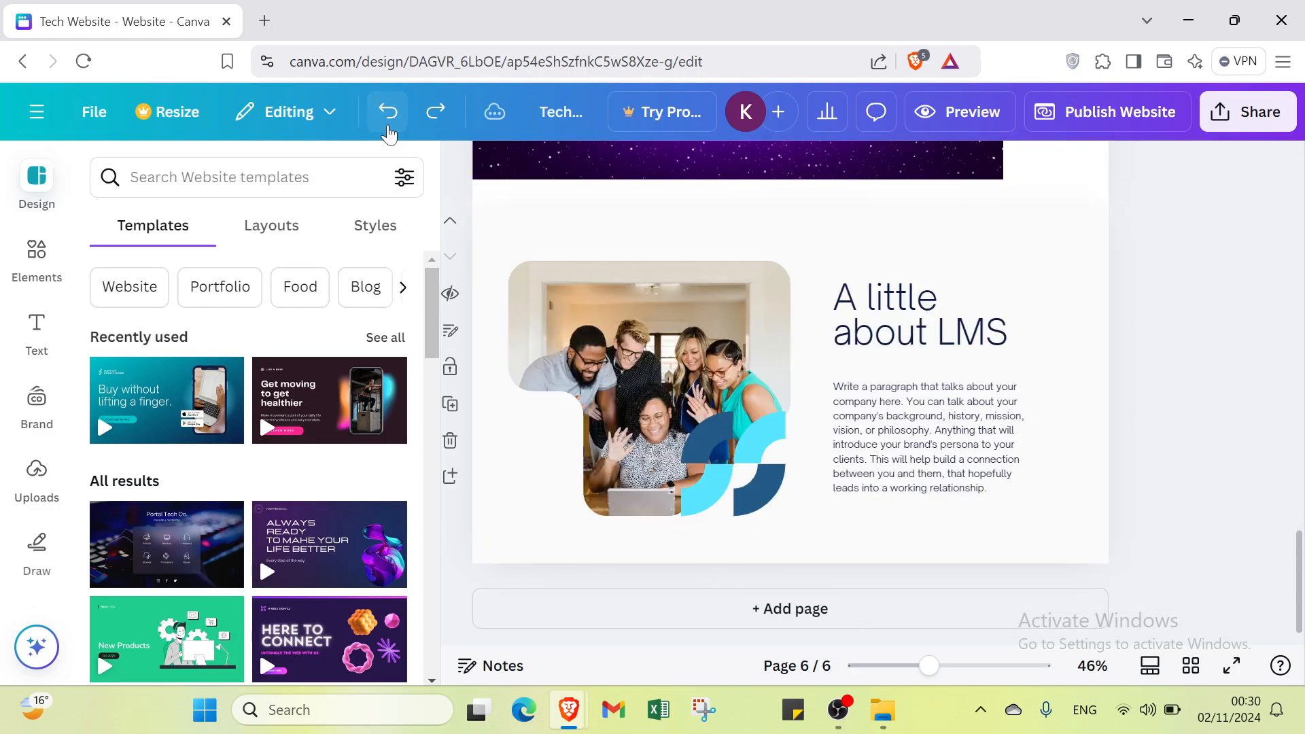
left_click(389, 131)
left_click(389, 131)
left_click(389, 130)
left_click(389, 131)
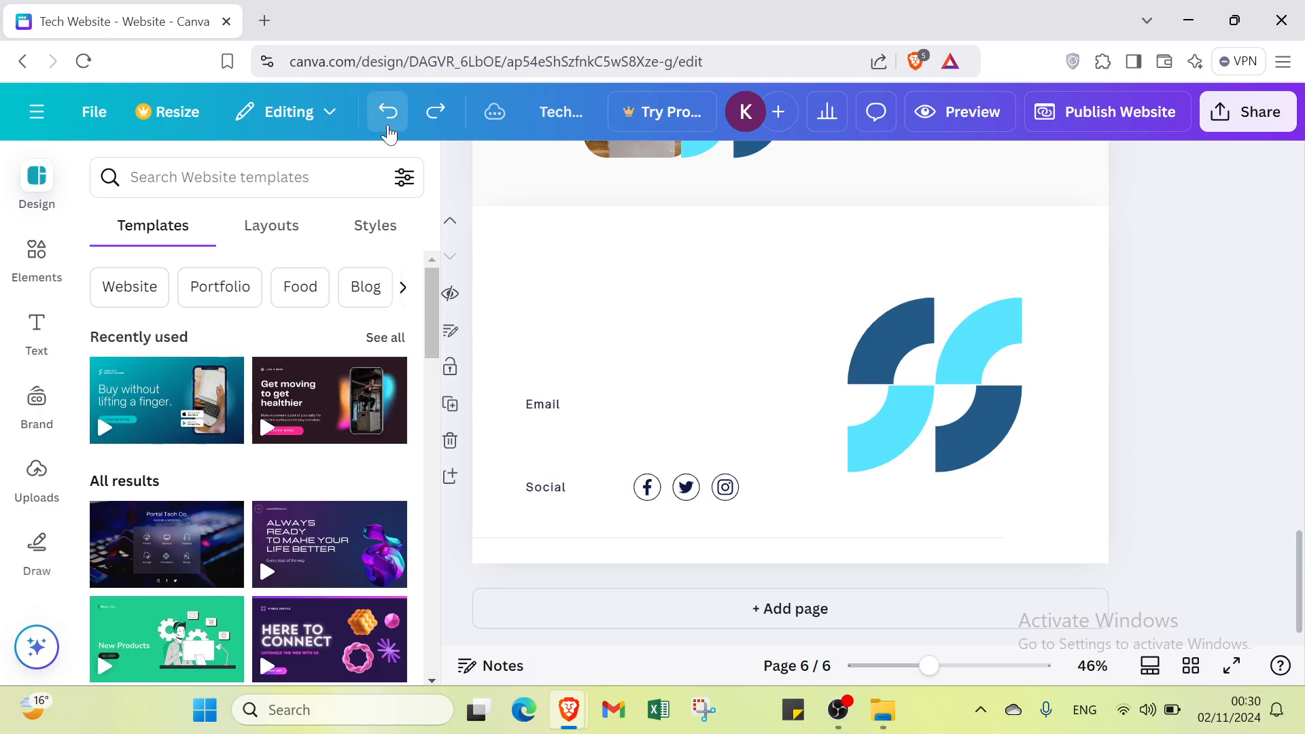
left_click(388, 130)
Step: Open a new browser tab
left_click(264, 21)
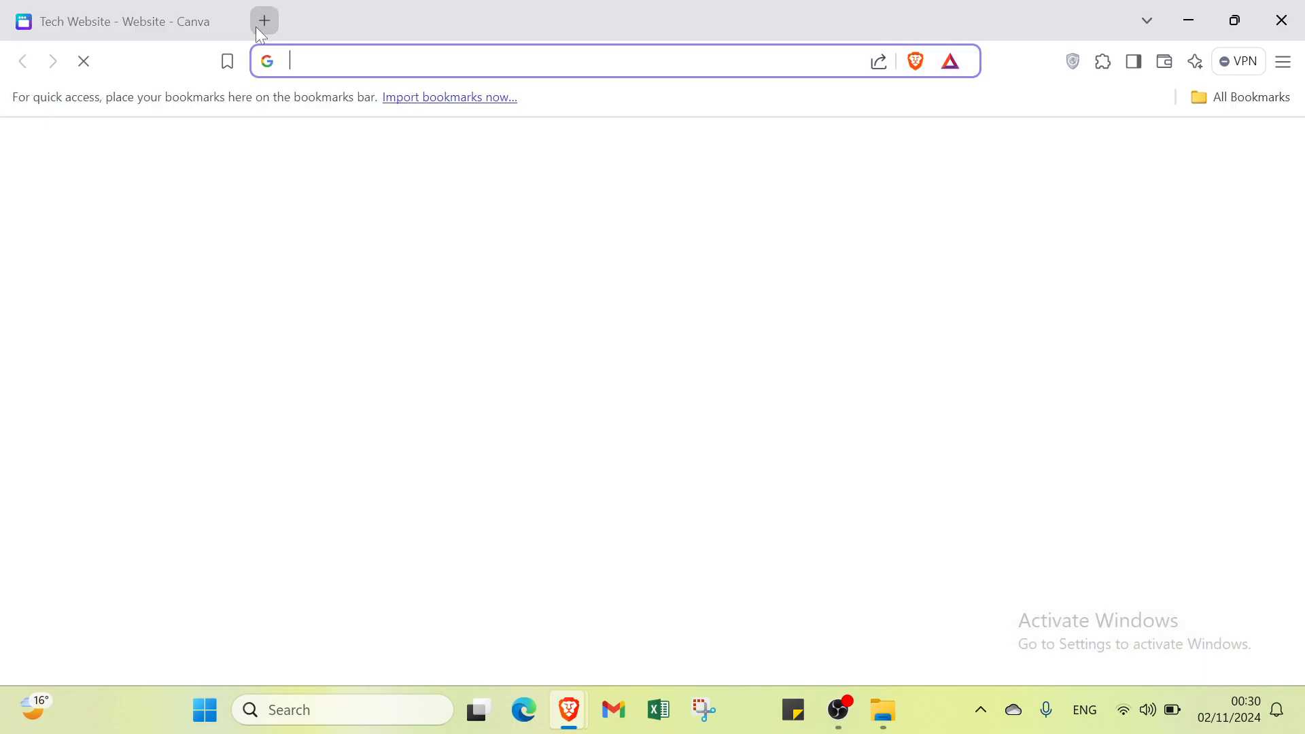